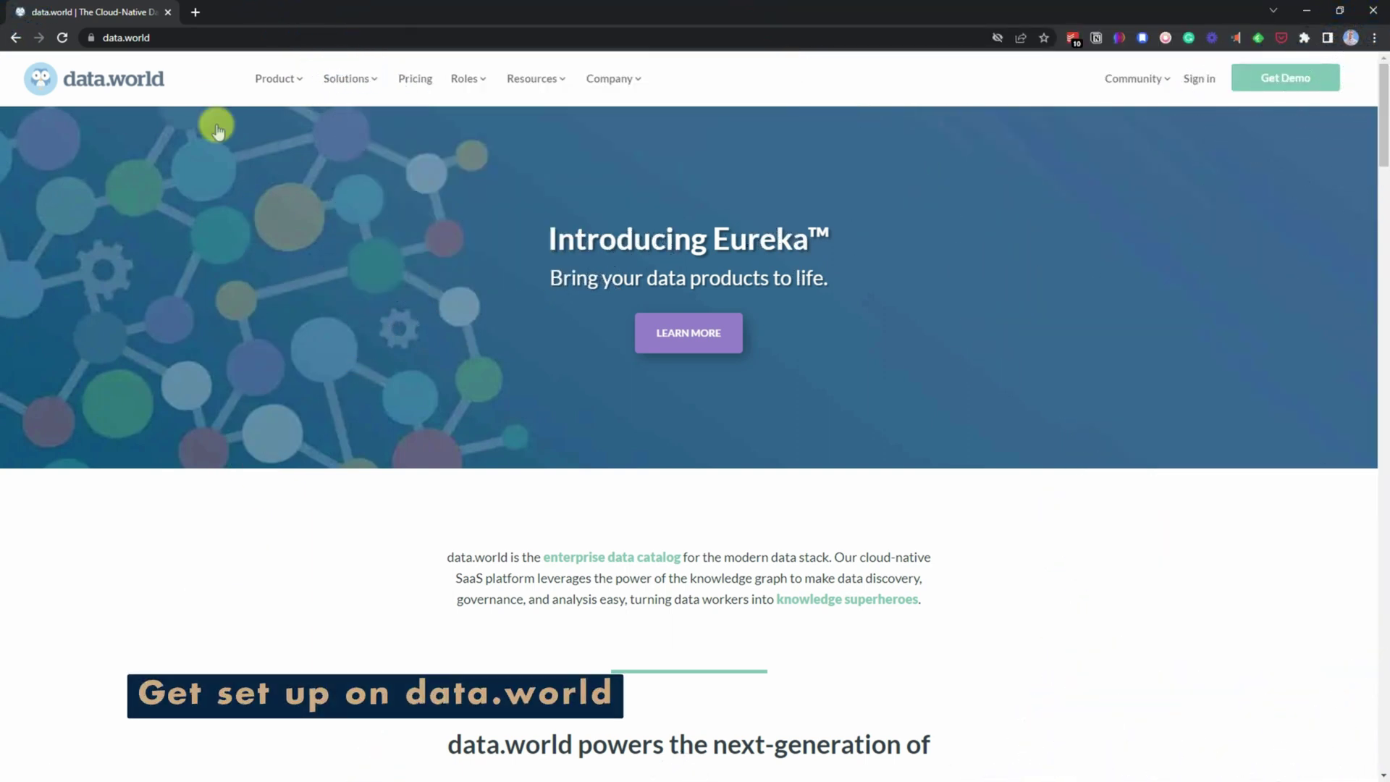
# Select the data.world address in the browser bar, then return focus to the home page.
pyautogui.click(205, 36)
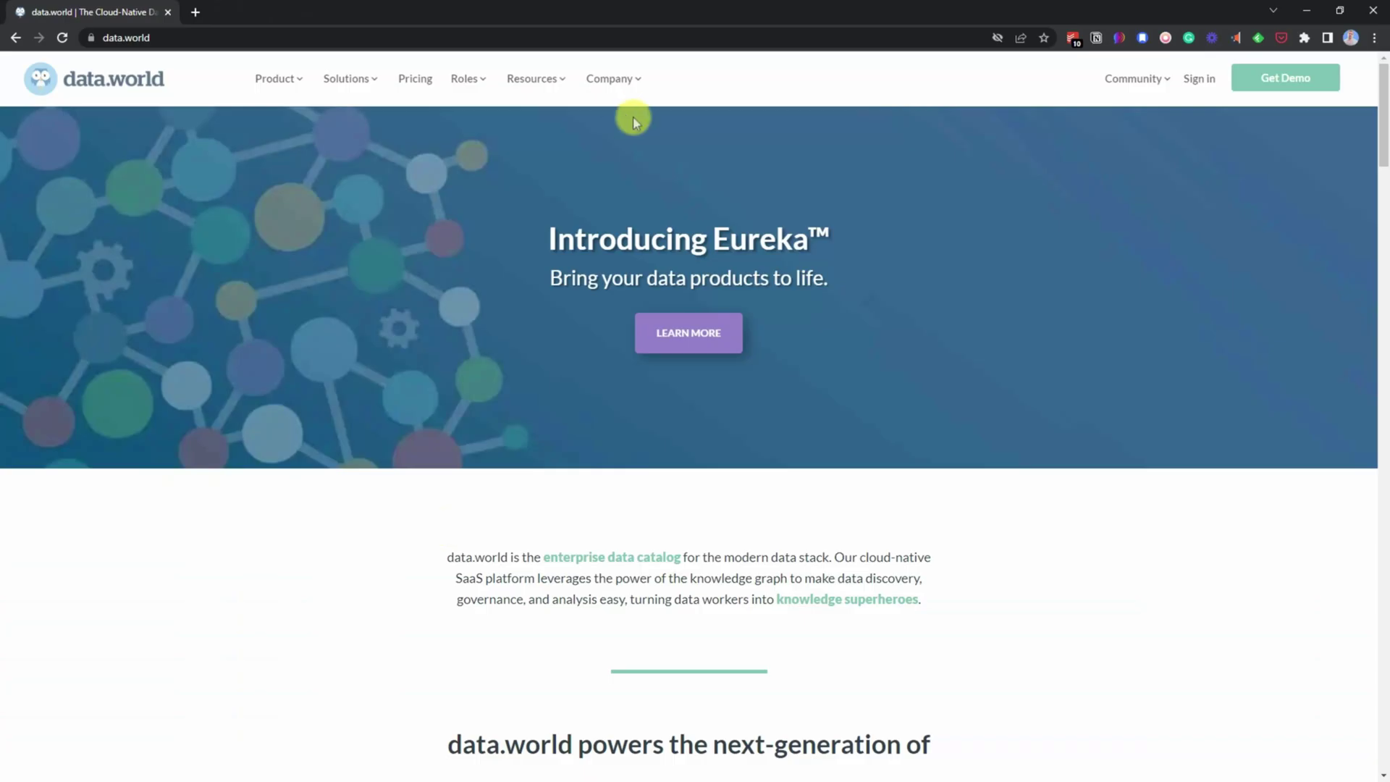
pyautogui.click(1210, 384)
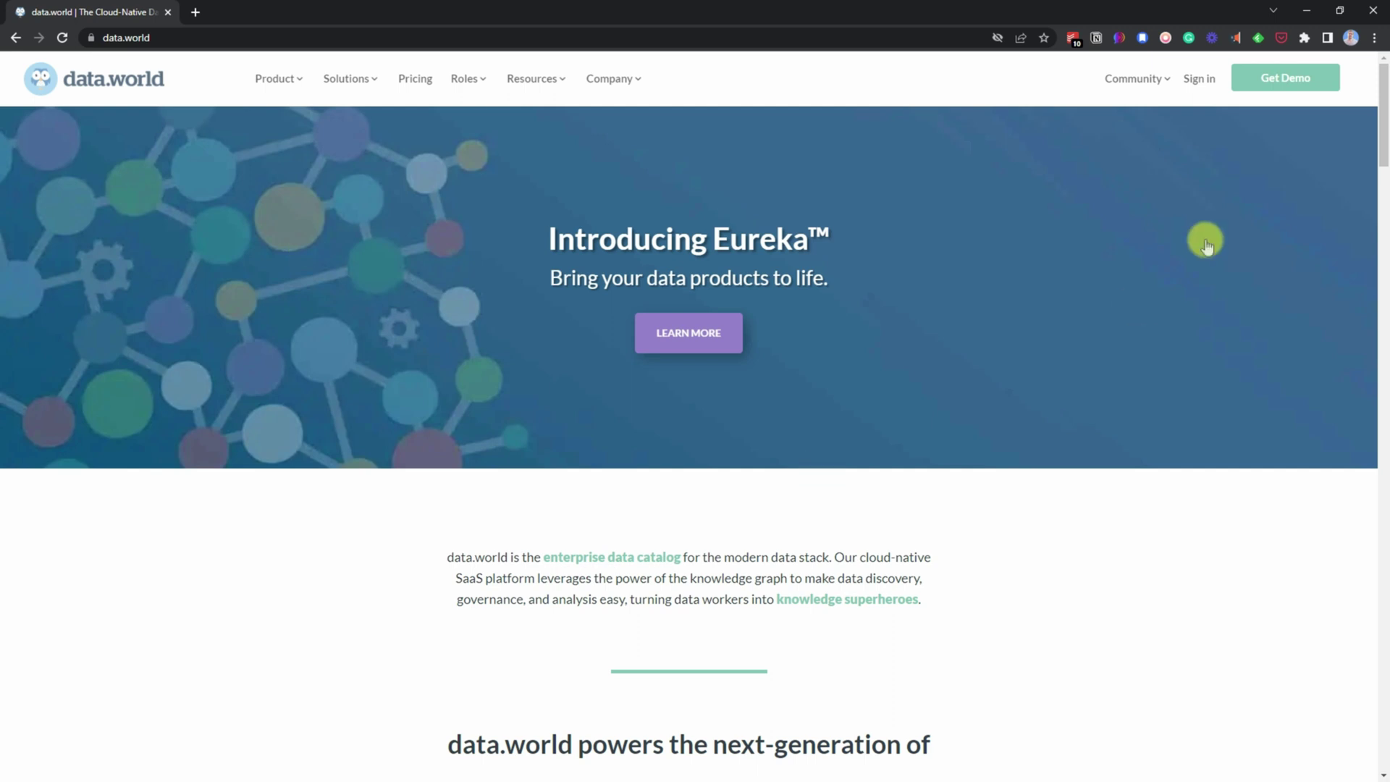
# Go to the sign-in page, dismiss the Join now form, and log in with the linked Google account.
pyautogui.click(1202, 87)
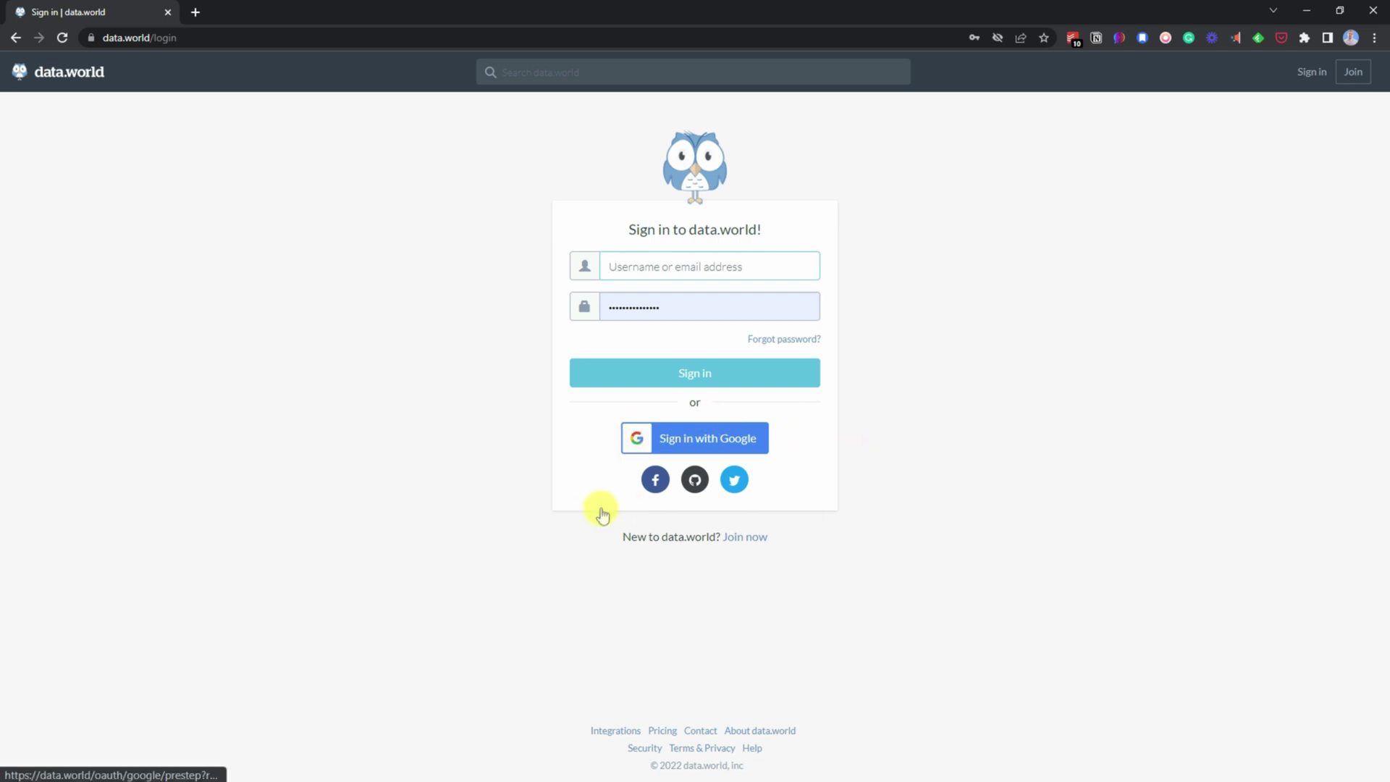
pyautogui.click(740, 536)
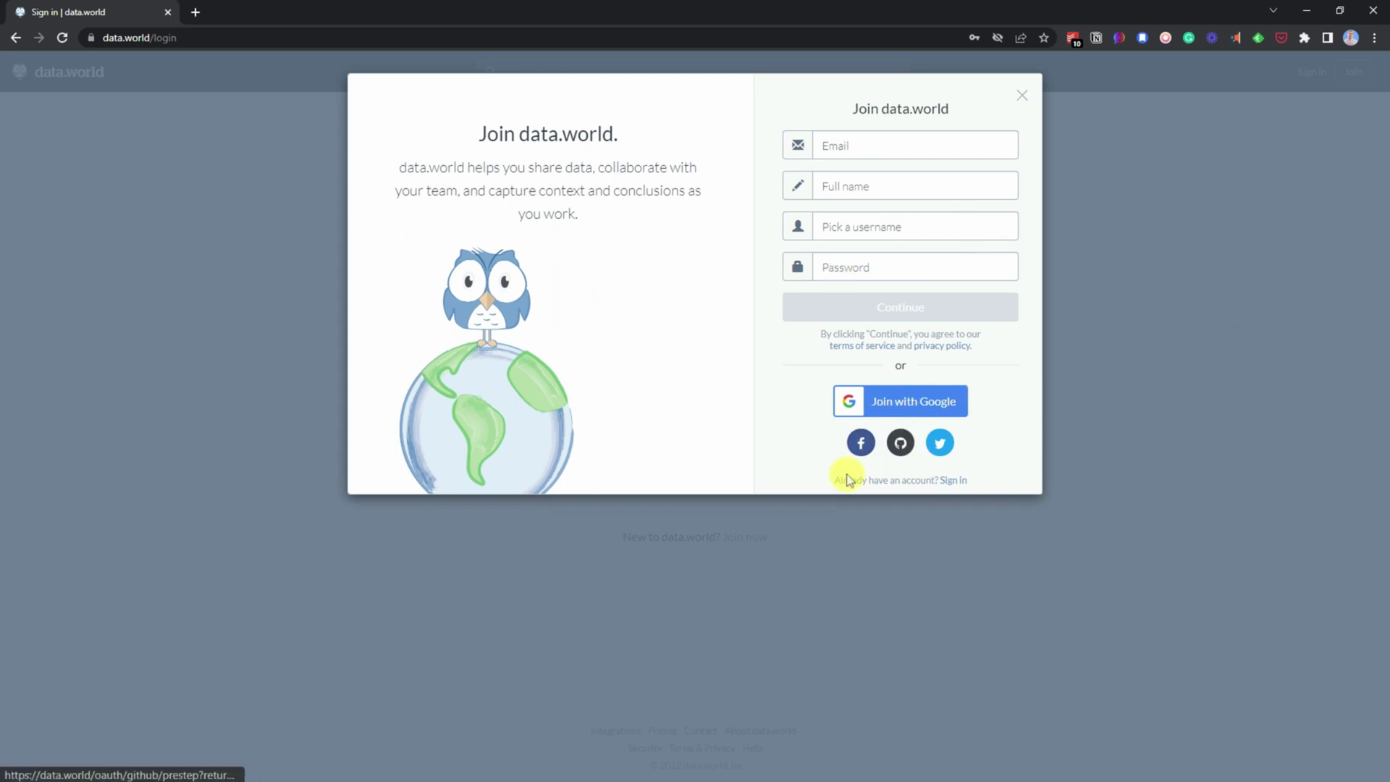
pyautogui.click(1025, 96)
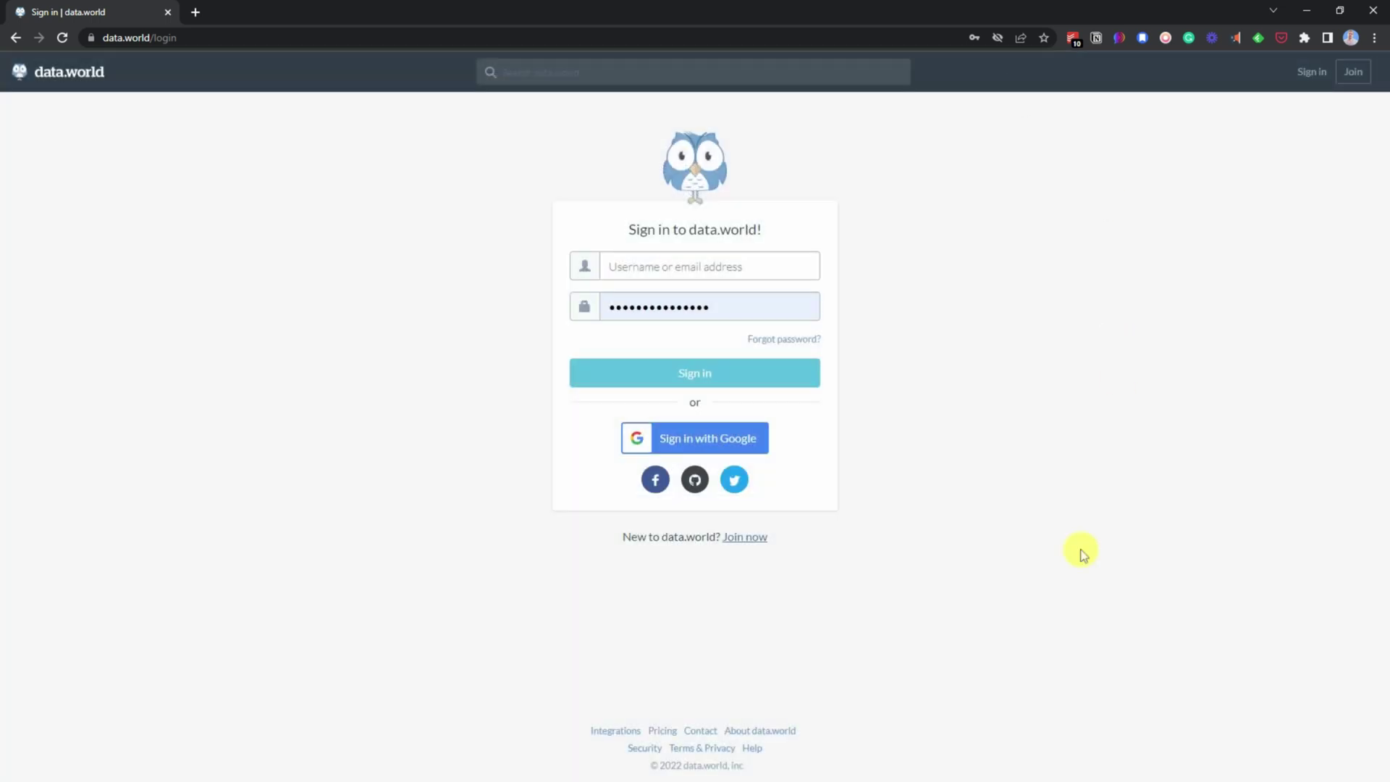
pyautogui.click(735, 439)
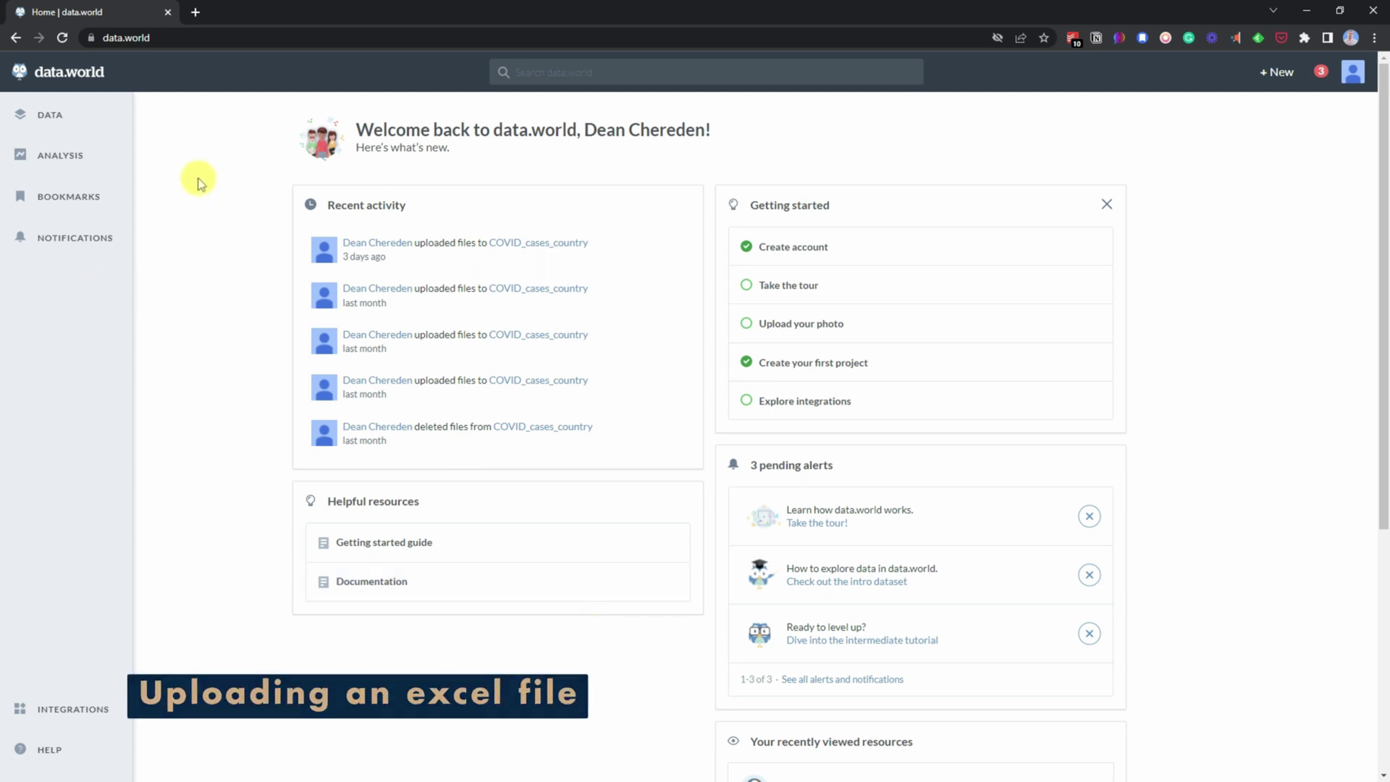
# From the Data overview, list your datasets and pick Create new dataset under + New.
pyautogui.click(51, 120)
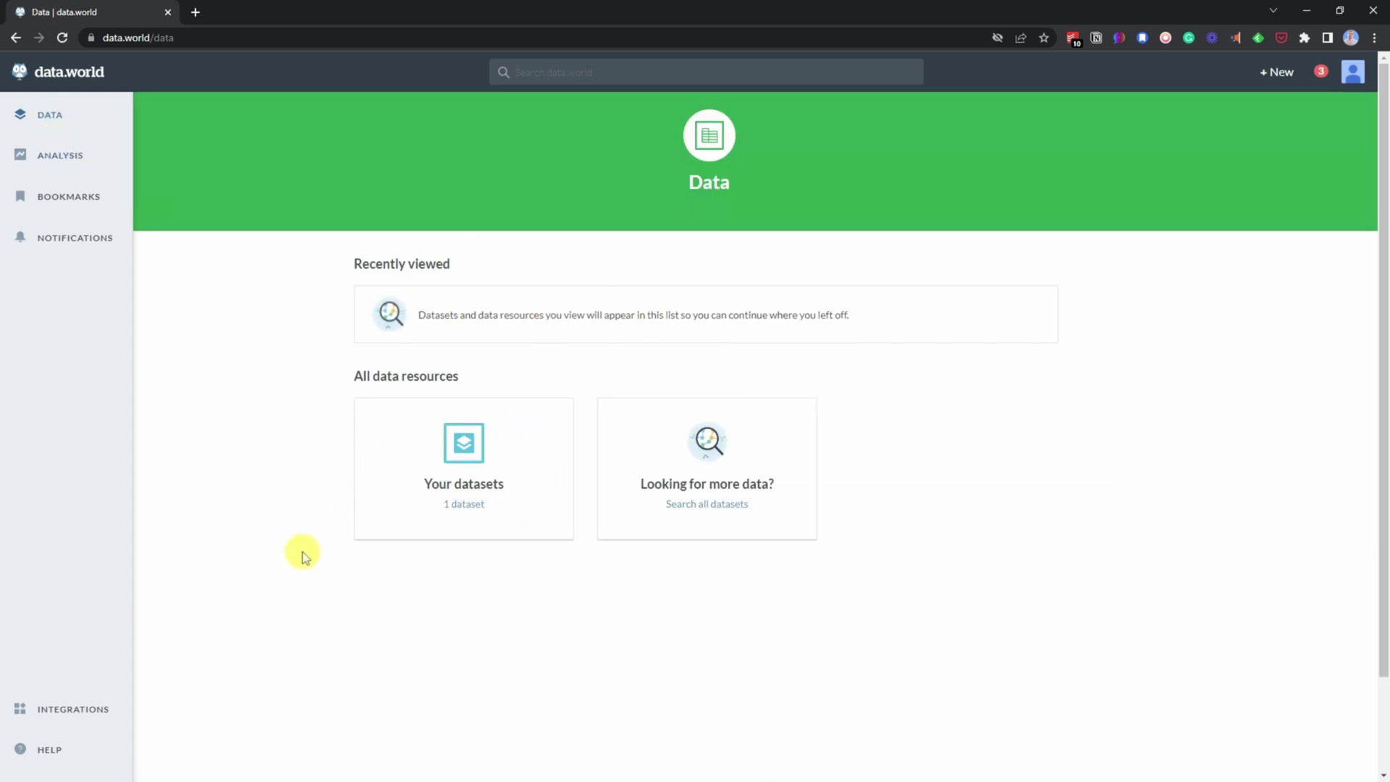
pyautogui.click(439, 469)
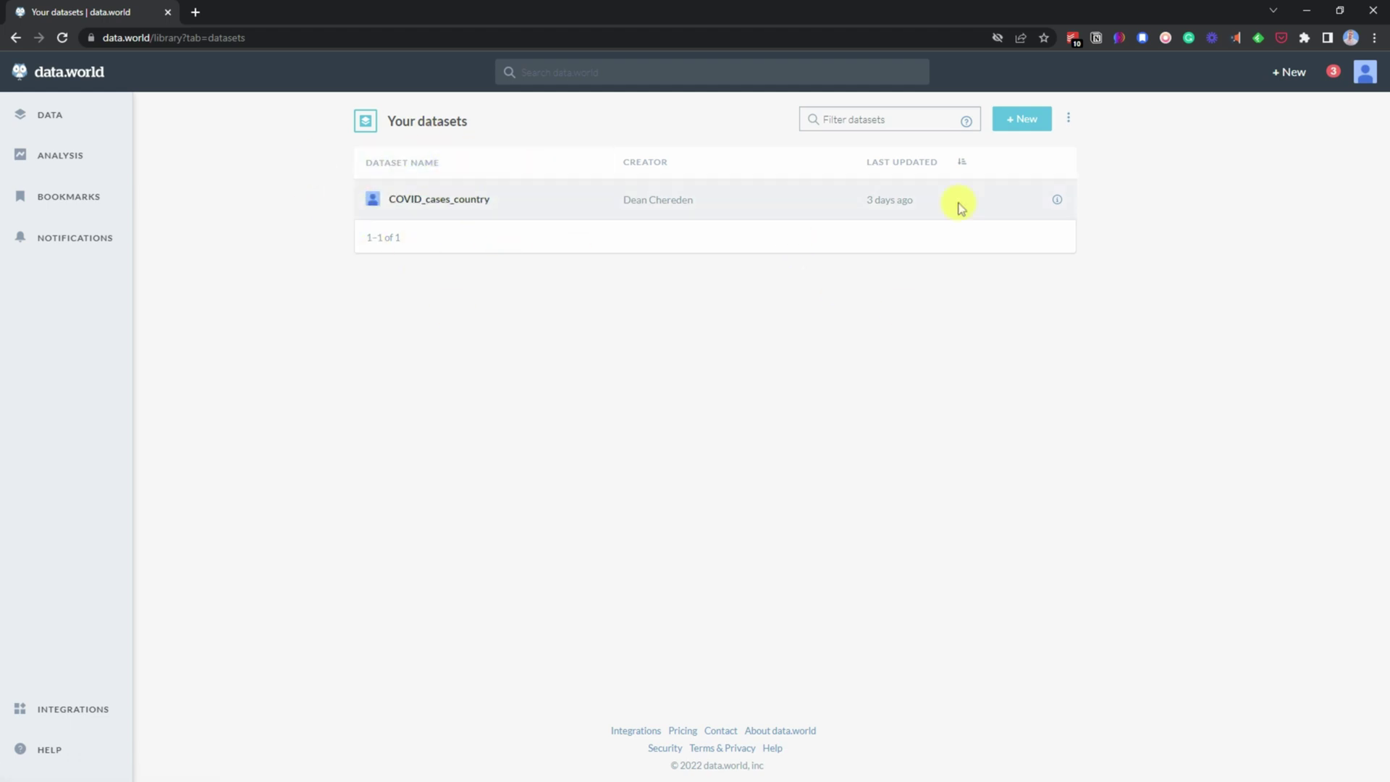
pyautogui.click(1028, 129)
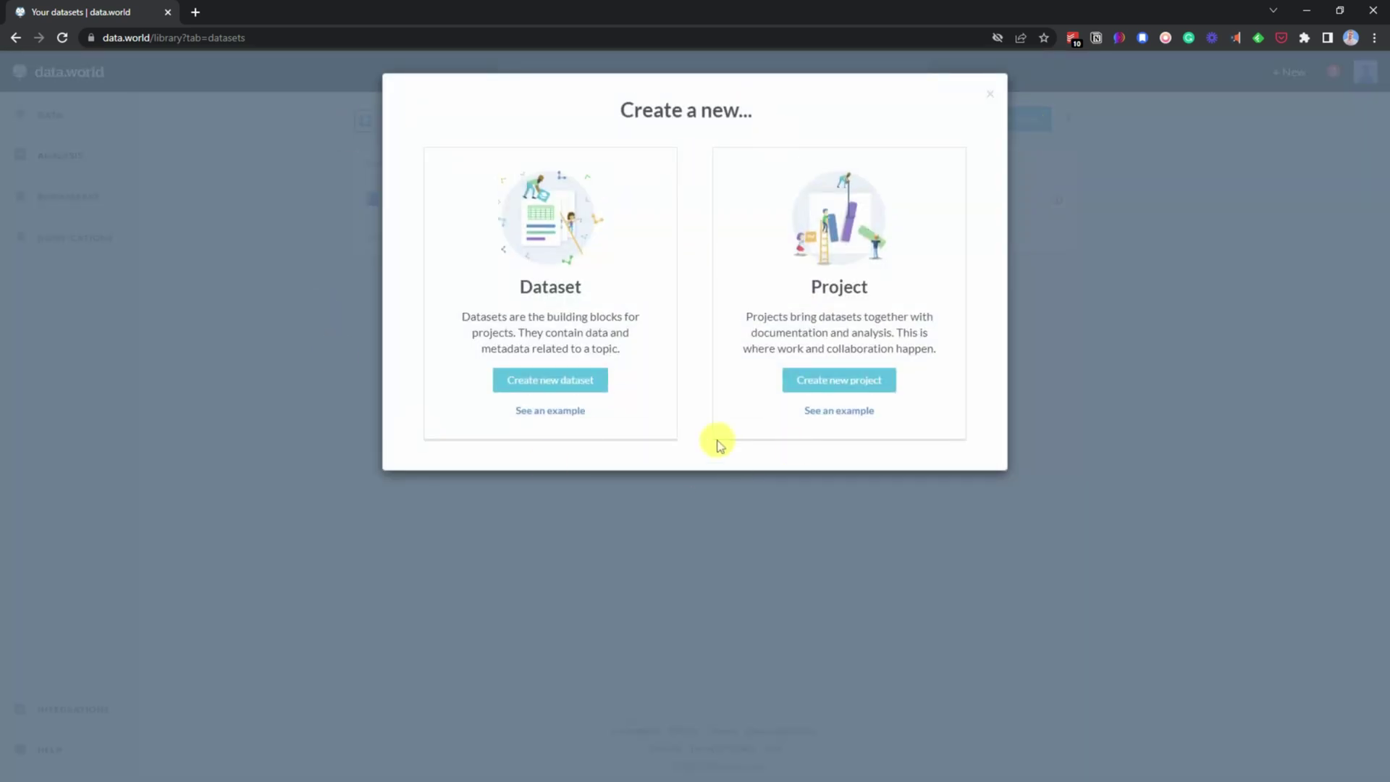
pyautogui.click(577, 381)
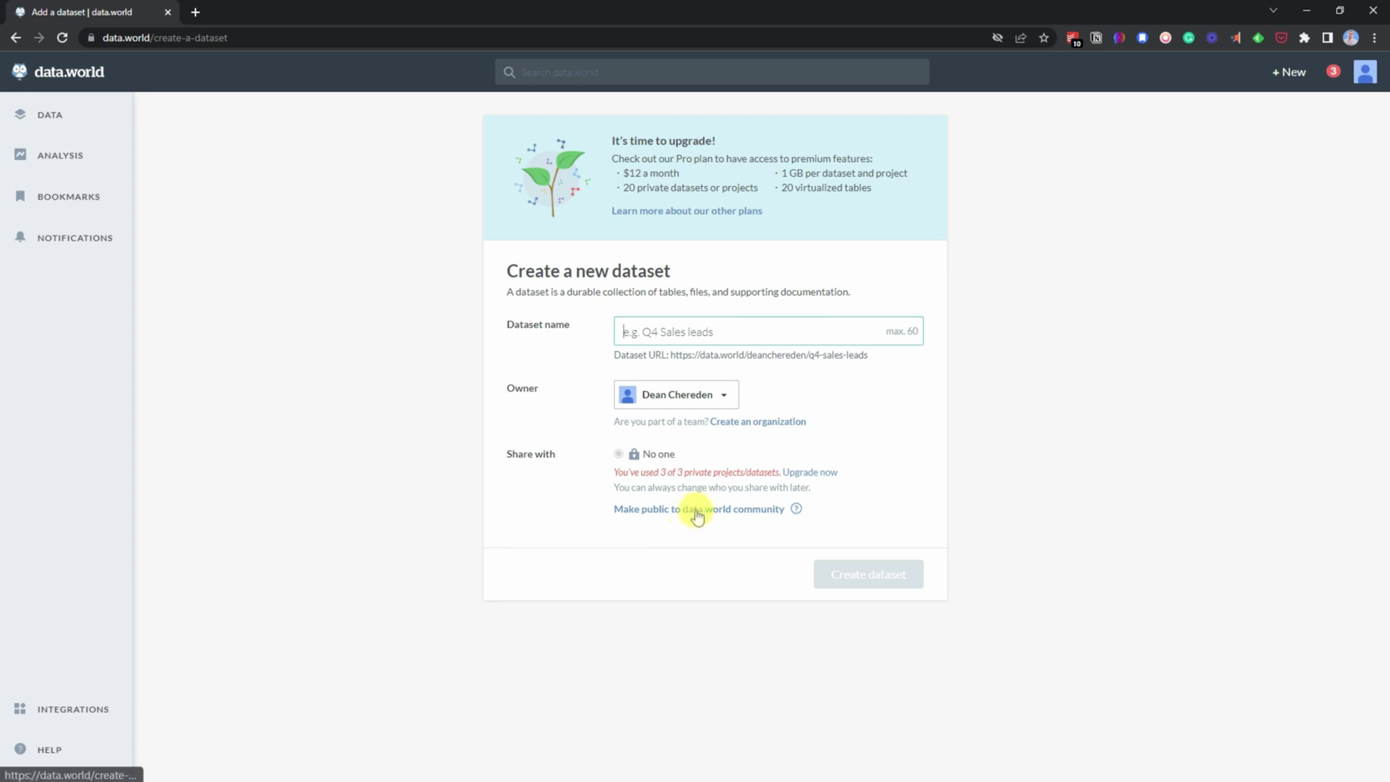
# Create a dataset named 'FIFAdataset' made public to the data.world community.
pyautogui.click(696, 511)
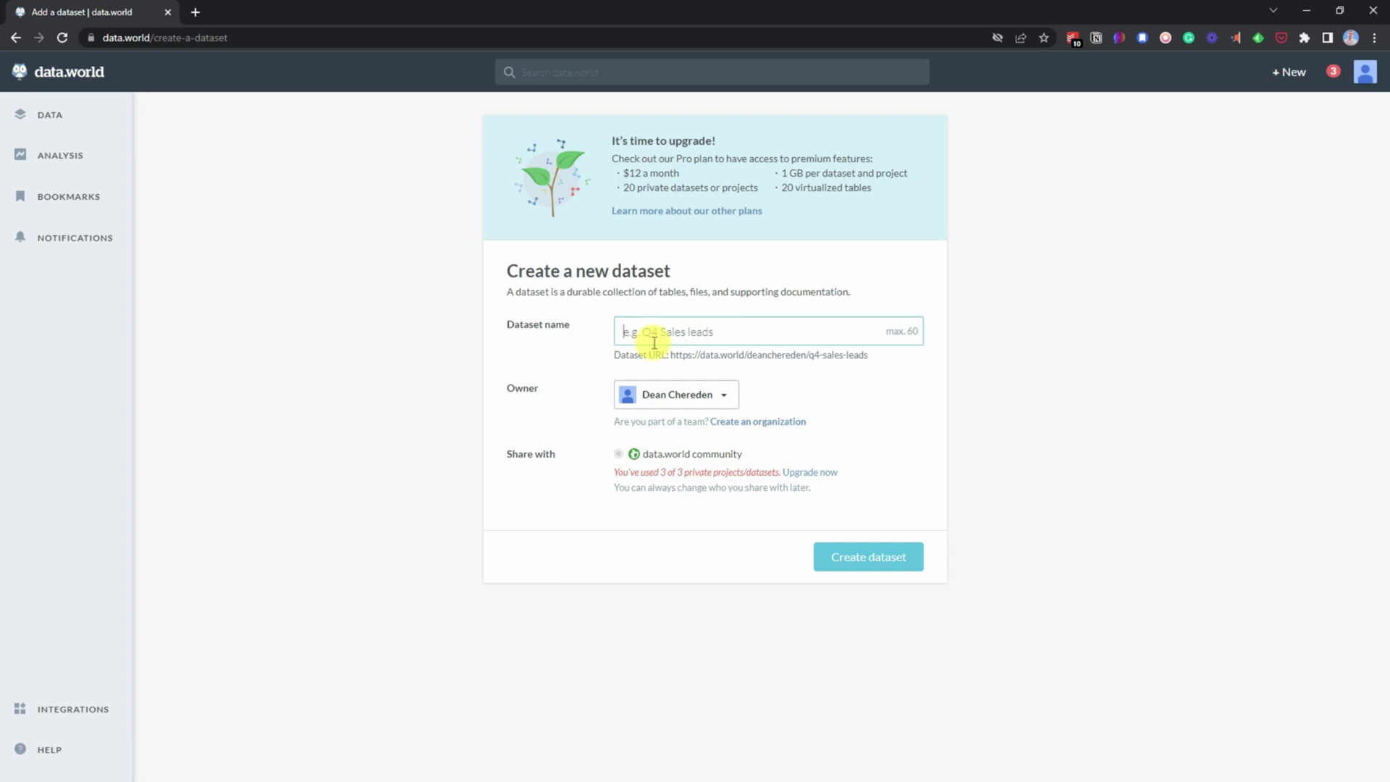
pyautogui.write('FI')
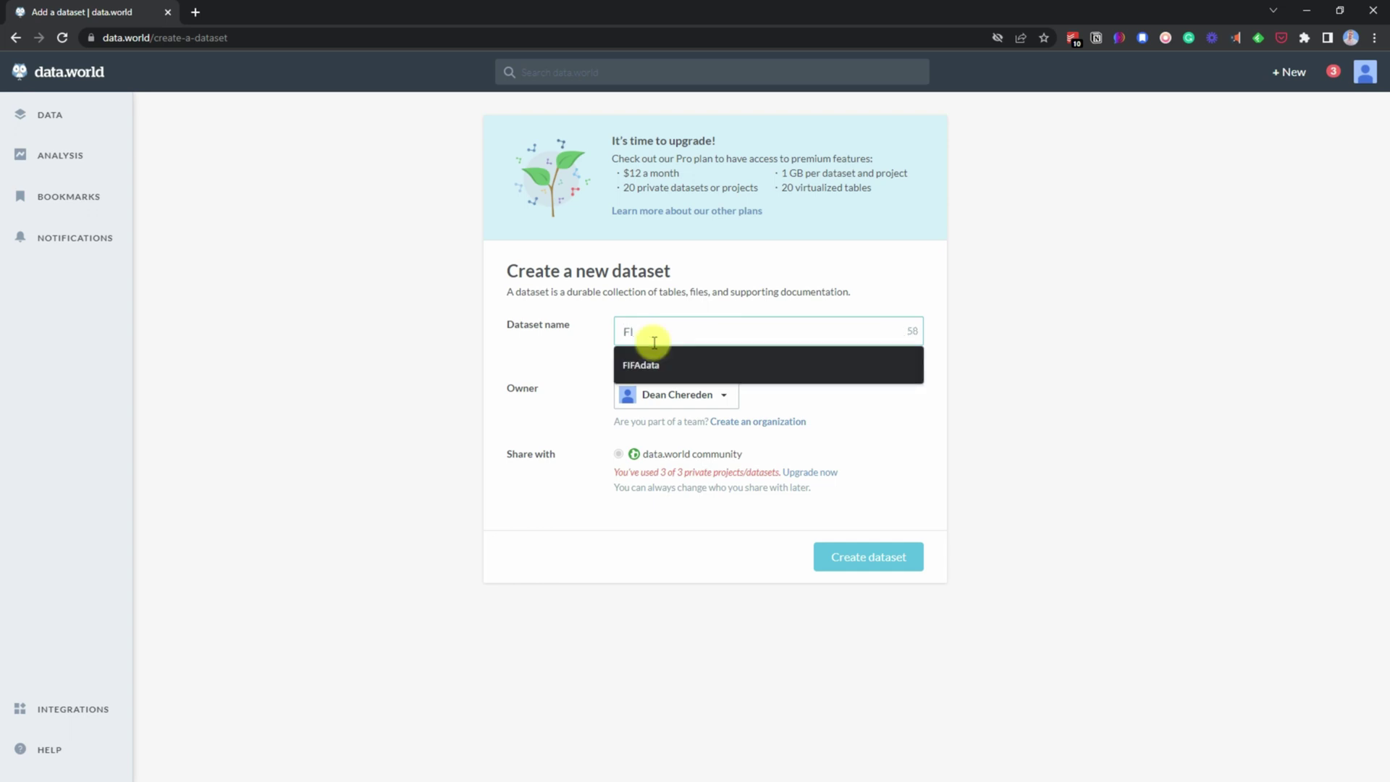
pyautogui.press('Tab')
pyautogui.click(654, 343)
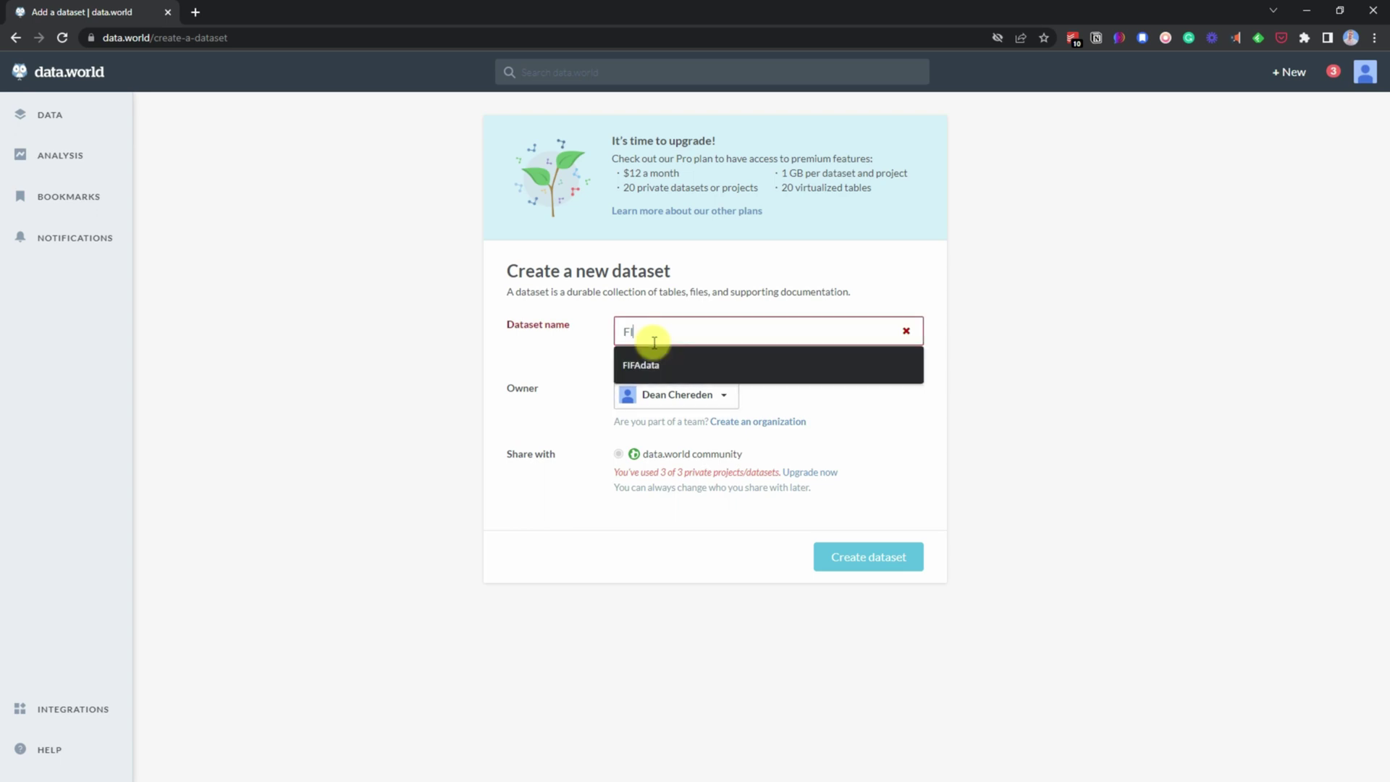
pyautogui.write('IFAdatas')
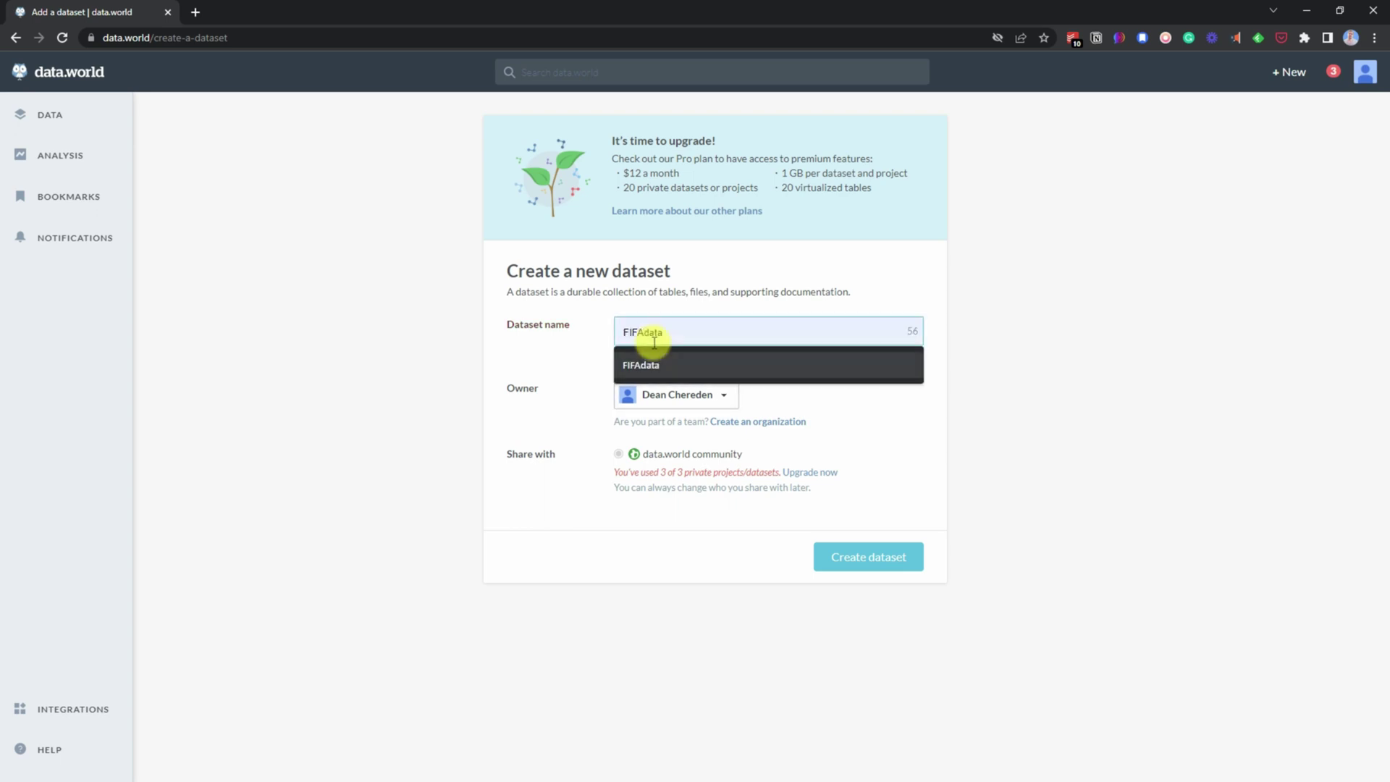
pyautogui.write('et')
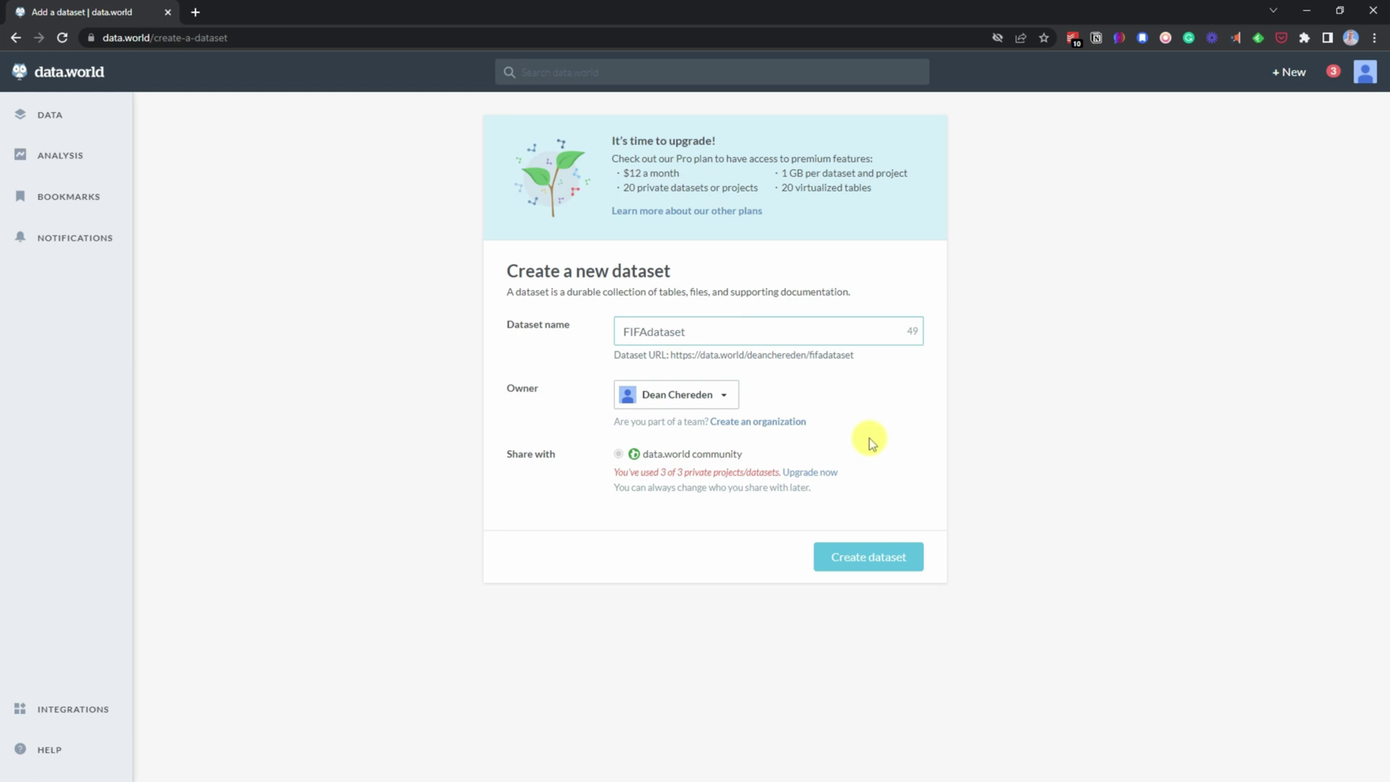
pyautogui.click(850, 556)
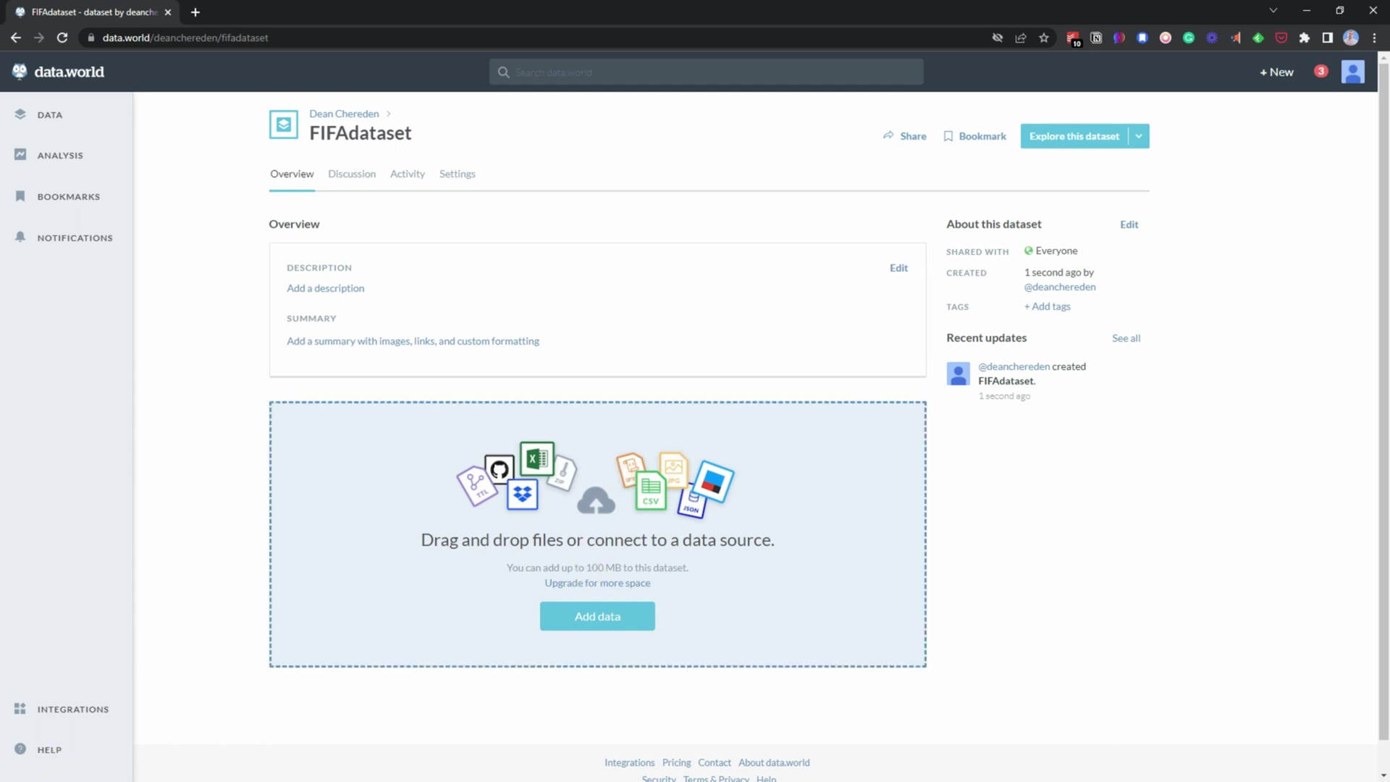
# Upload 'Career Mode player datasets - FIFA 15-21.xlsx' to FIFAdataset and explore it in the workspace.
pyautogui.moveTo(377, 781); pyautogui.dragTo(591, 515)
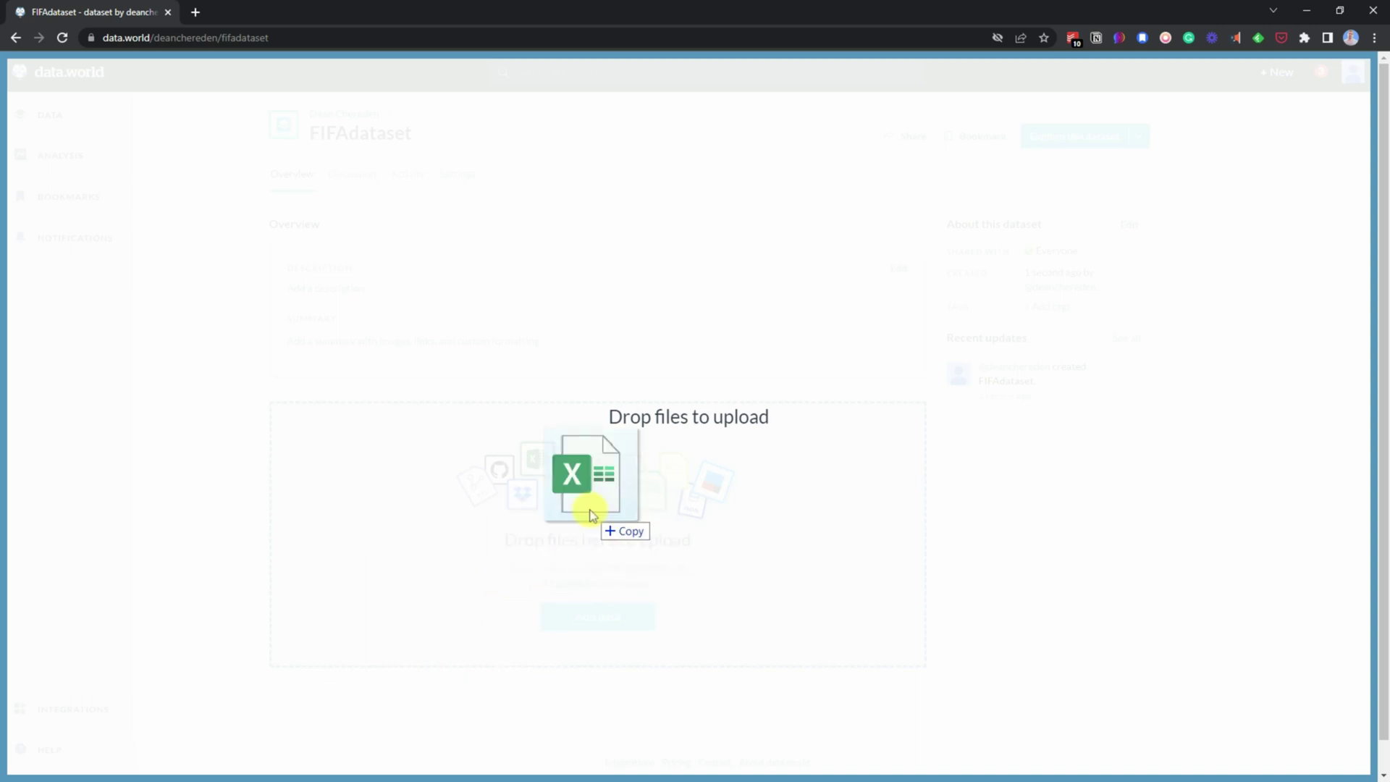
pyautogui.moveTo(591, 515); pyautogui.dragTo(590, 515)
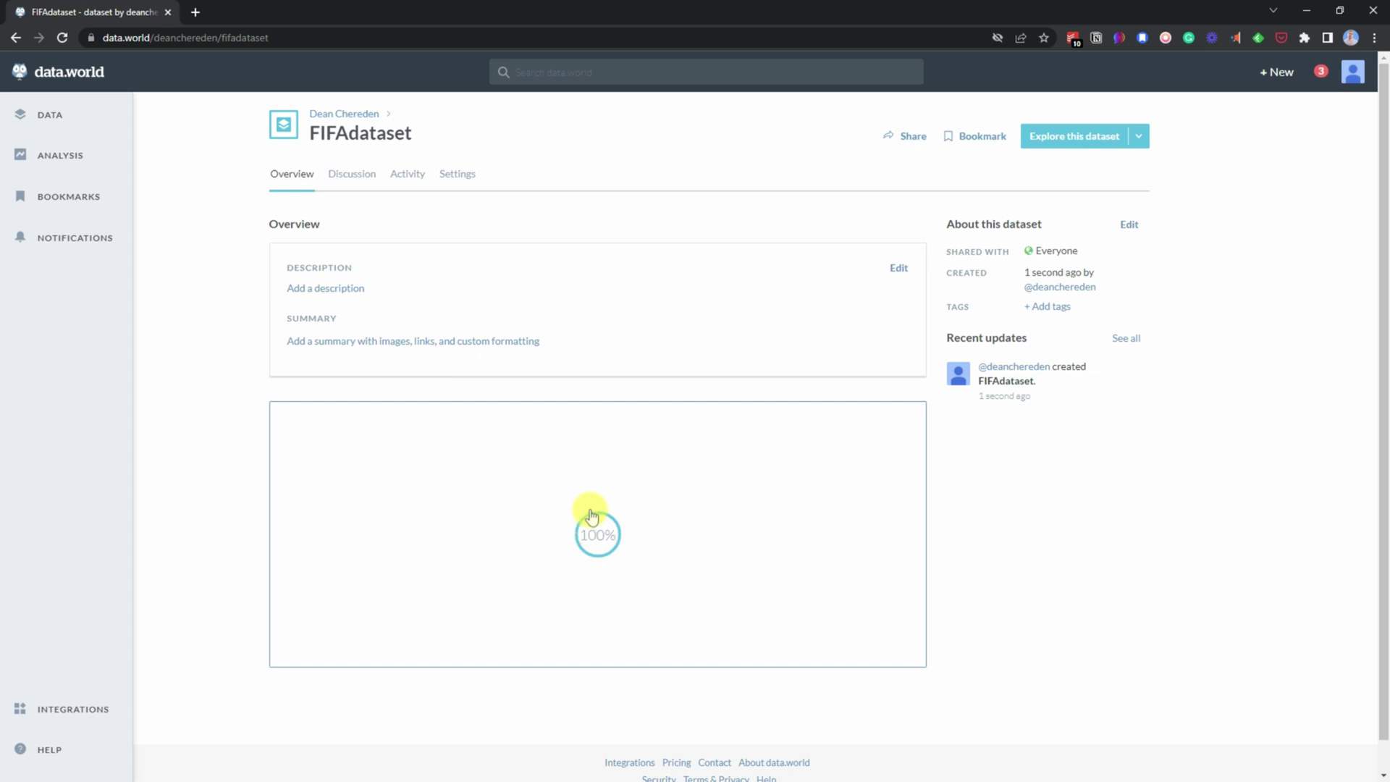
pyautogui.scroll(-1, 592, 514)
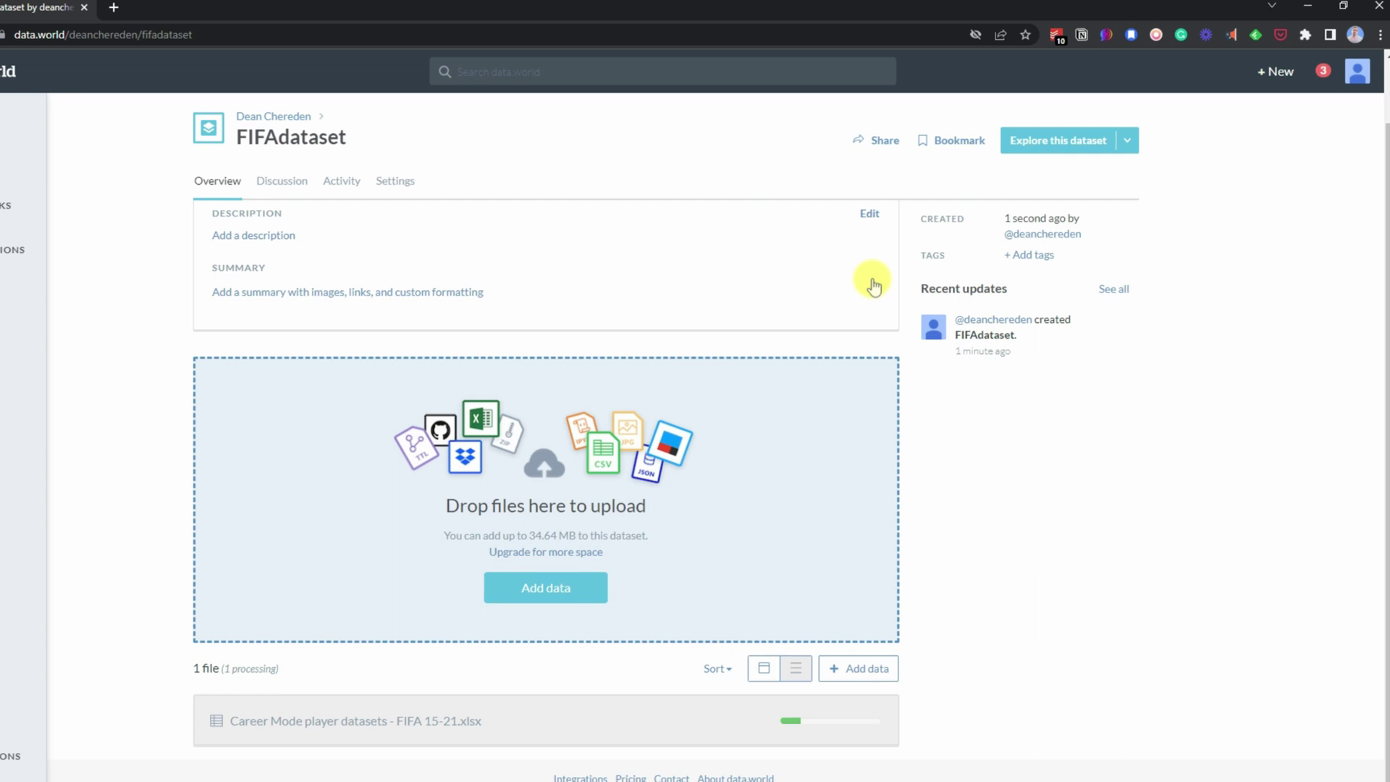
pyautogui.click(905, 190)
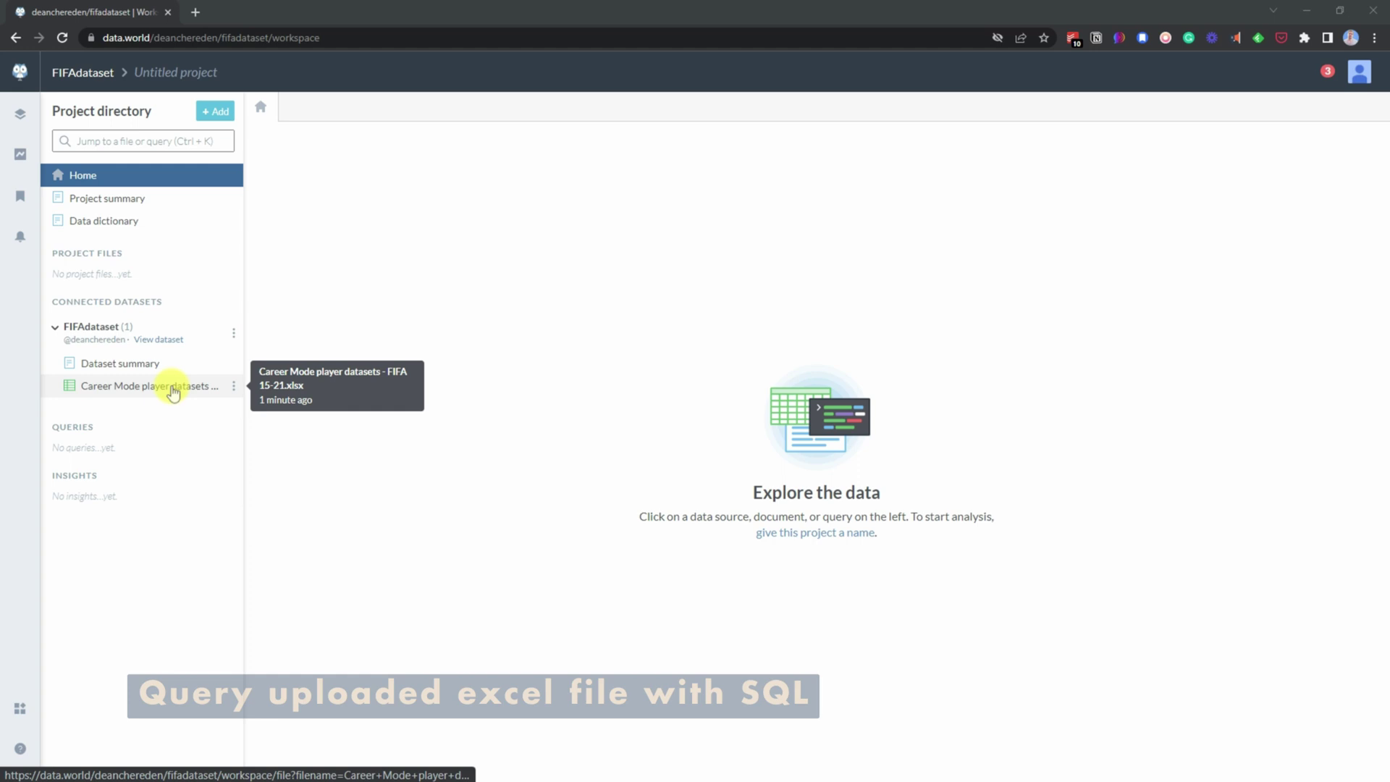
# Open the Career Mode player file's table and scroll through its columns.
pyautogui.click(173, 390)
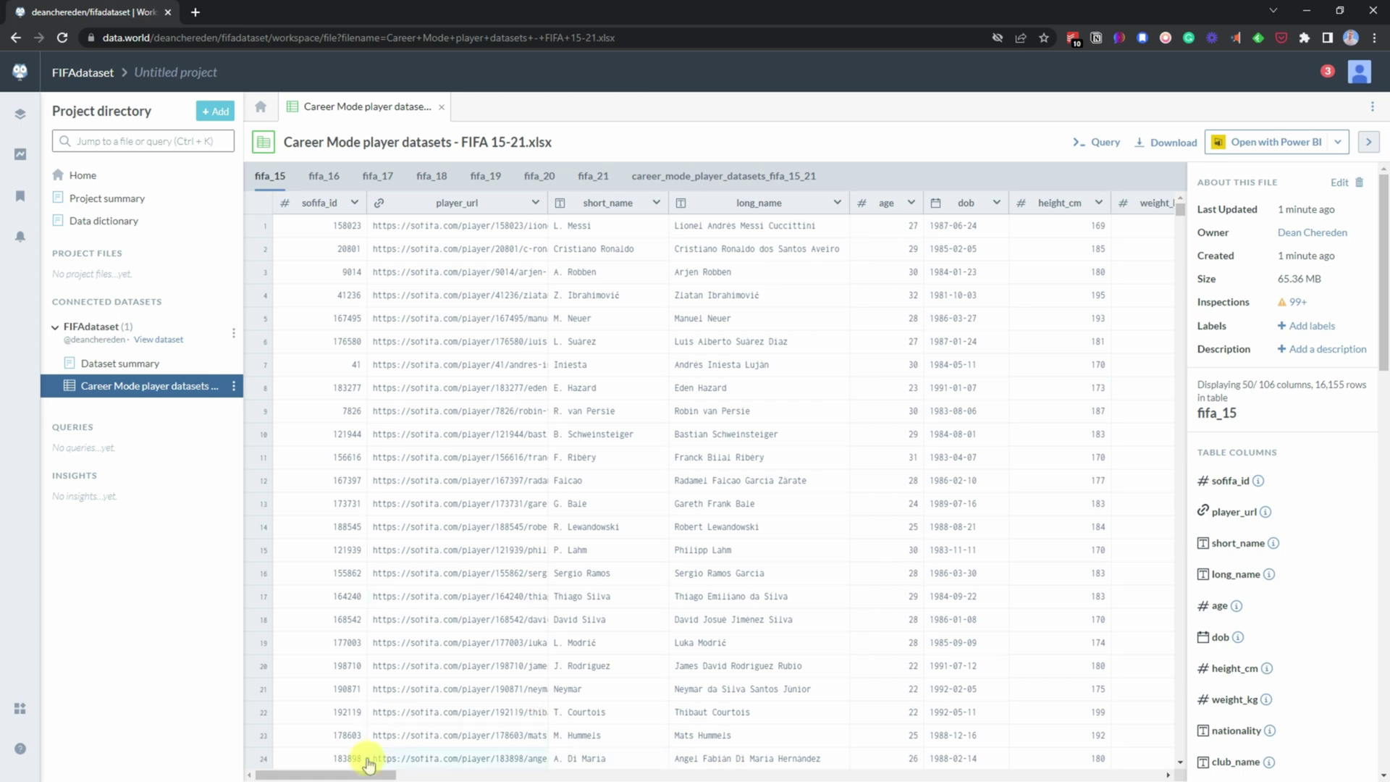
pyautogui.moveTo(368, 773); pyautogui.dragTo(624, 776)
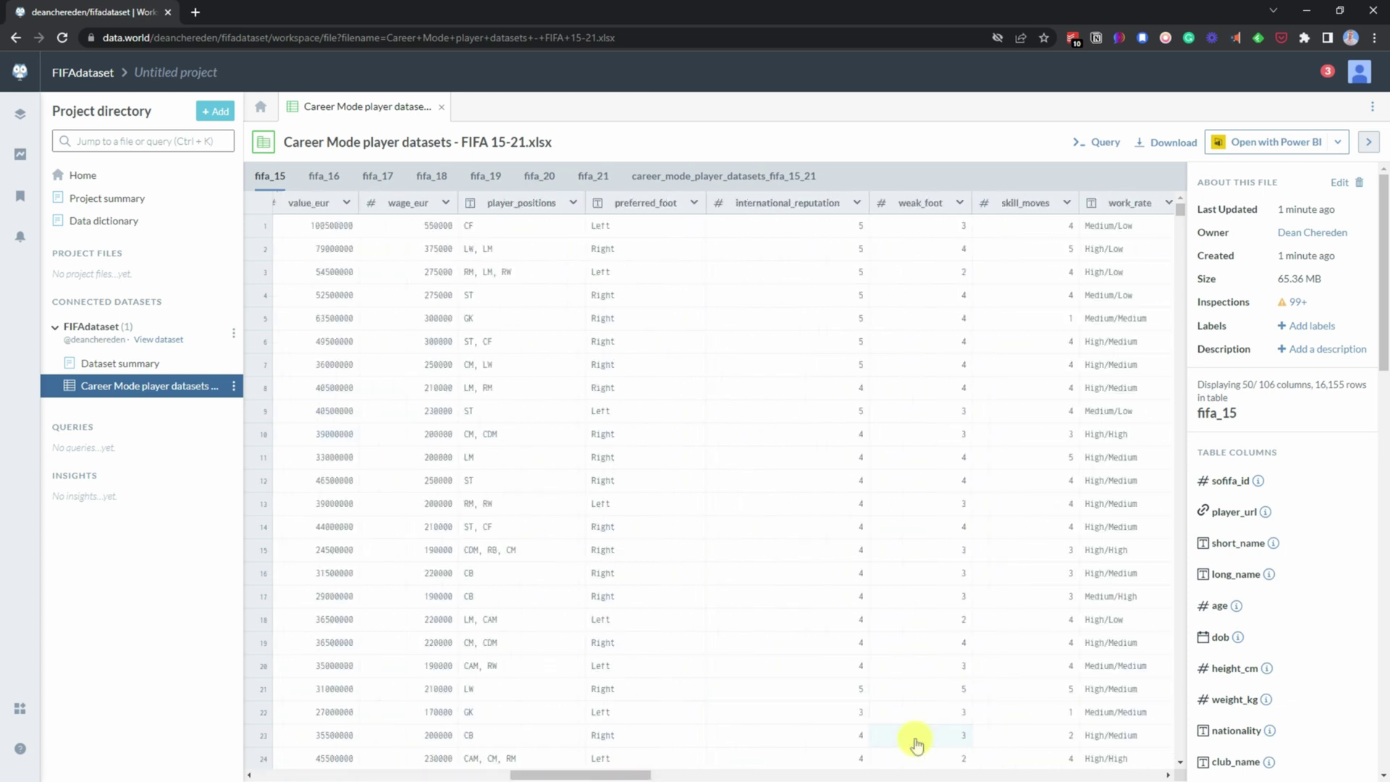
pyautogui.click(970, 773)
pyautogui.click(970, 773)
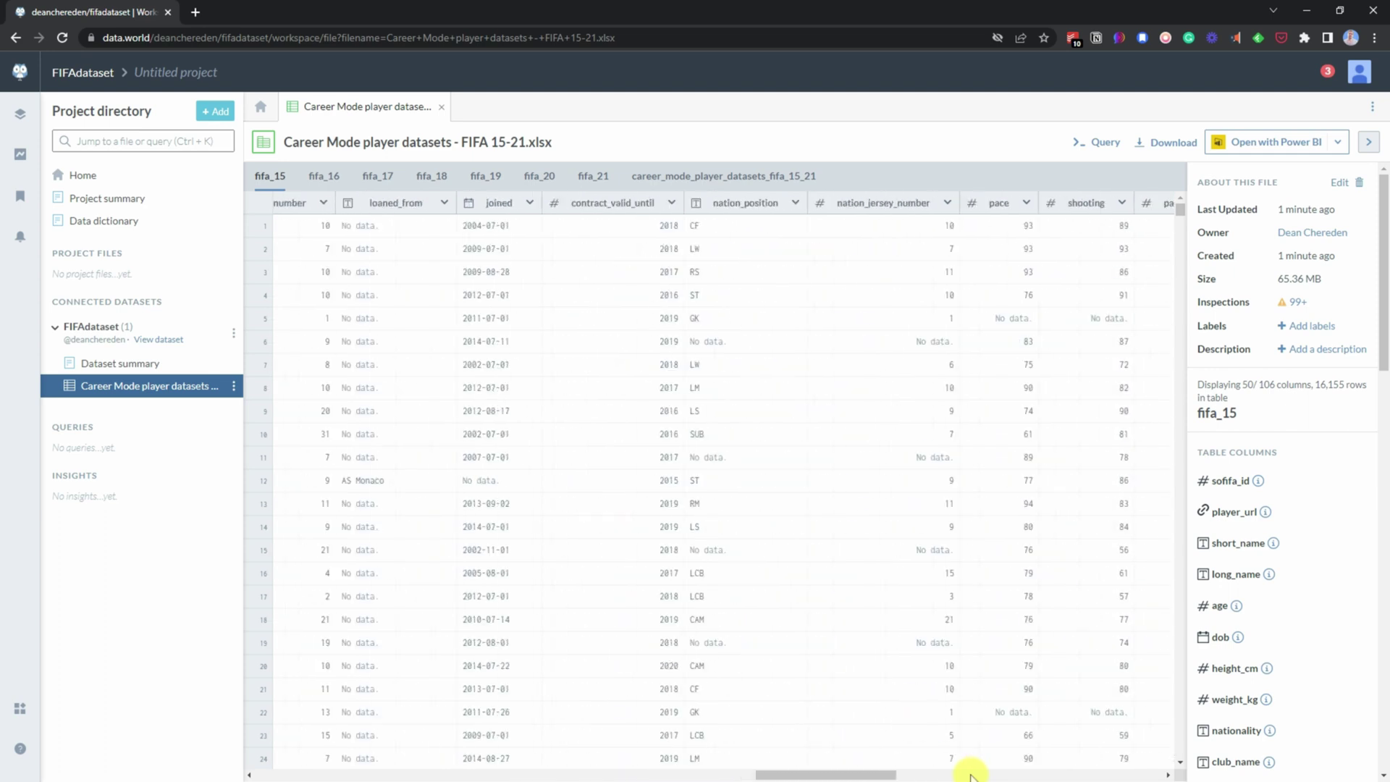
pyautogui.moveTo(895, 772); pyautogui.dragTo(395, 773)
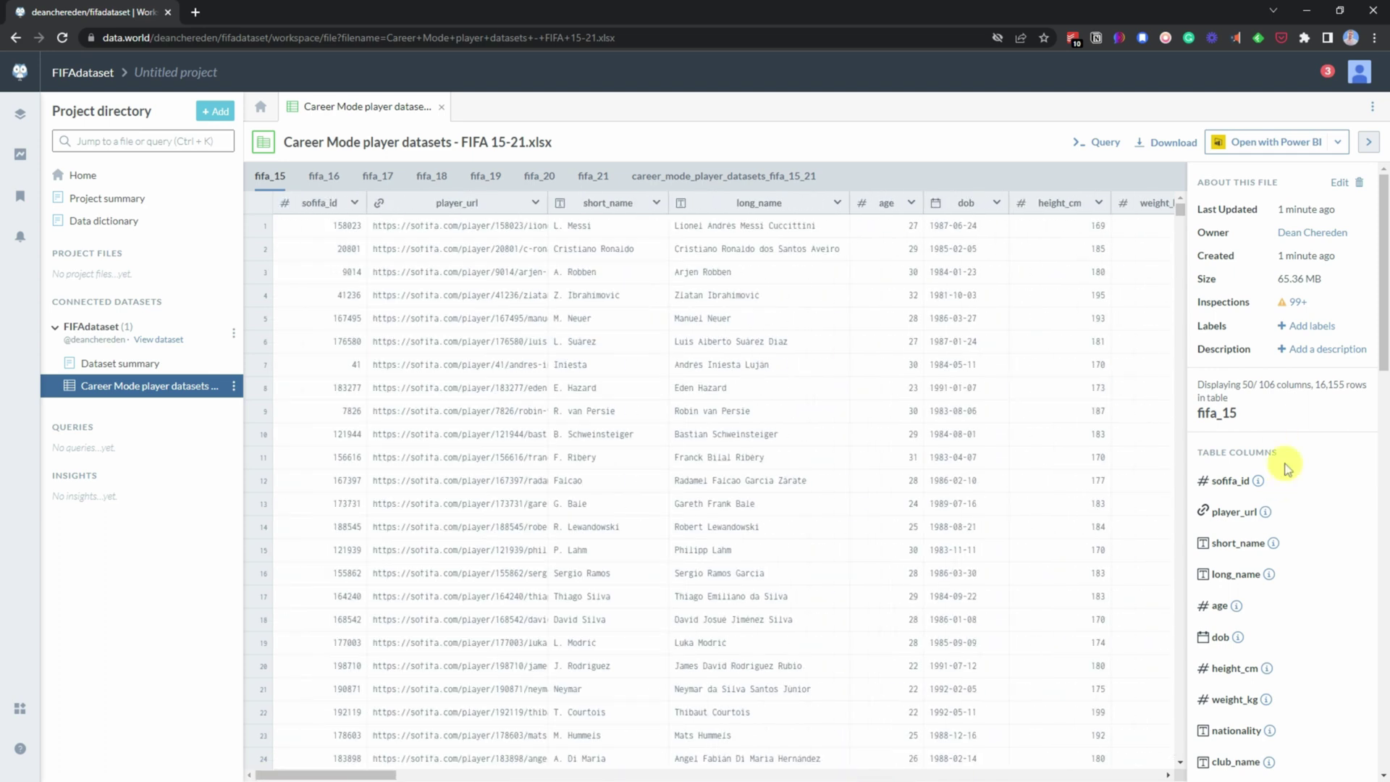
pyautogui.scroll(-2, 1285, 467)
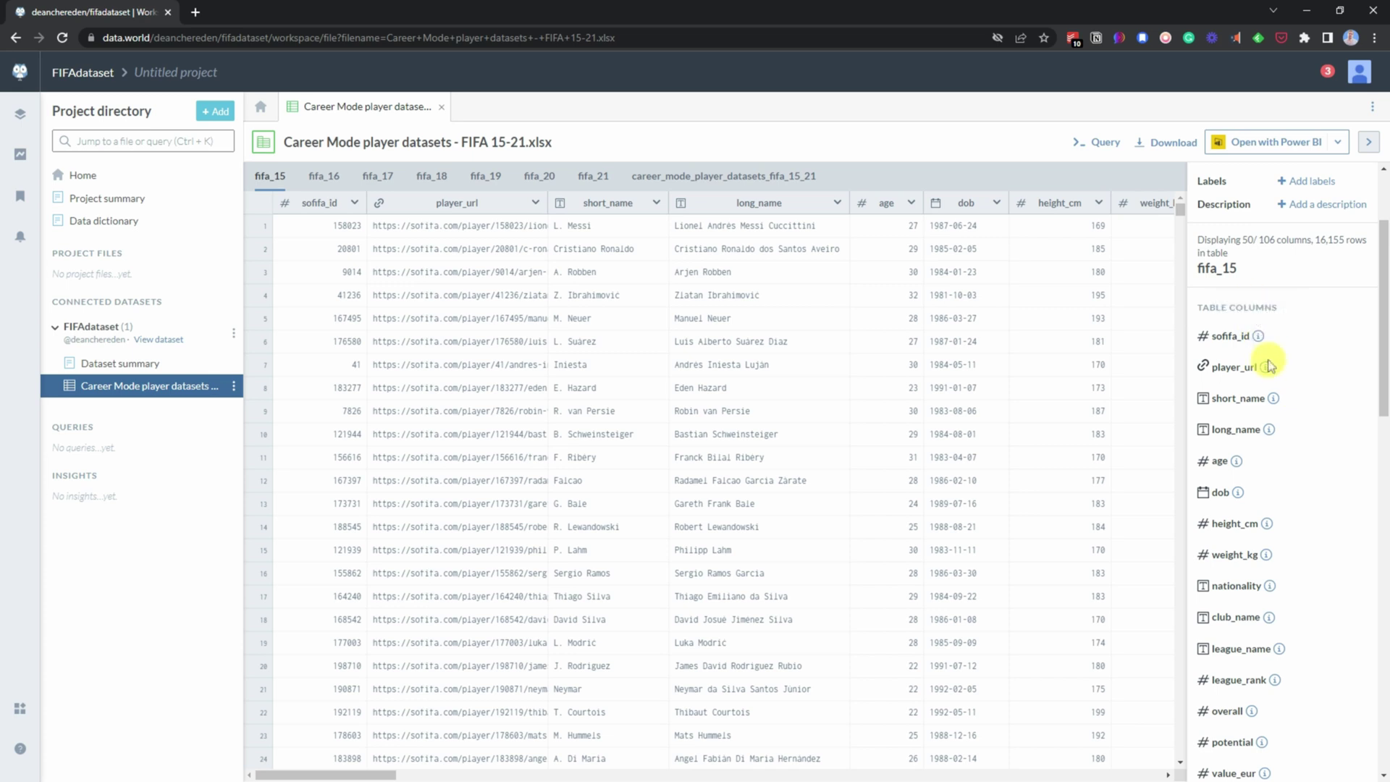
# Check the player_url and league_name column details, then show the fifa_21 sheet.
pyautogui.click(1265, 368)
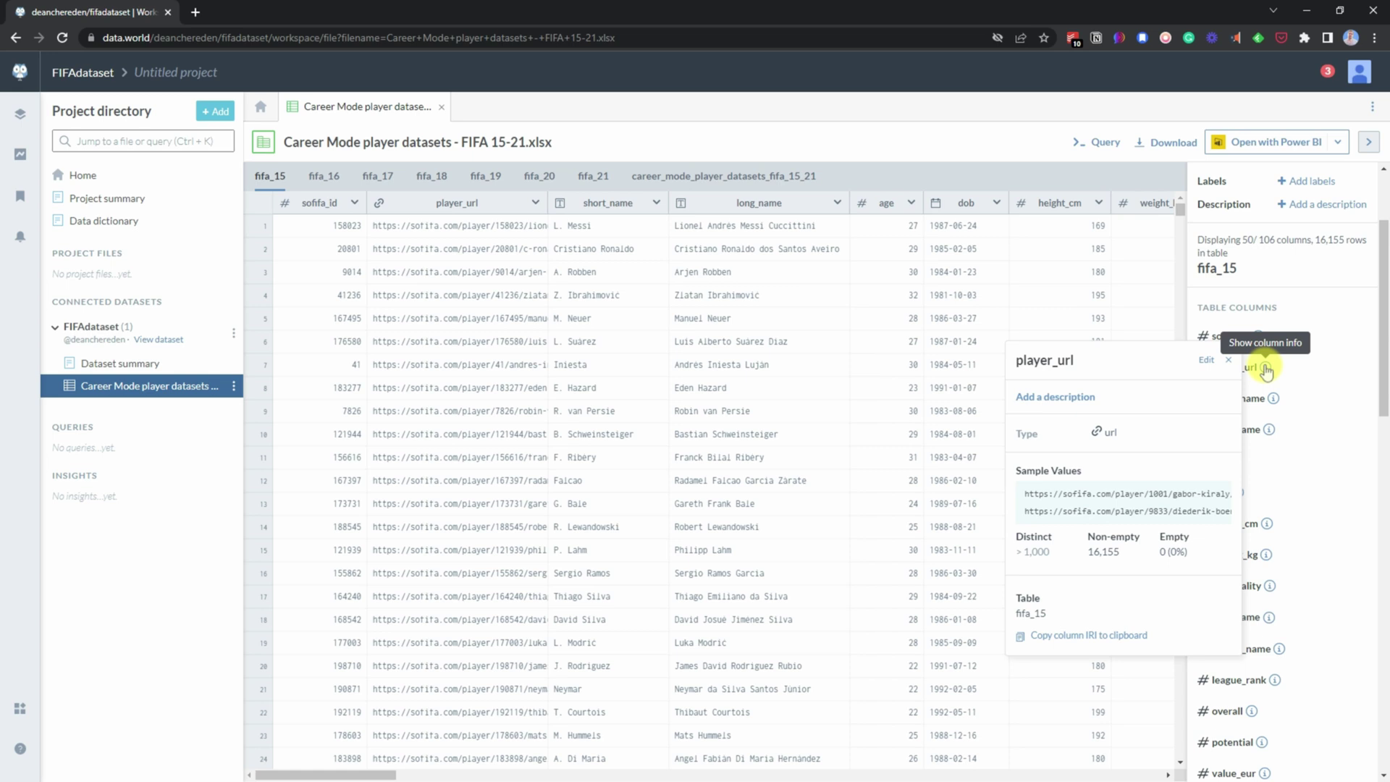
pyautogui.click(1274, 454)
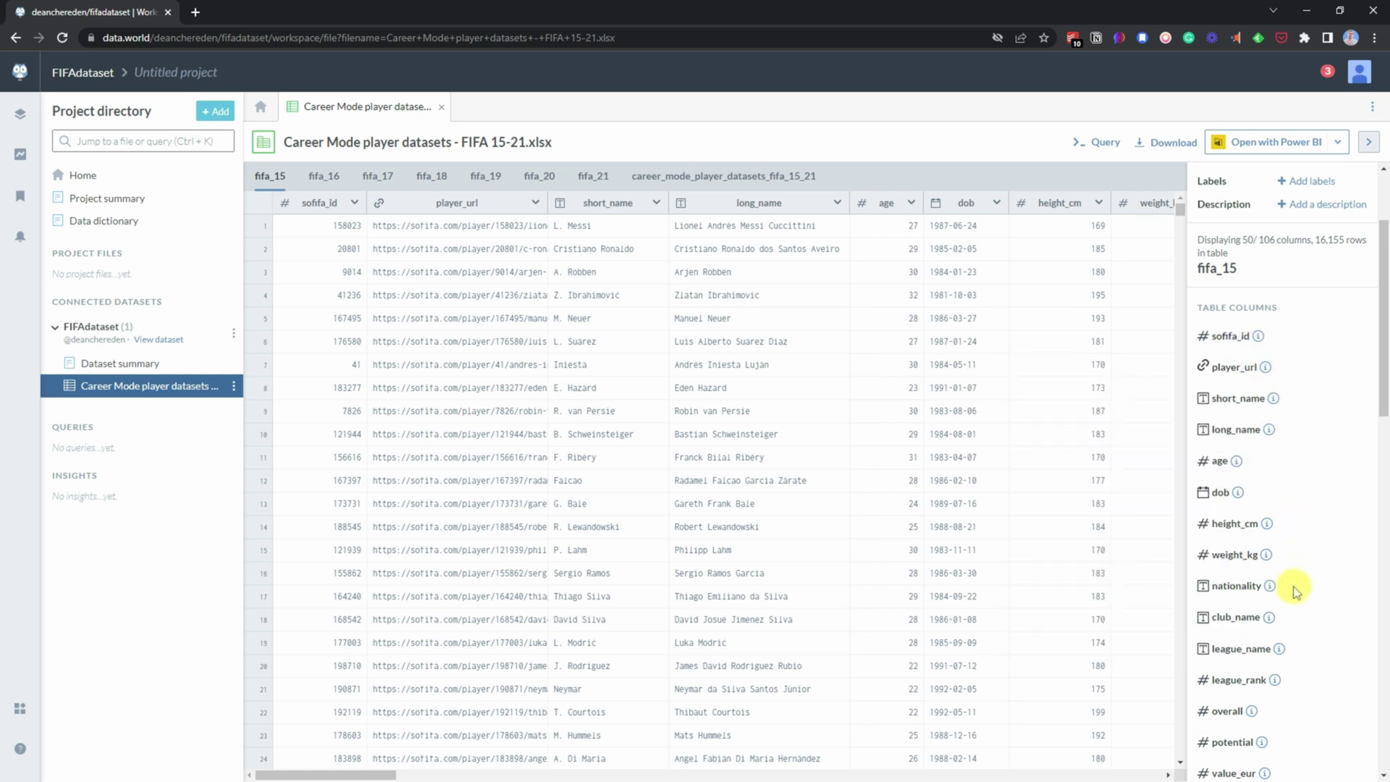
pyautogui.click(1280, 649)
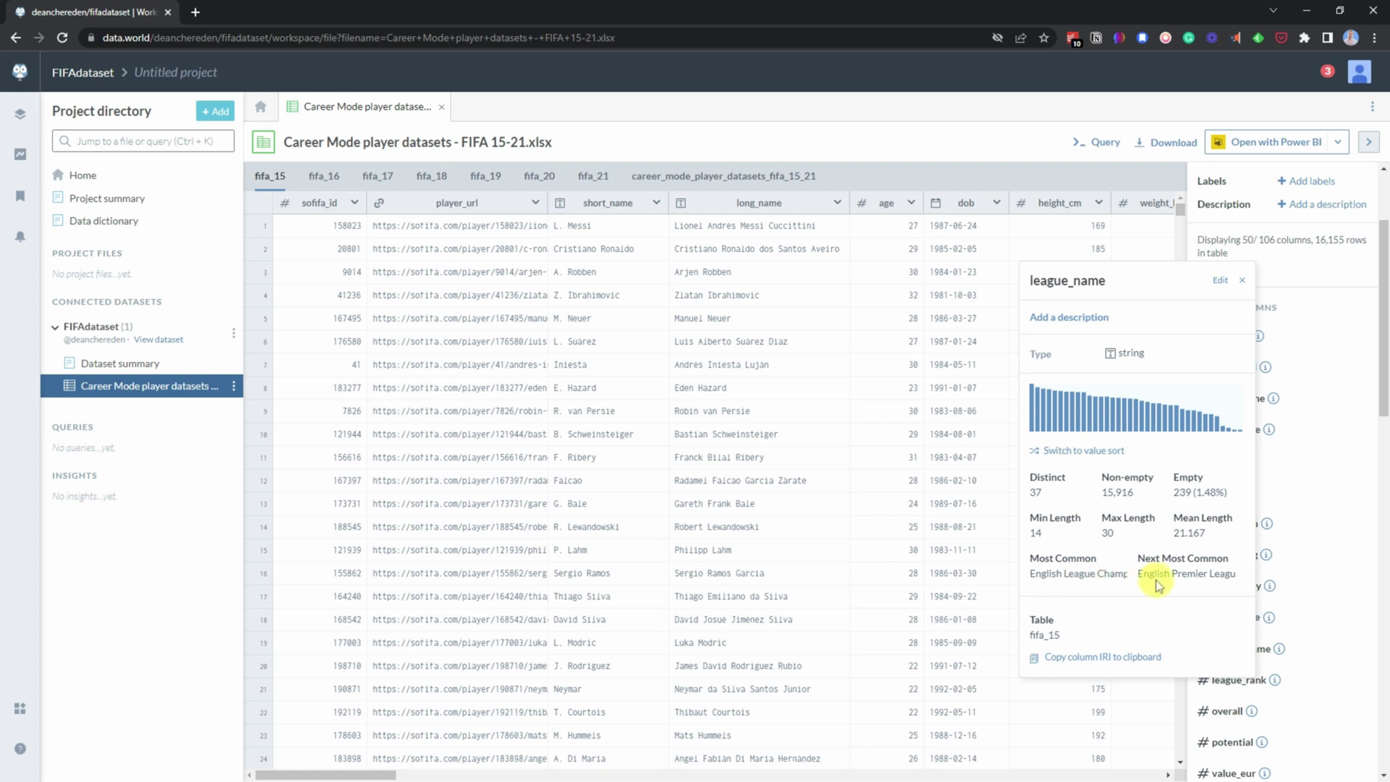
pyautogui.click(1300, 527)
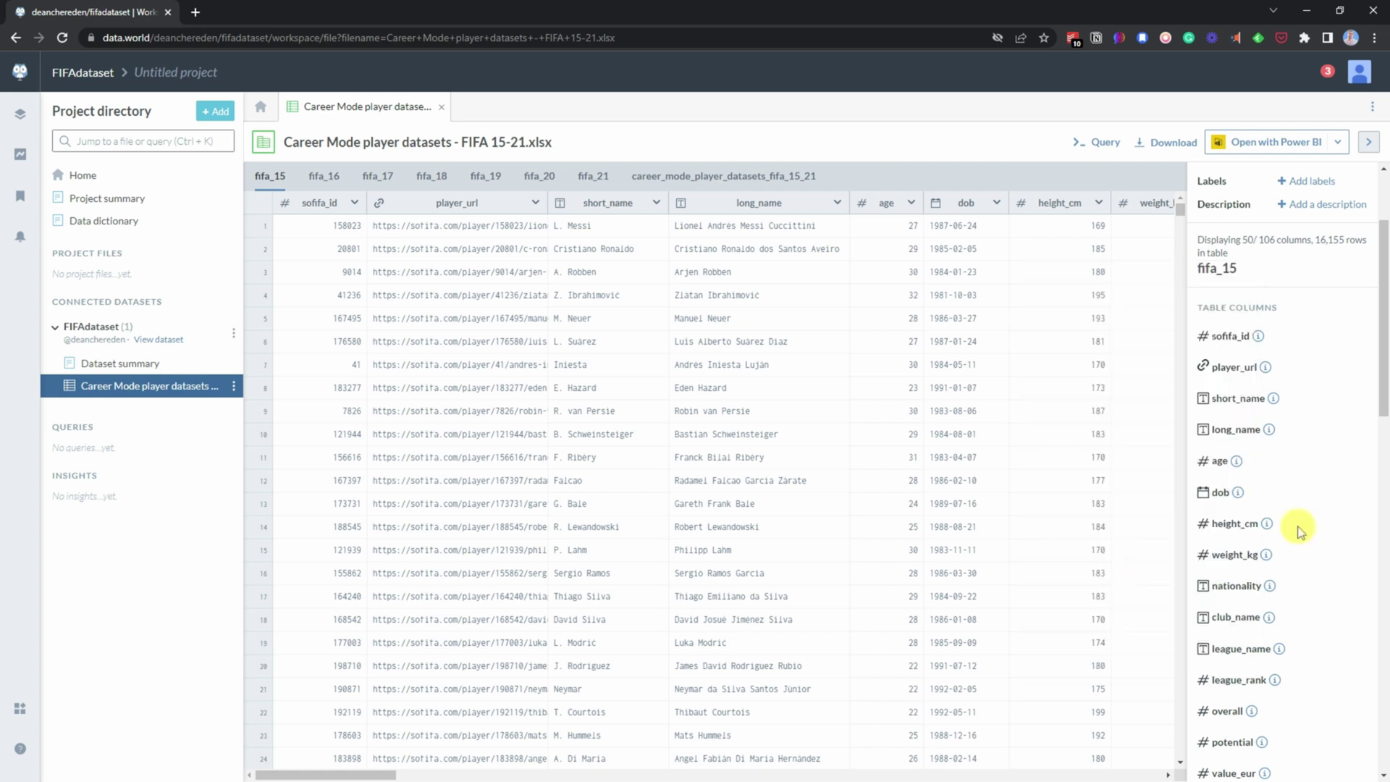
pyautogui.click(596, 185)
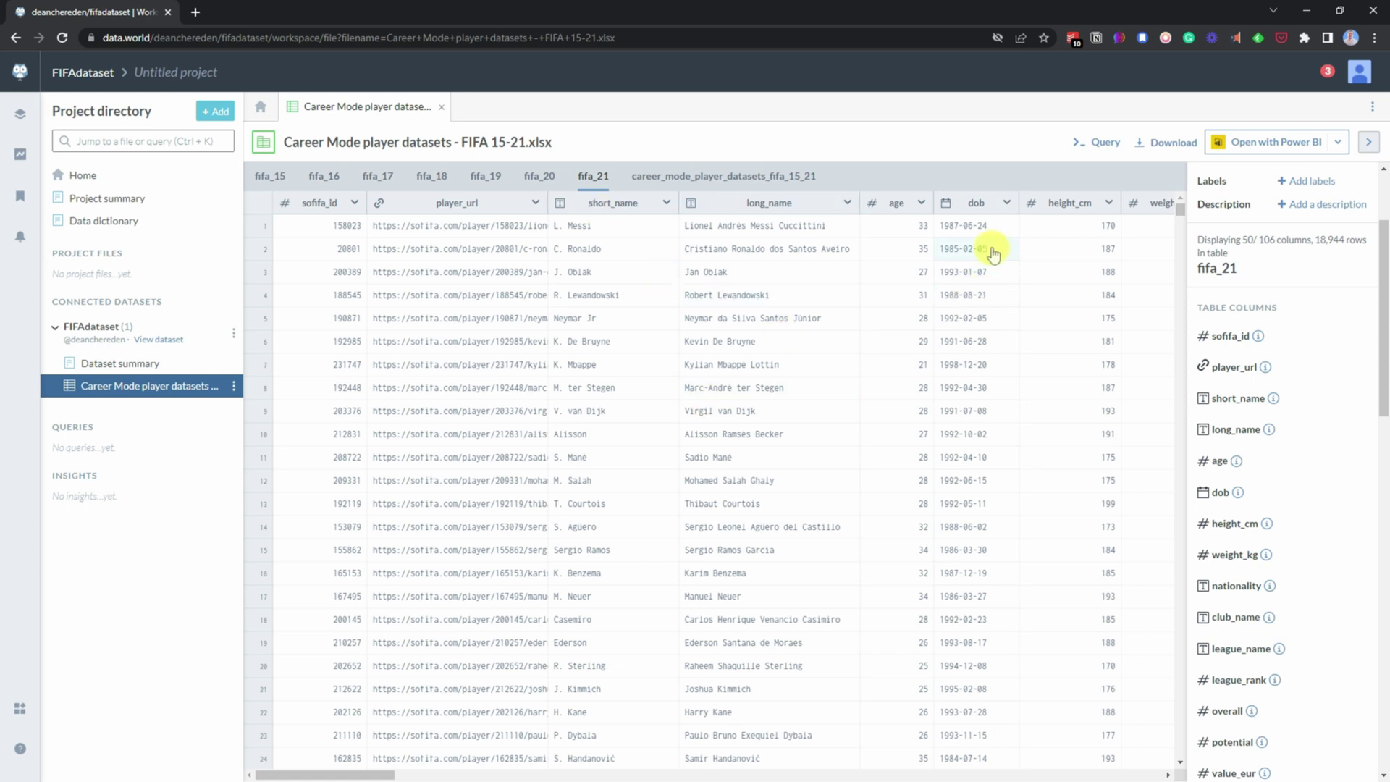
# Run a new SQL query on the fifa_21 table limited to 10 rows.
pyautogui.click(1100, 142)
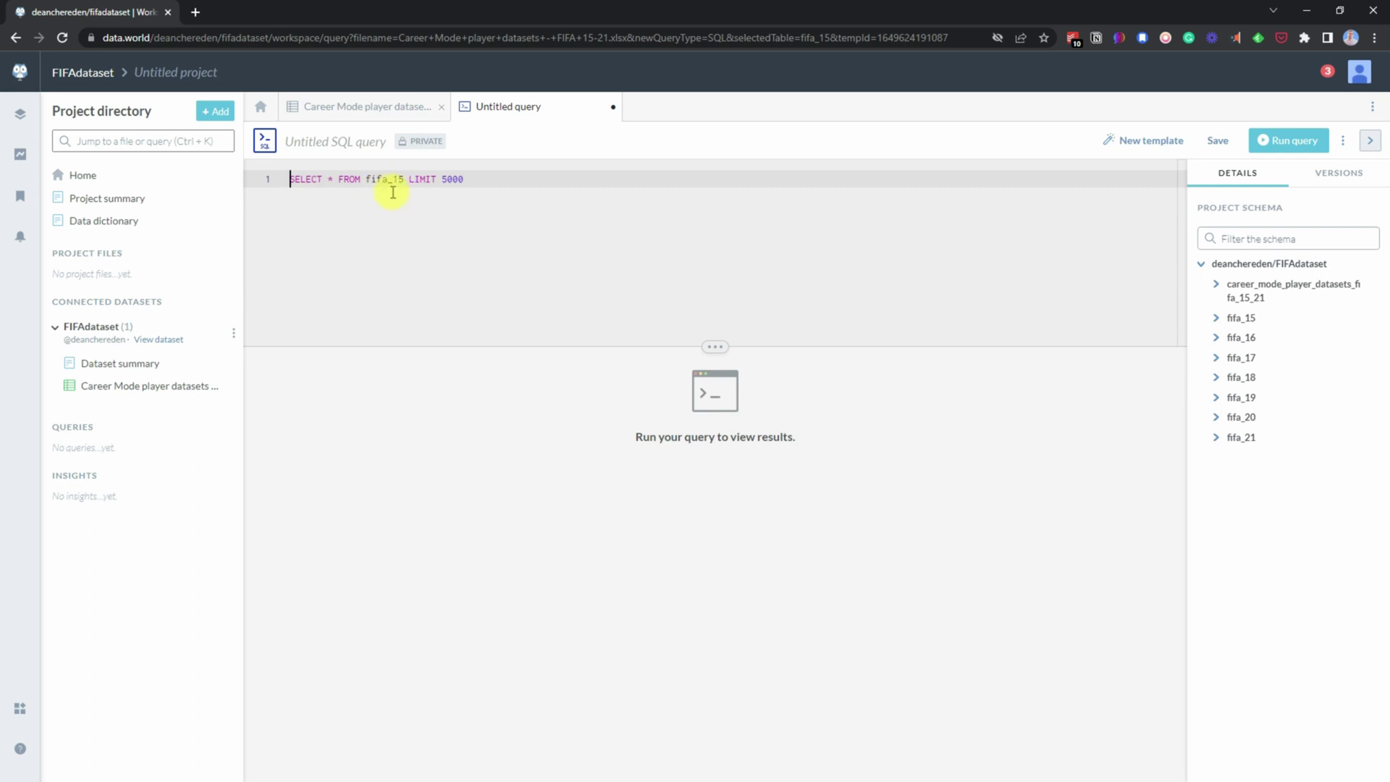
pyautogui.doubleClick(398, 178)
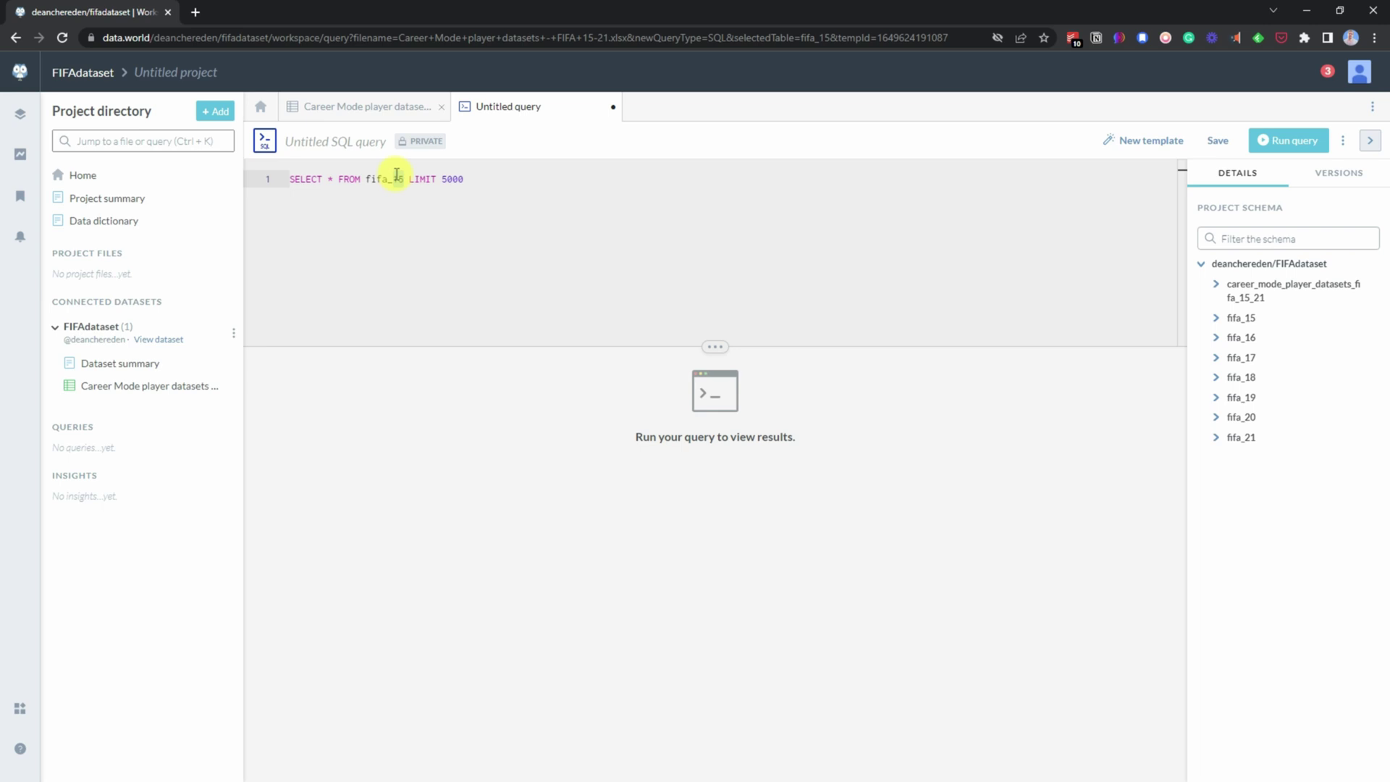
pyautogui.write('21')
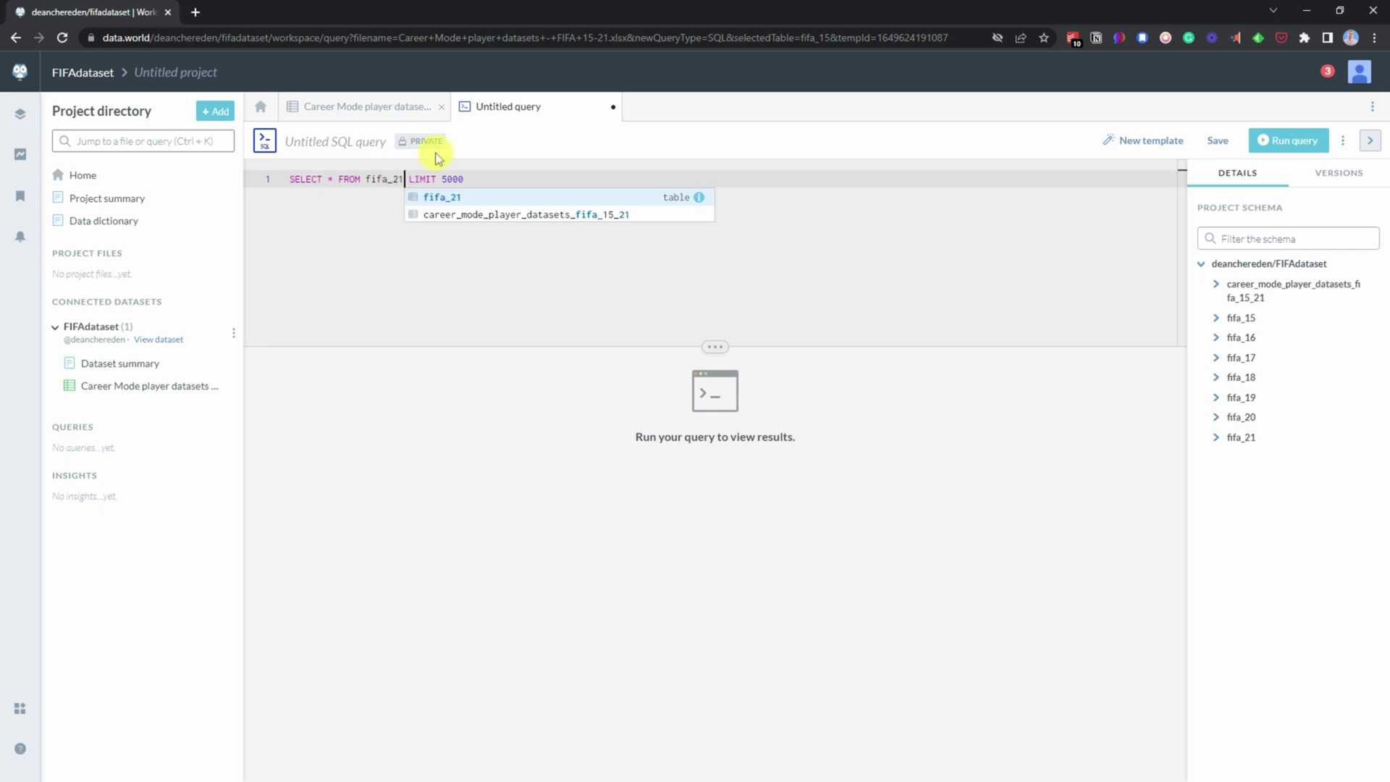
pyautogui.click(474, 177)
pyautogui.press('BackSpace')
pyautogui.press('BackSpace')
pyautogui.press('BackSpace')
pyautogui.press('BackSpace')
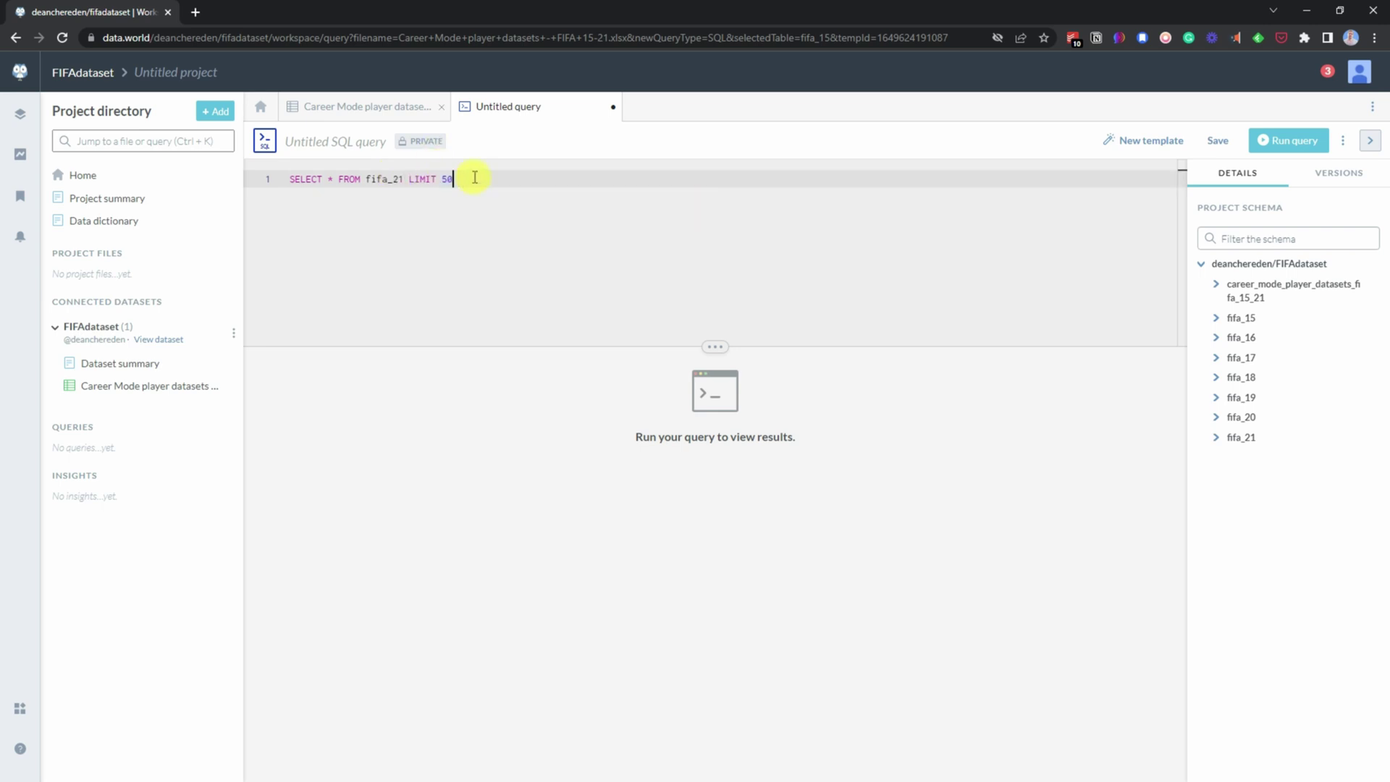
pyautogui.write('10')
pyautogui.moveTo(474, 178); pyautogui.dragTo(288, 178)
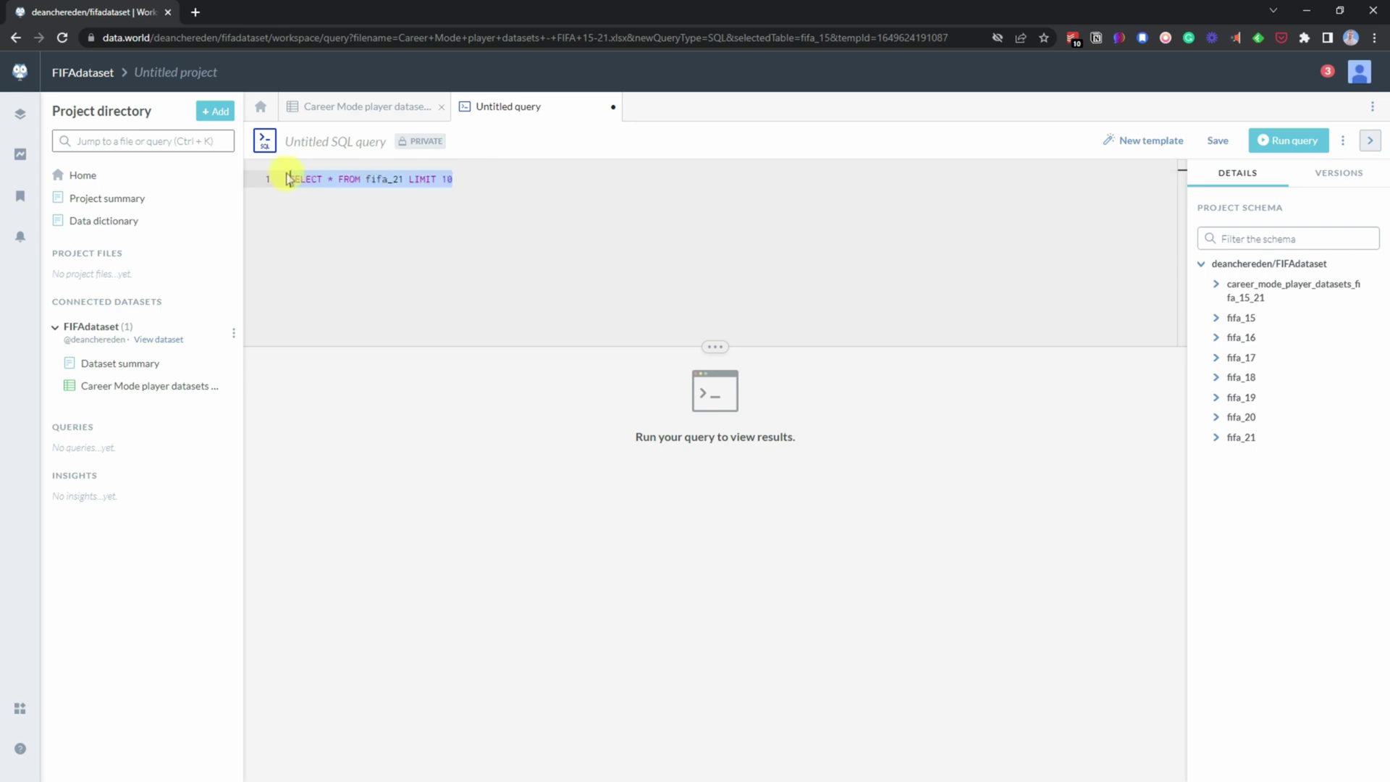
pyautogui.click(1289, 140)
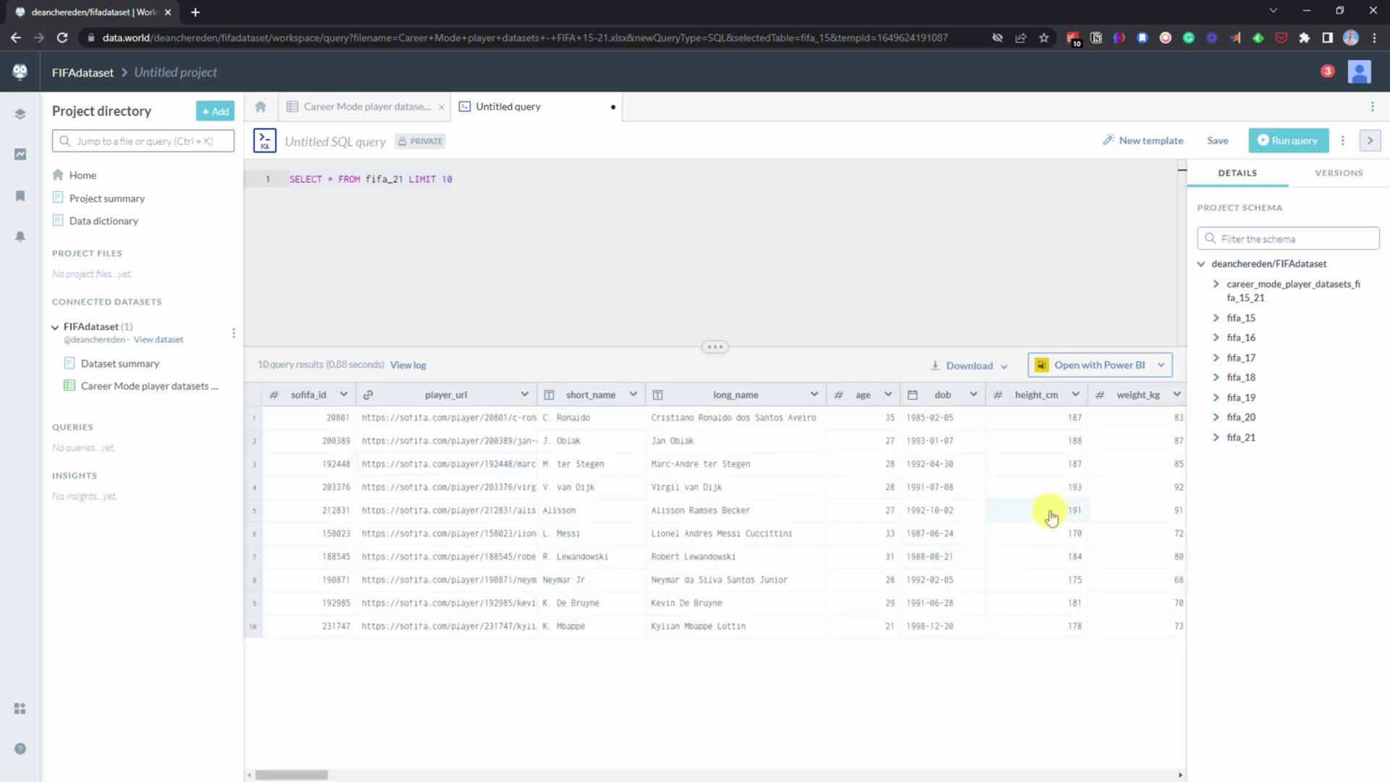
# Put SELECT, FROM and LIMIT 10 on separate lines and start typing 'club' in SELECT.
pyautogui.click(340, 178)
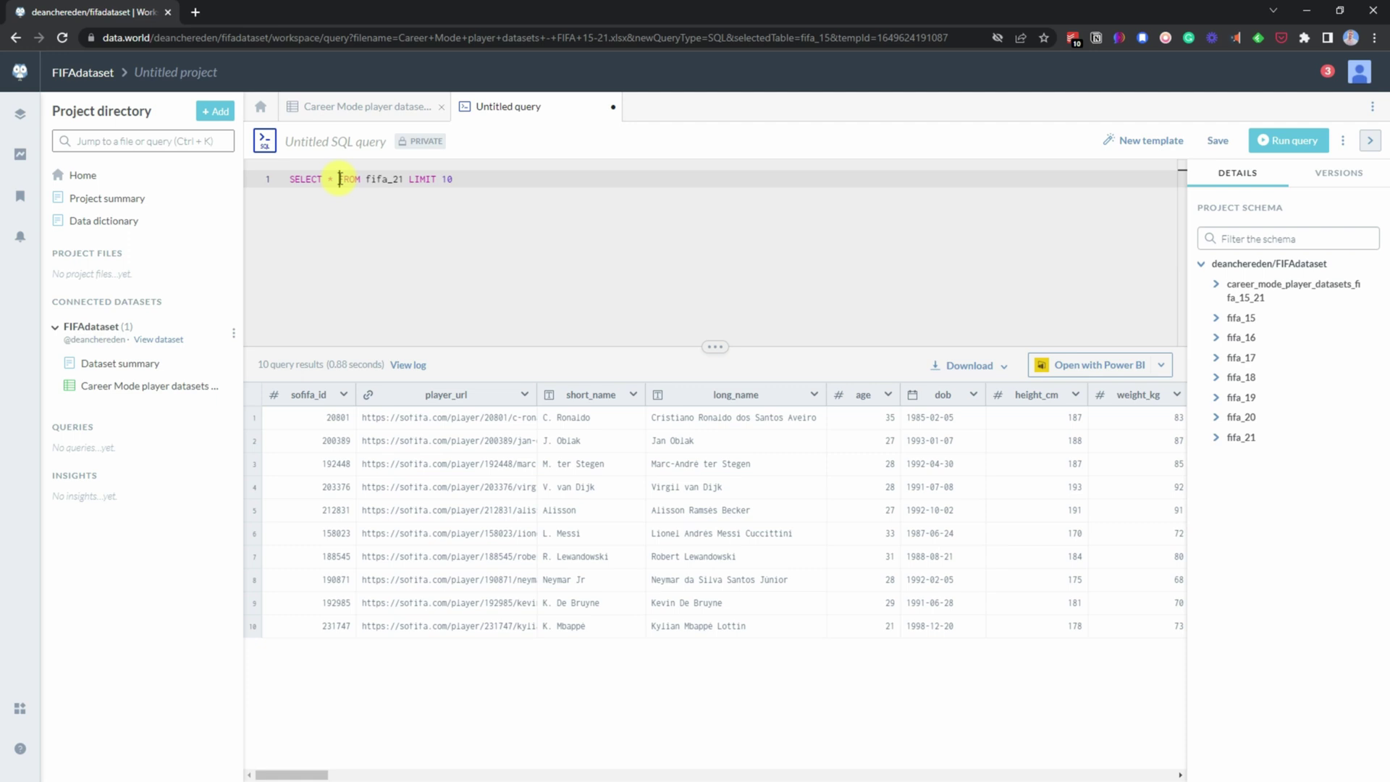
pyautogui.press('Return')
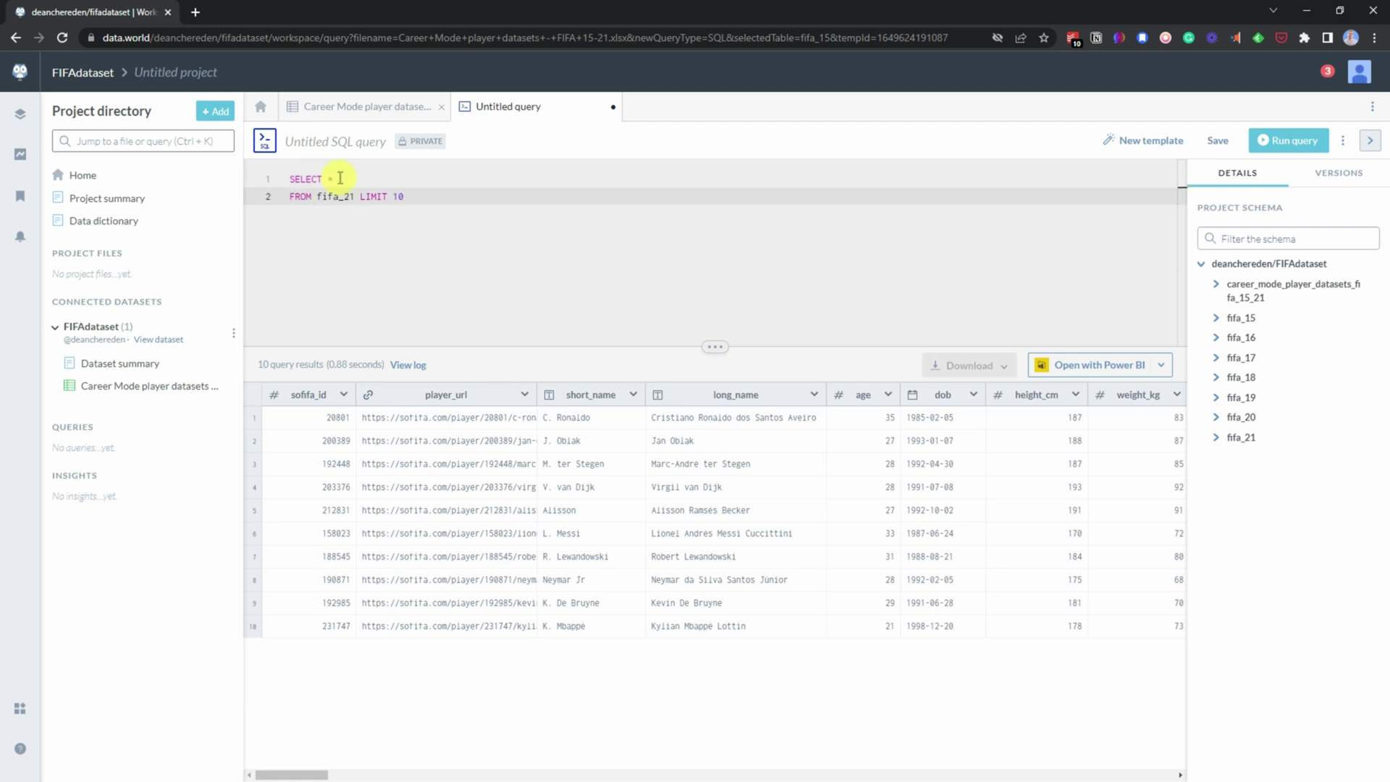
pyautogui.click(362, 196)
pyautogui.press('Return')
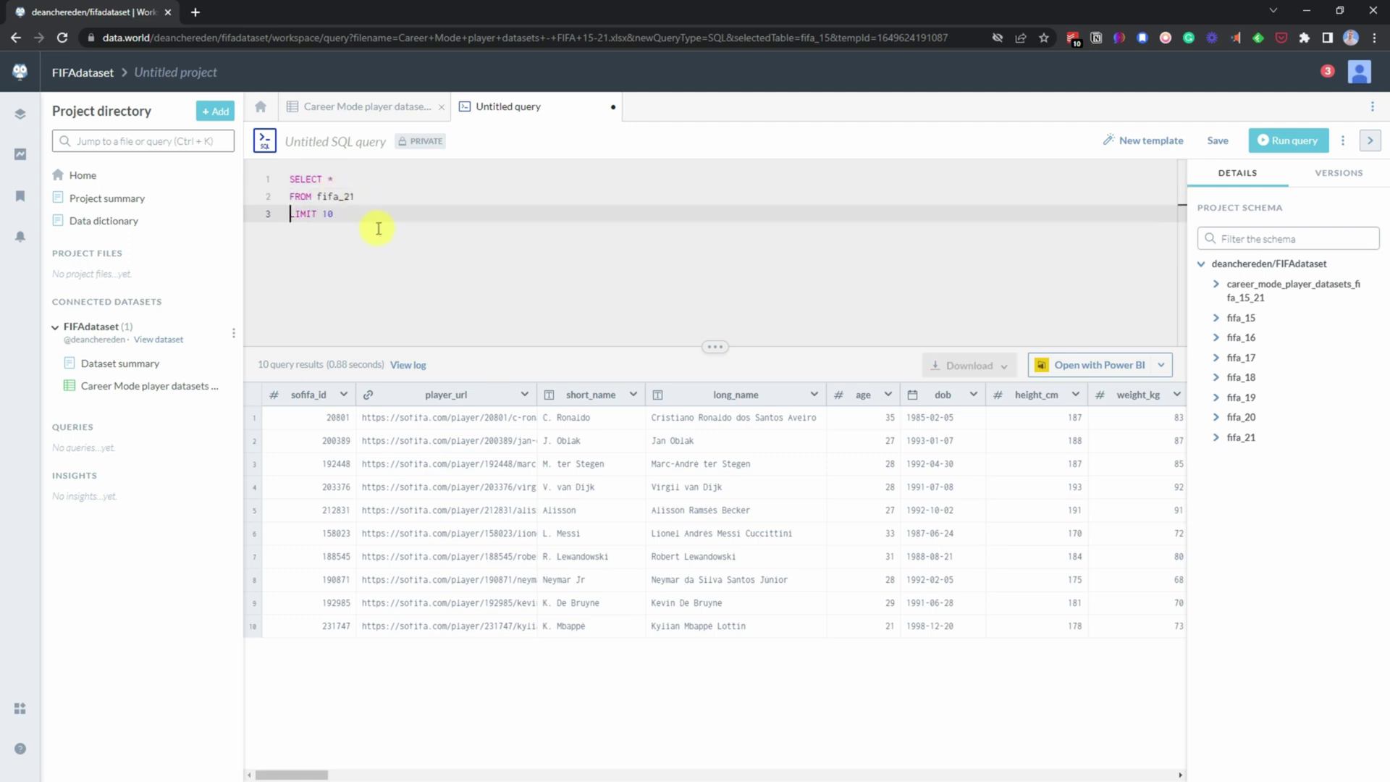
pyautogui.click(376, 178)
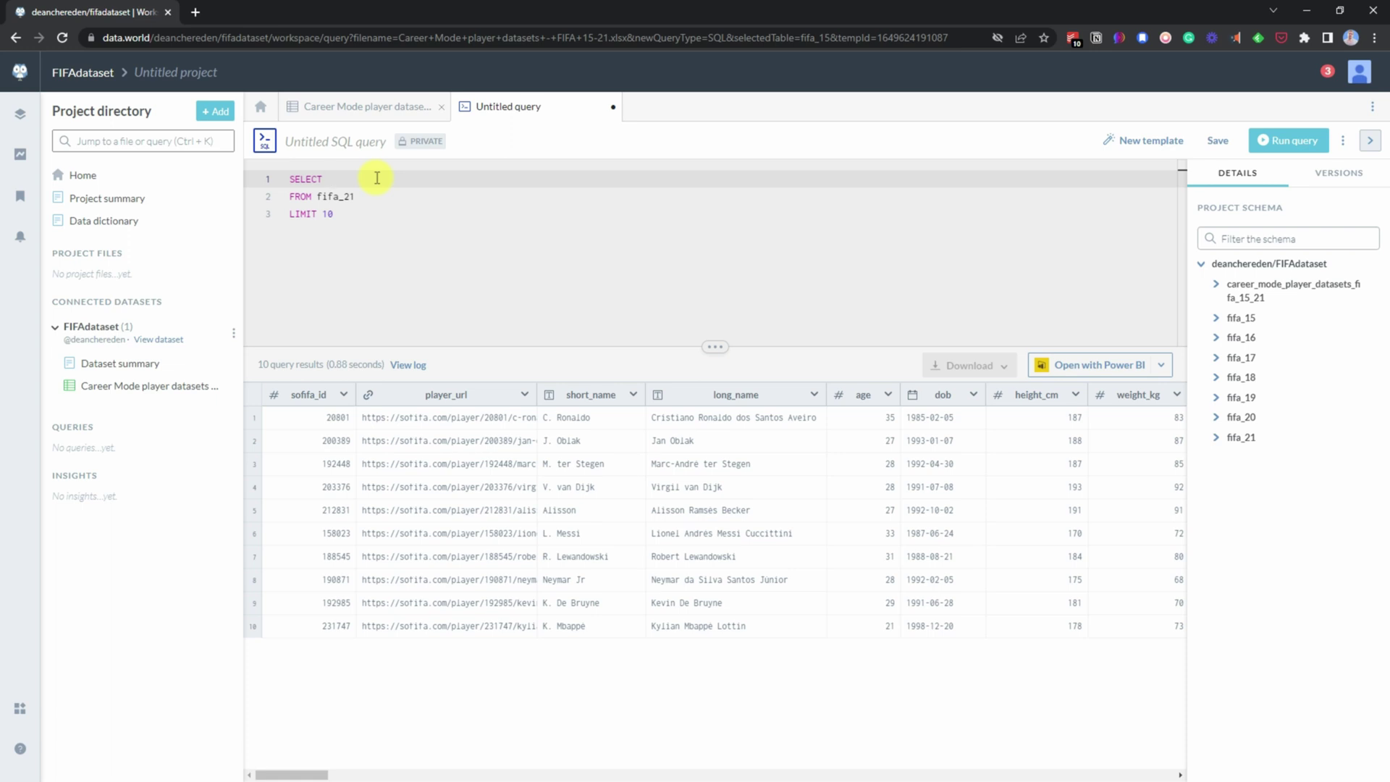
pyautogui.write('club')
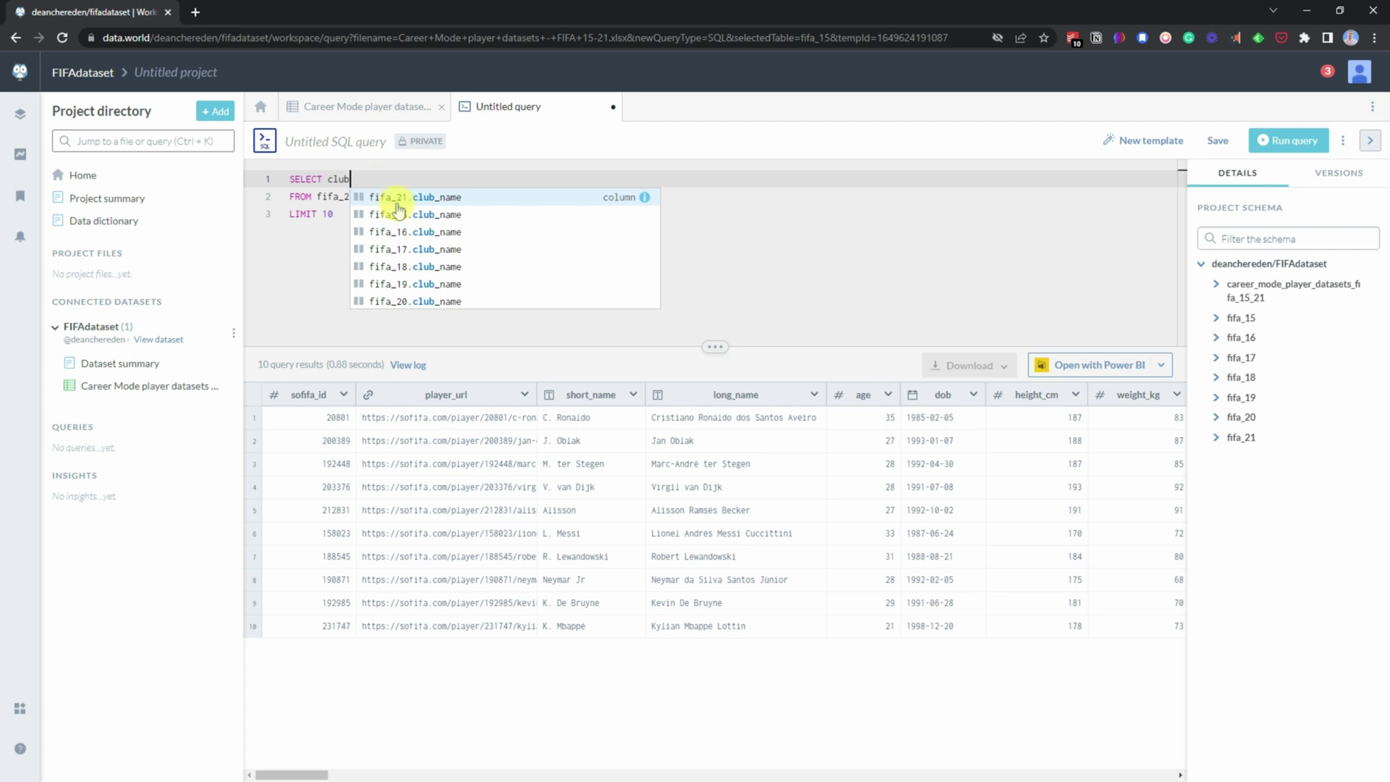
# Select fifa_21.club_name, fifa_21.league_name, AVG(overall) AS AvgOverall and COUNT(fifa_21.sofifa_id).
pyautogui.click(435, 200)
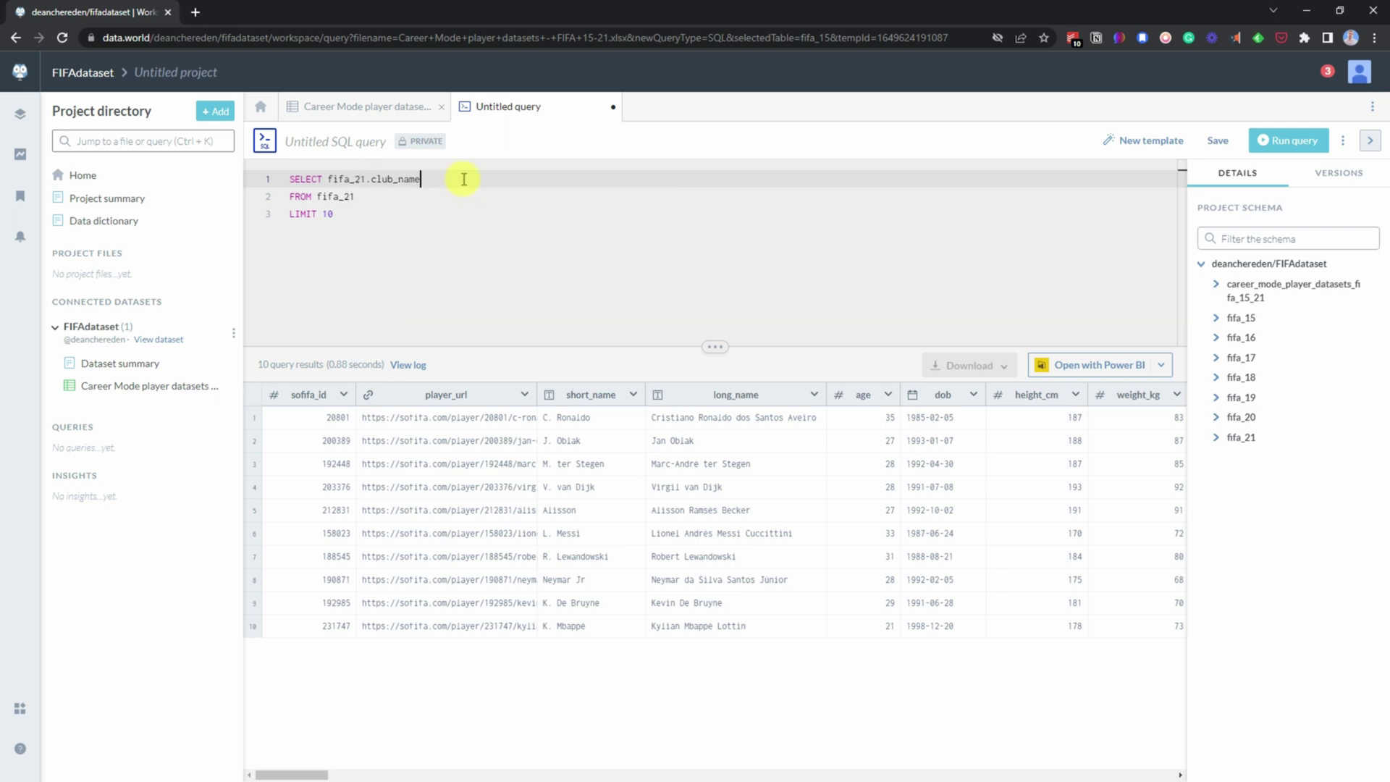
pyautogui.write(', le')
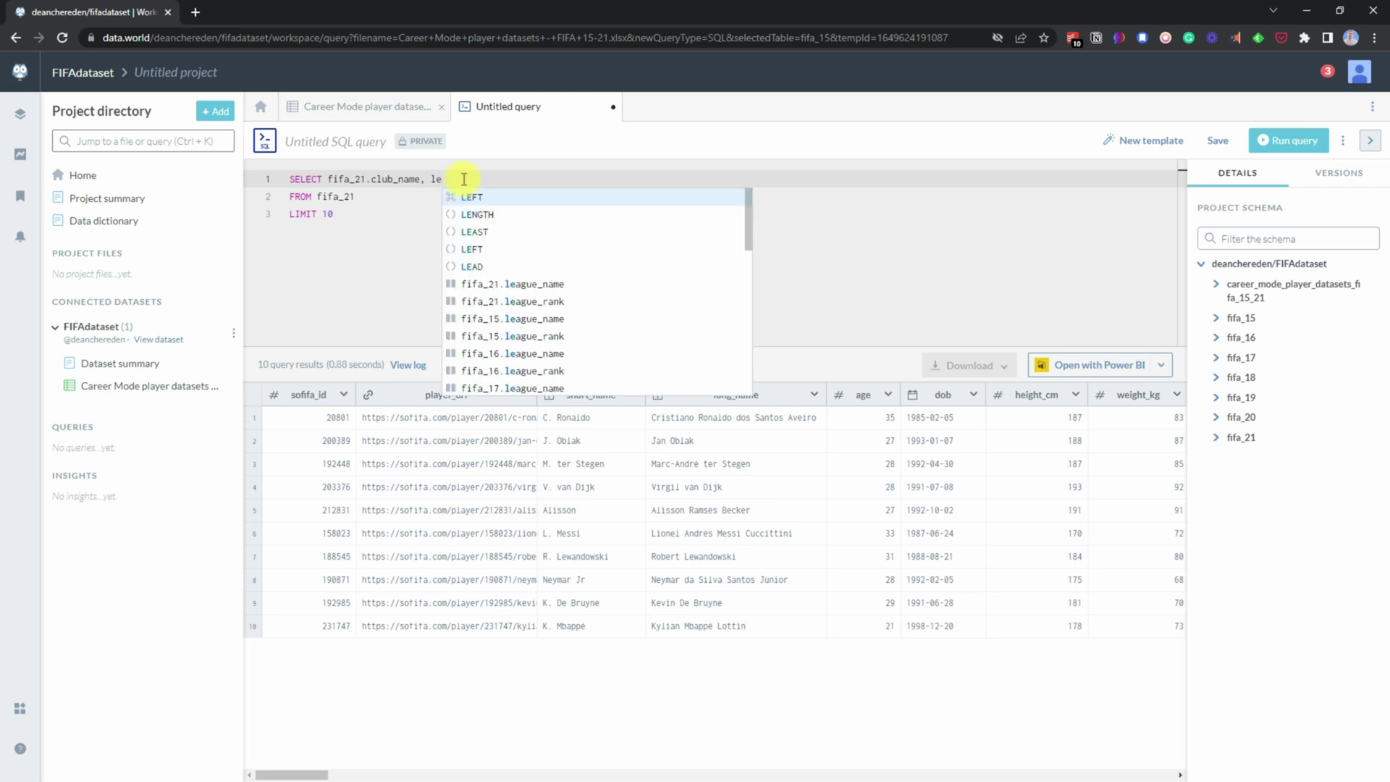
pyautogui.press('Down')
pyautogui.press('Down')
pyautogui.press('Down')
pyautogui.press('Down')
pyautogui.press('Down')
pyautogui.press('Return')
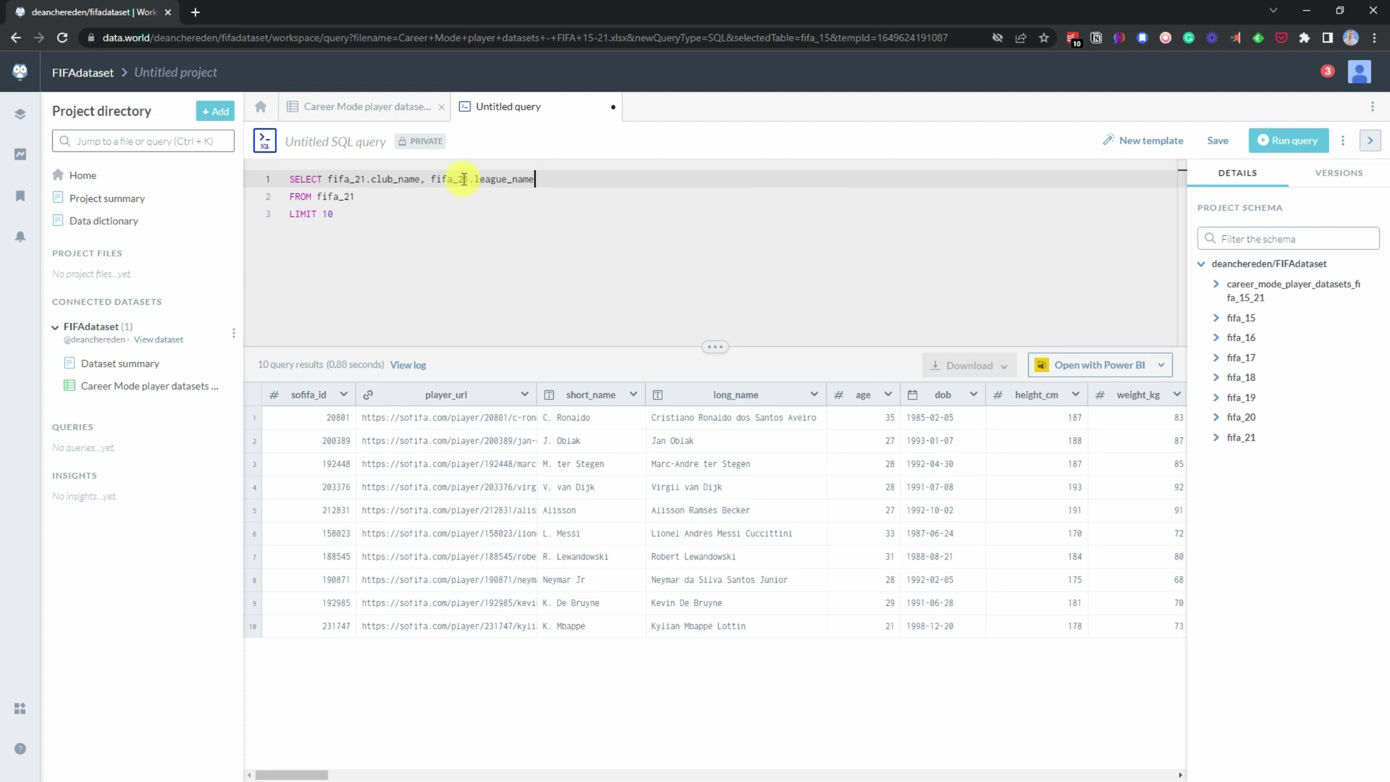
pyautogui.write(', avg')
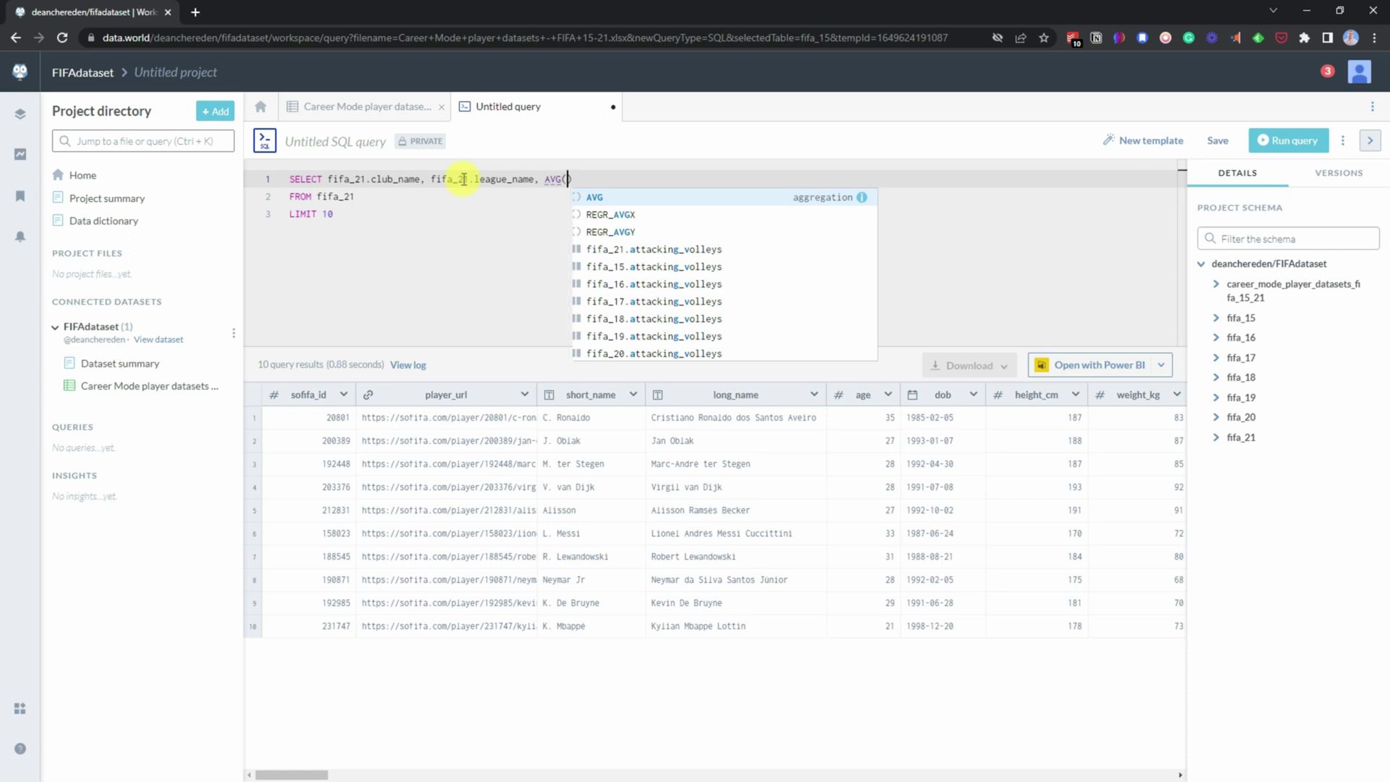
pyautogui.press('Return')
pyautogui.write('overall')
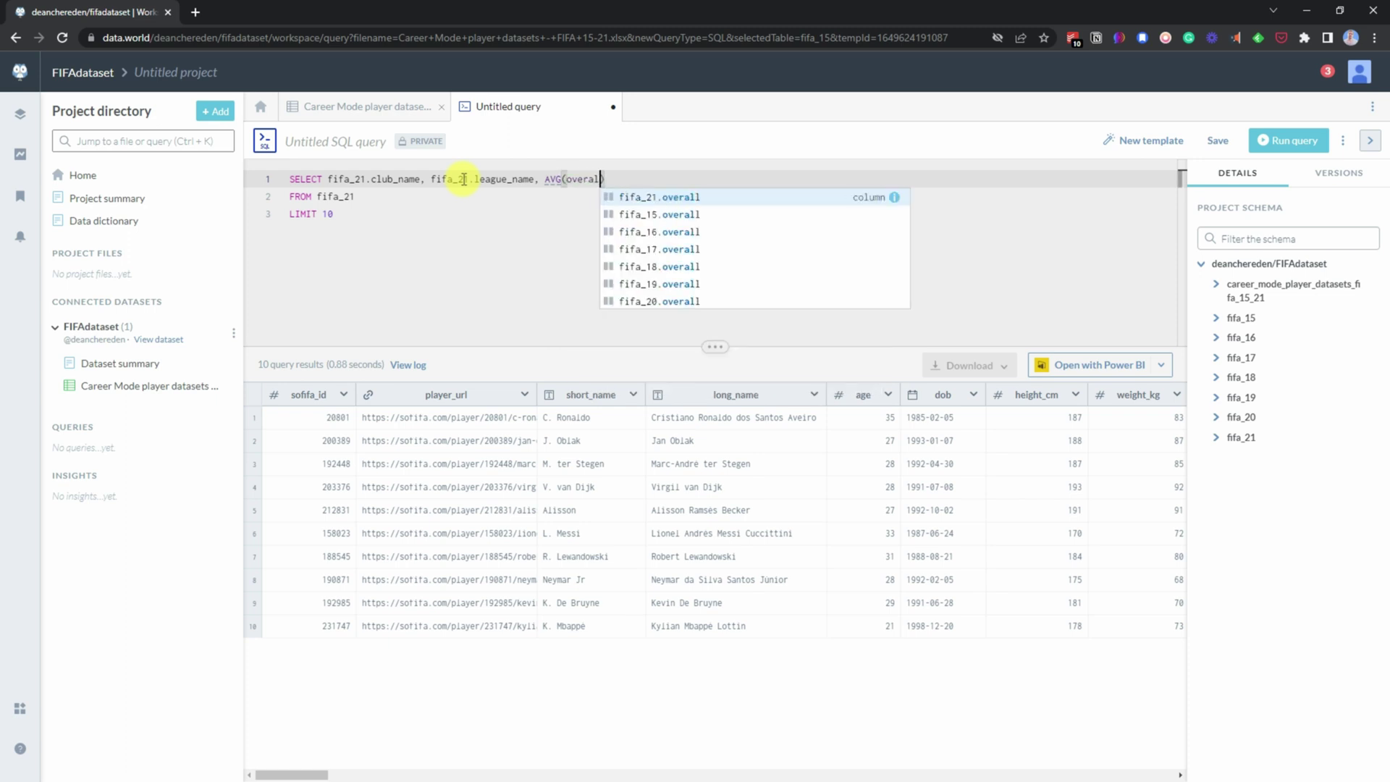
pyautogui.write(')')
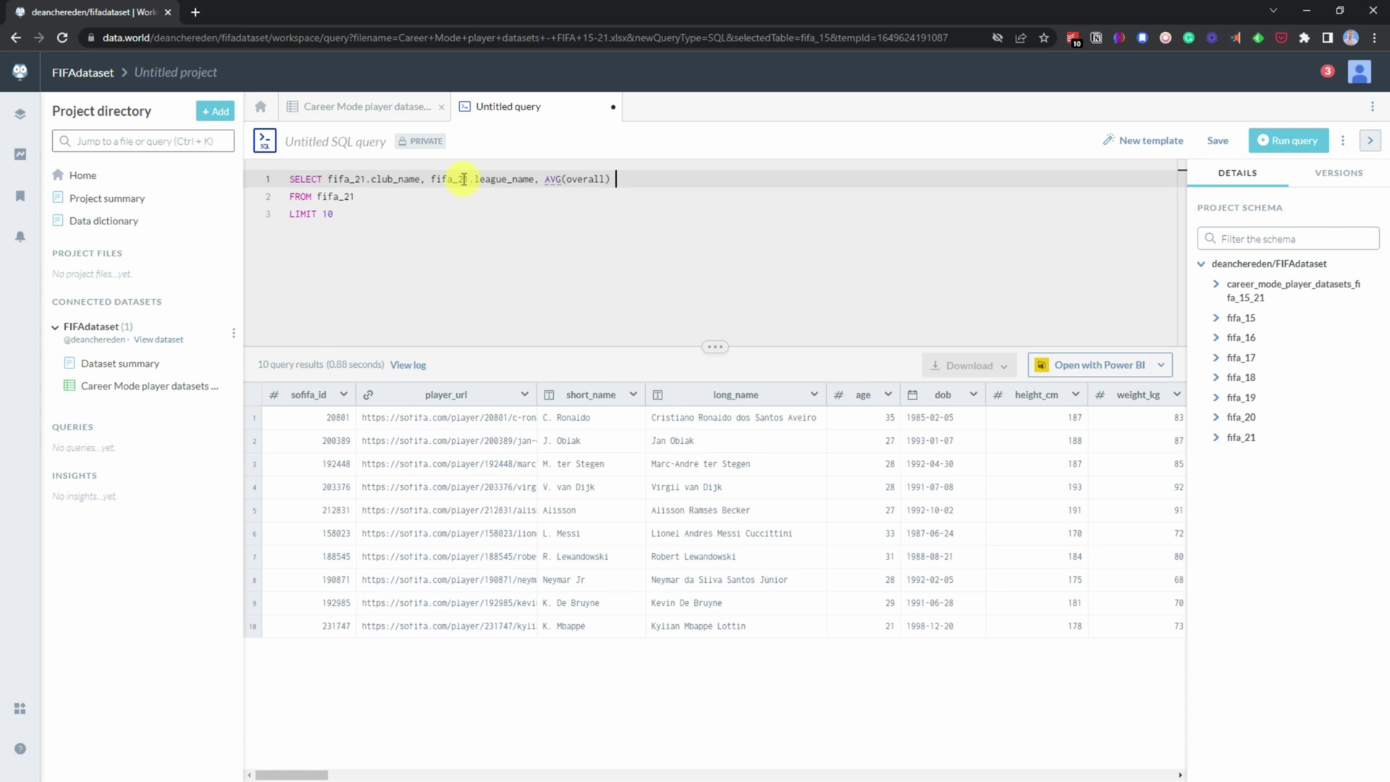
pyautogui.write(' AS')
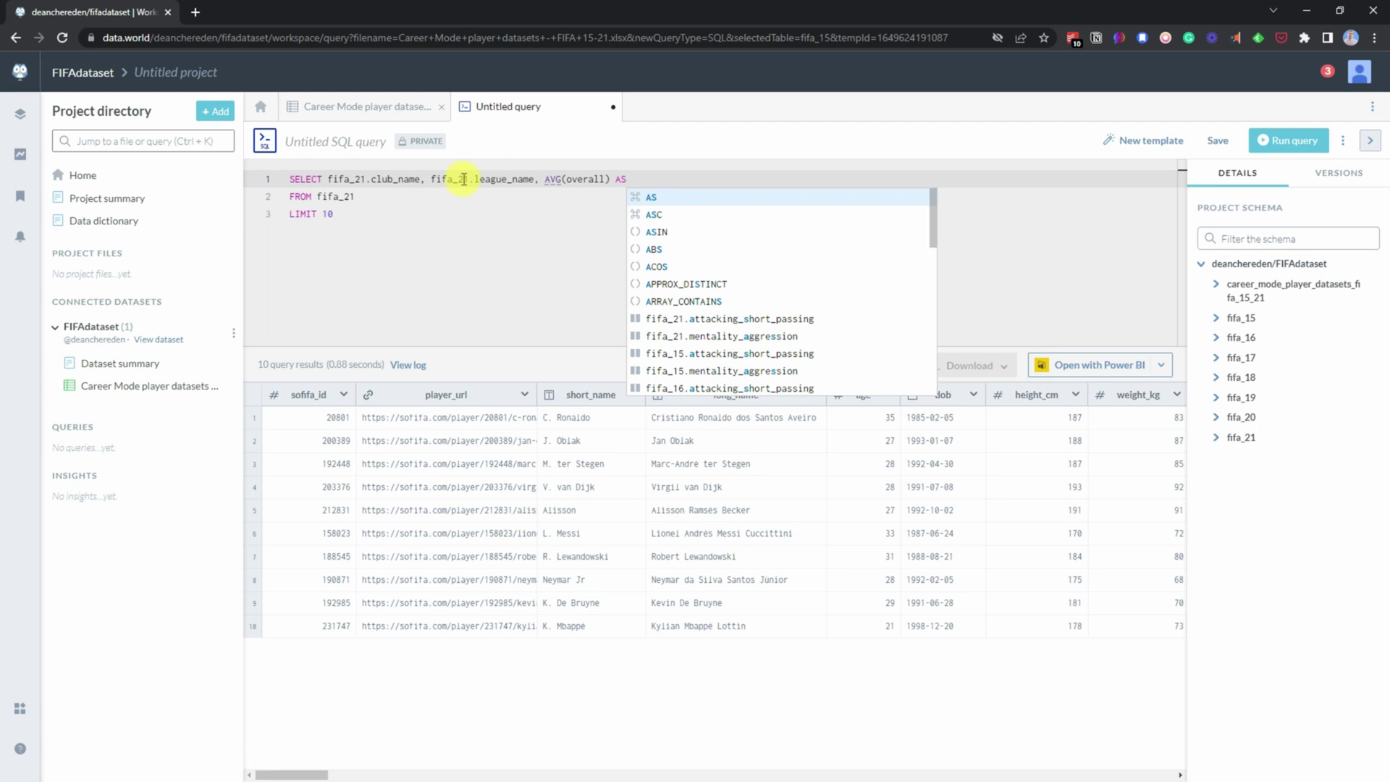
pyautogui.write(' Avg')
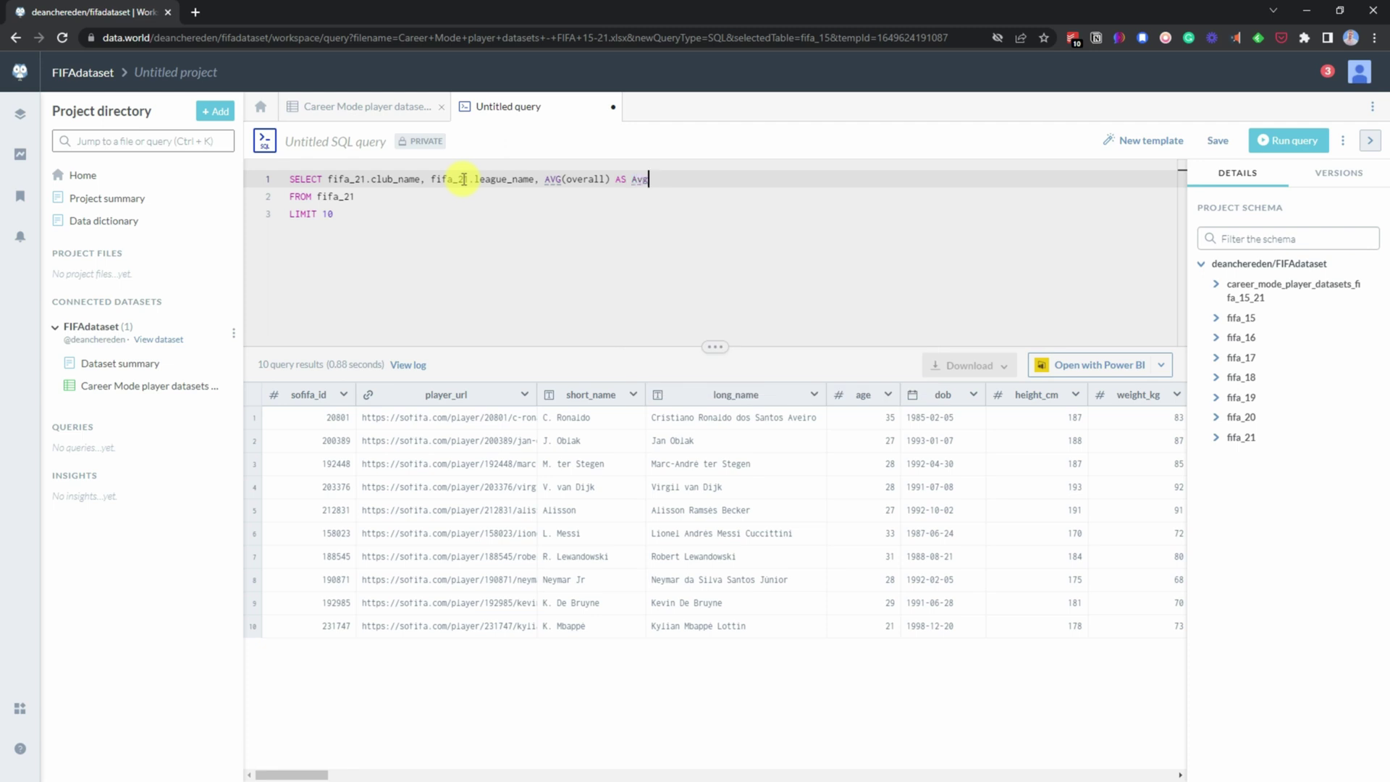
pyautogui.write('Overall, COUNT(id')
pyautogui.press('Return')
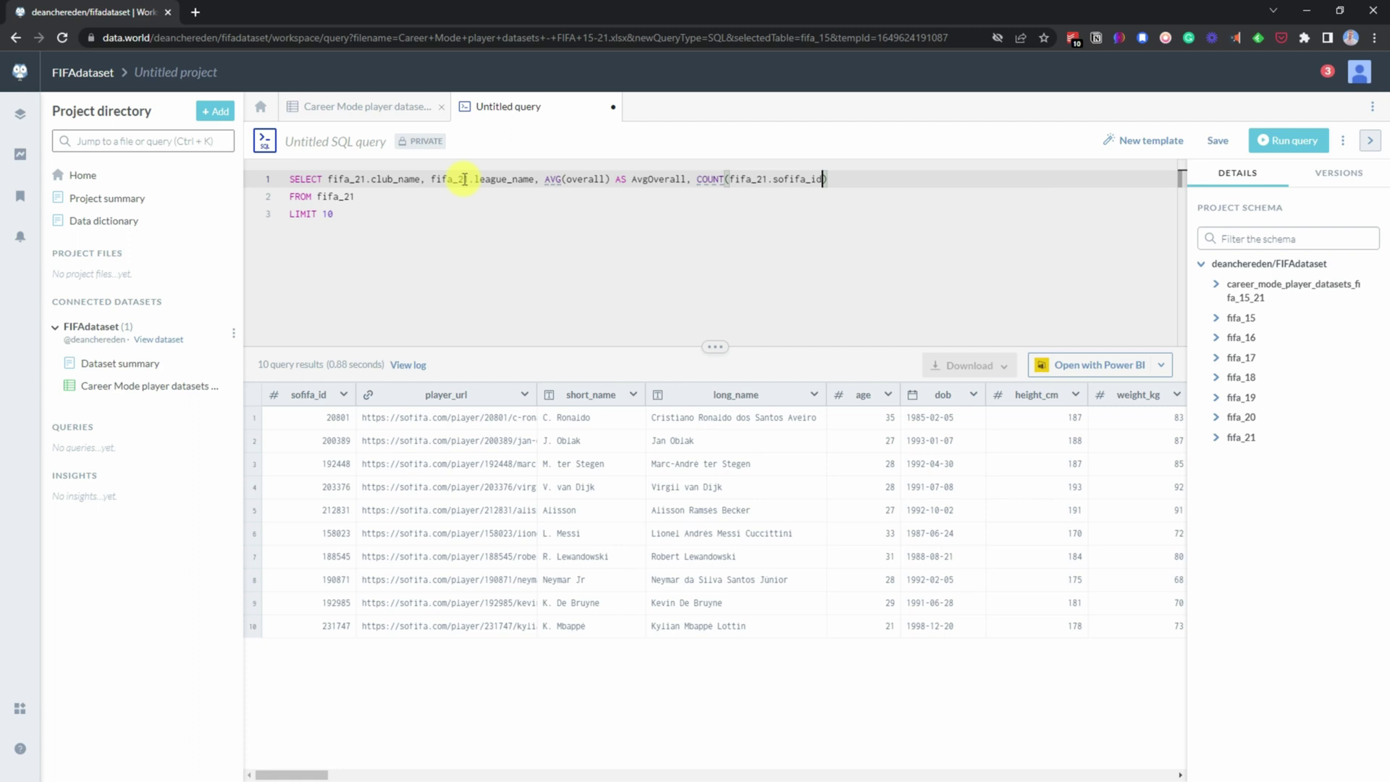
# Add a line 'GROUP BY fifa_21.club_name, fifa_21.league_name' after the FROM clause.
pyautogui.click(873, 189)
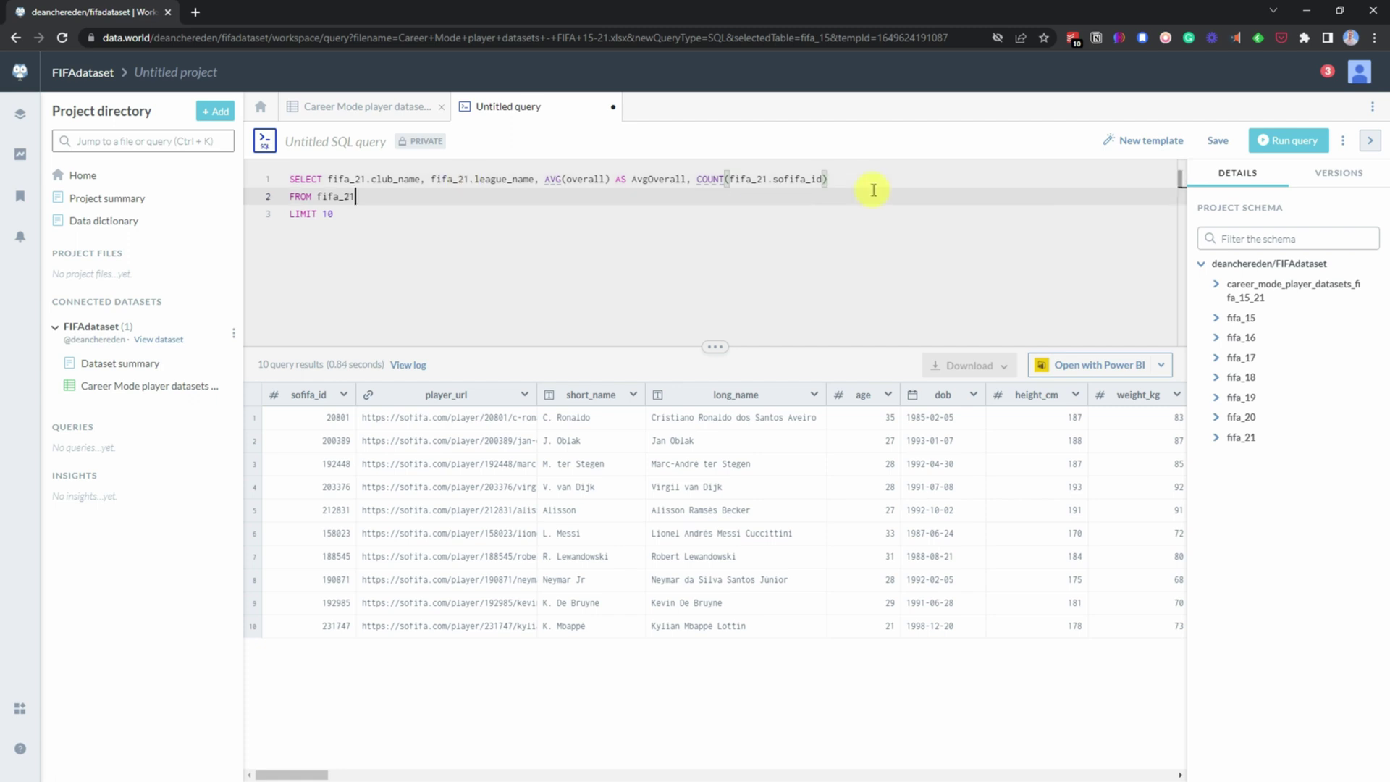
pyautogui.press('Return')
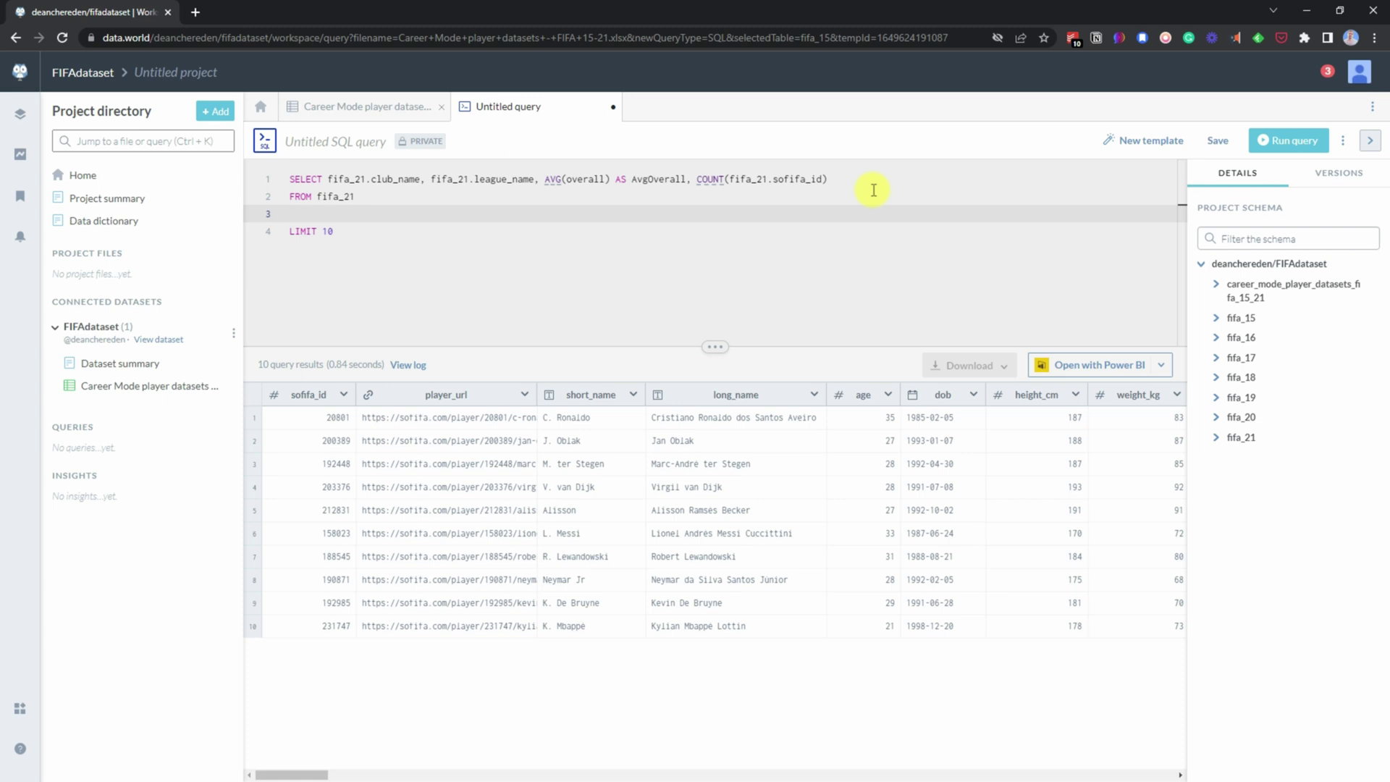
pyautogui.write('GROUP')
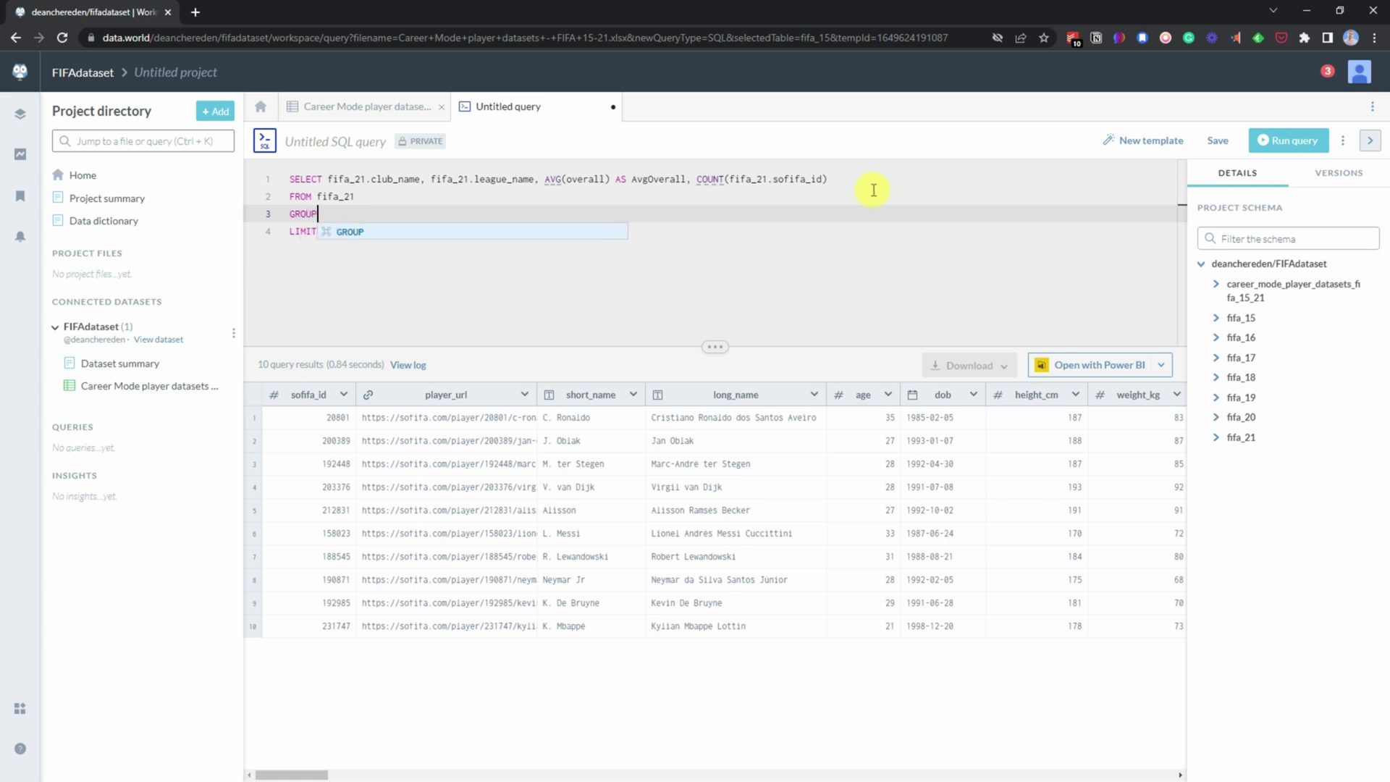
pyautogui.write(' B')
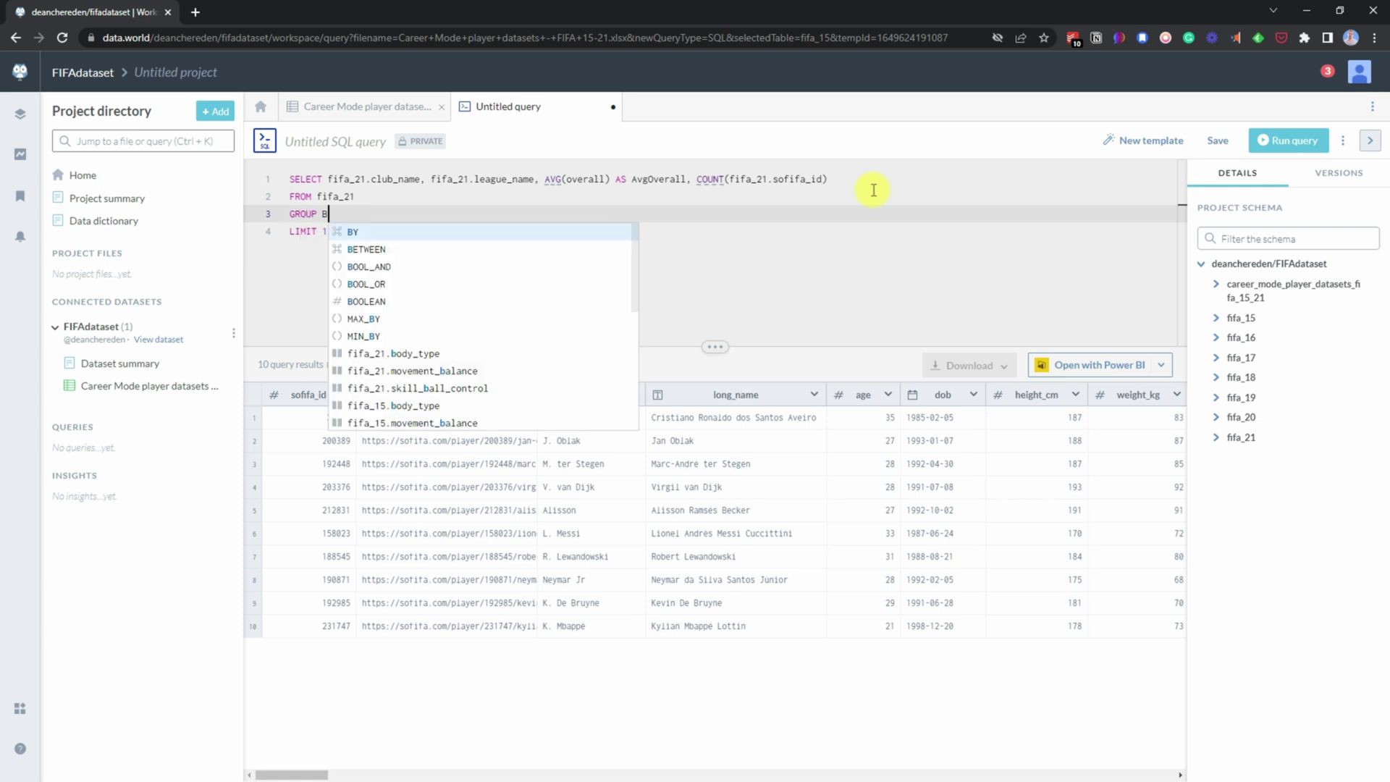
pyautogui.write('Y fifa_21.club_name')
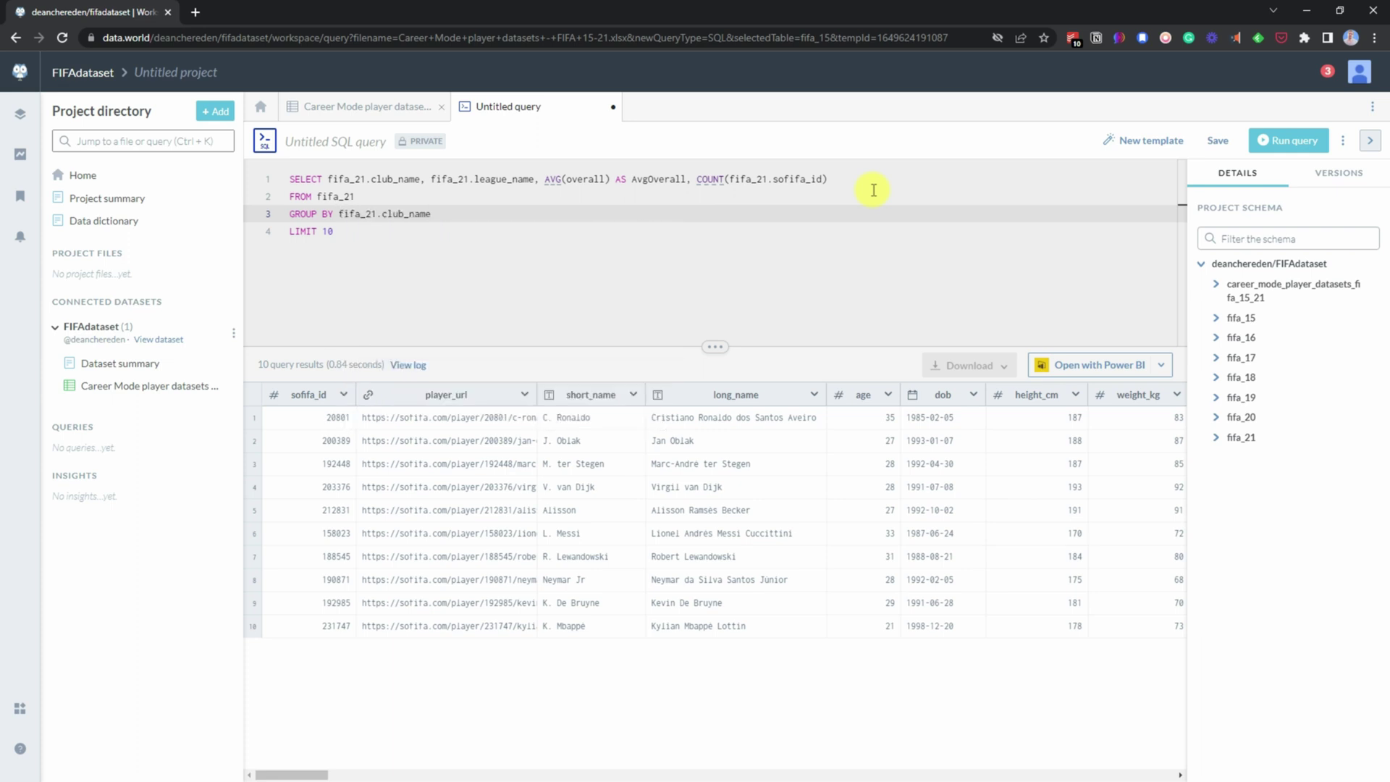
pyautogui.write(', l')
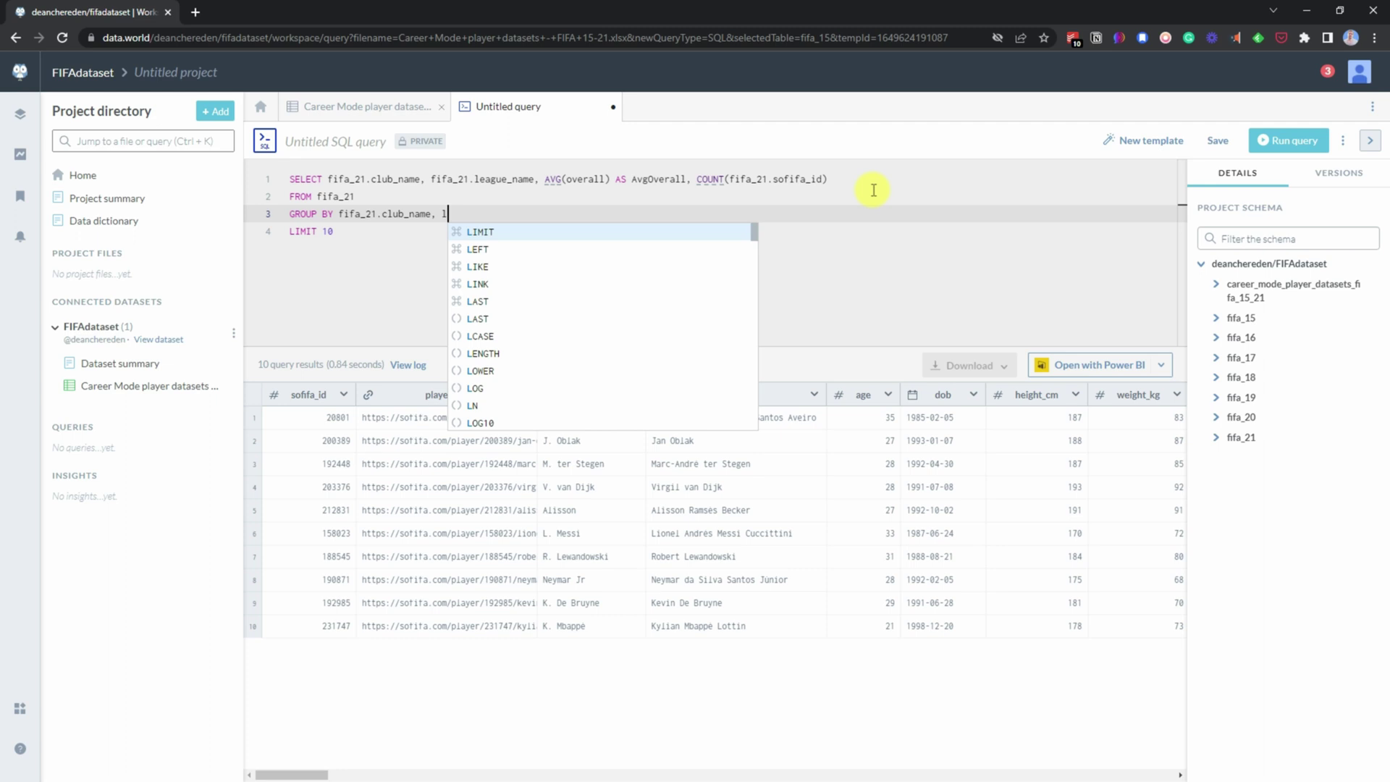
pyautogui.write('e')
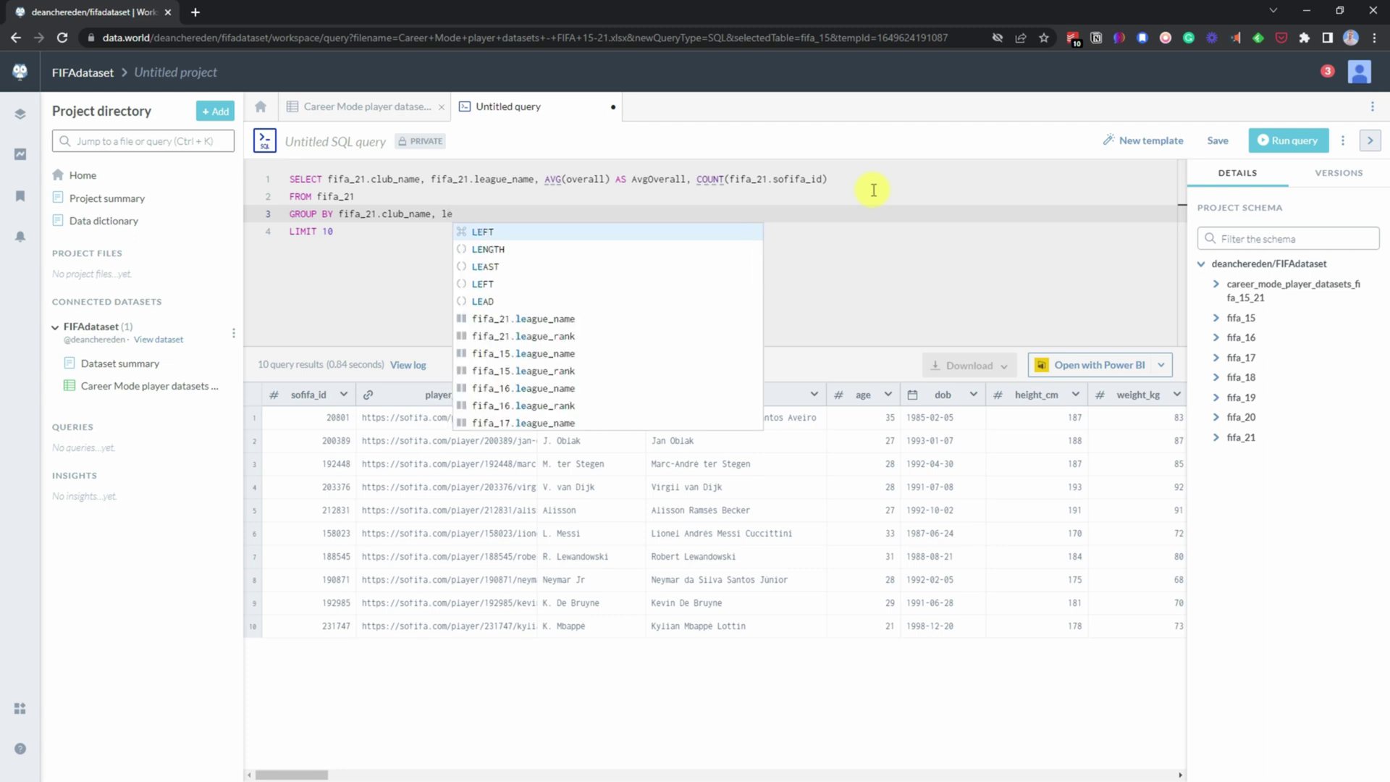
pyautogui.press('Down')
pyautogui.press('Down')
pyautogui.press('Down')
pyautogui.press('Down')
pyautogui.press('Down')
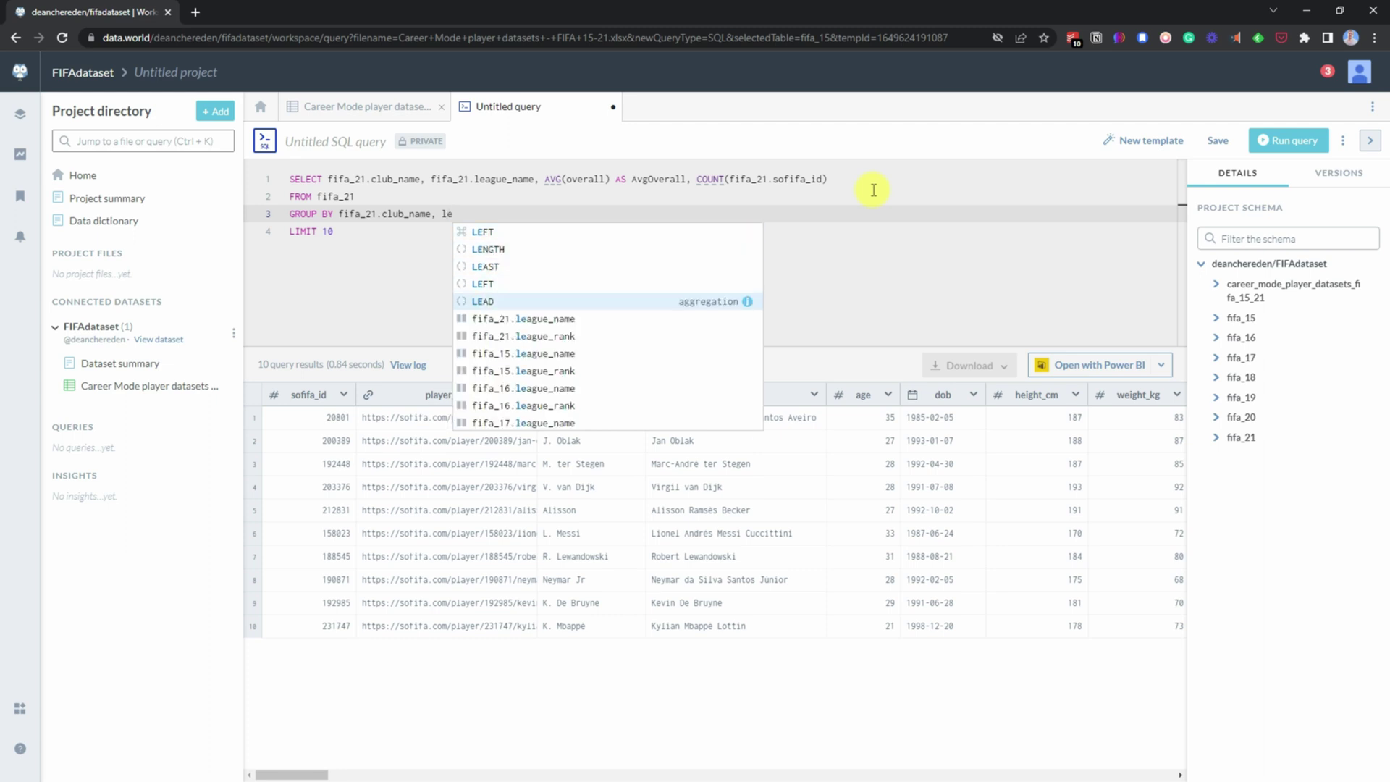
pyautogui.press('Return')
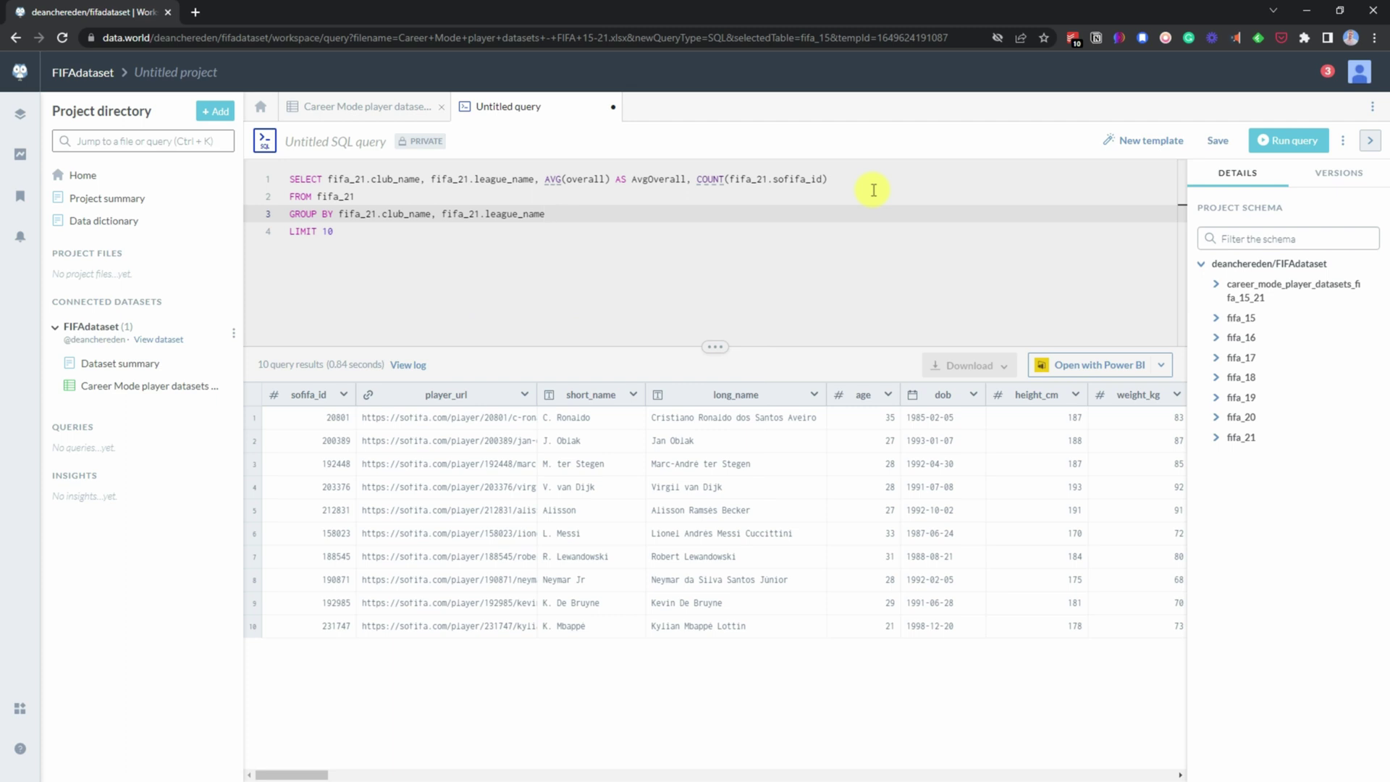
# Add 'ORDER BY AvgOverall DESC' on its own line and select the whole query.
pyautogui.press('Return')
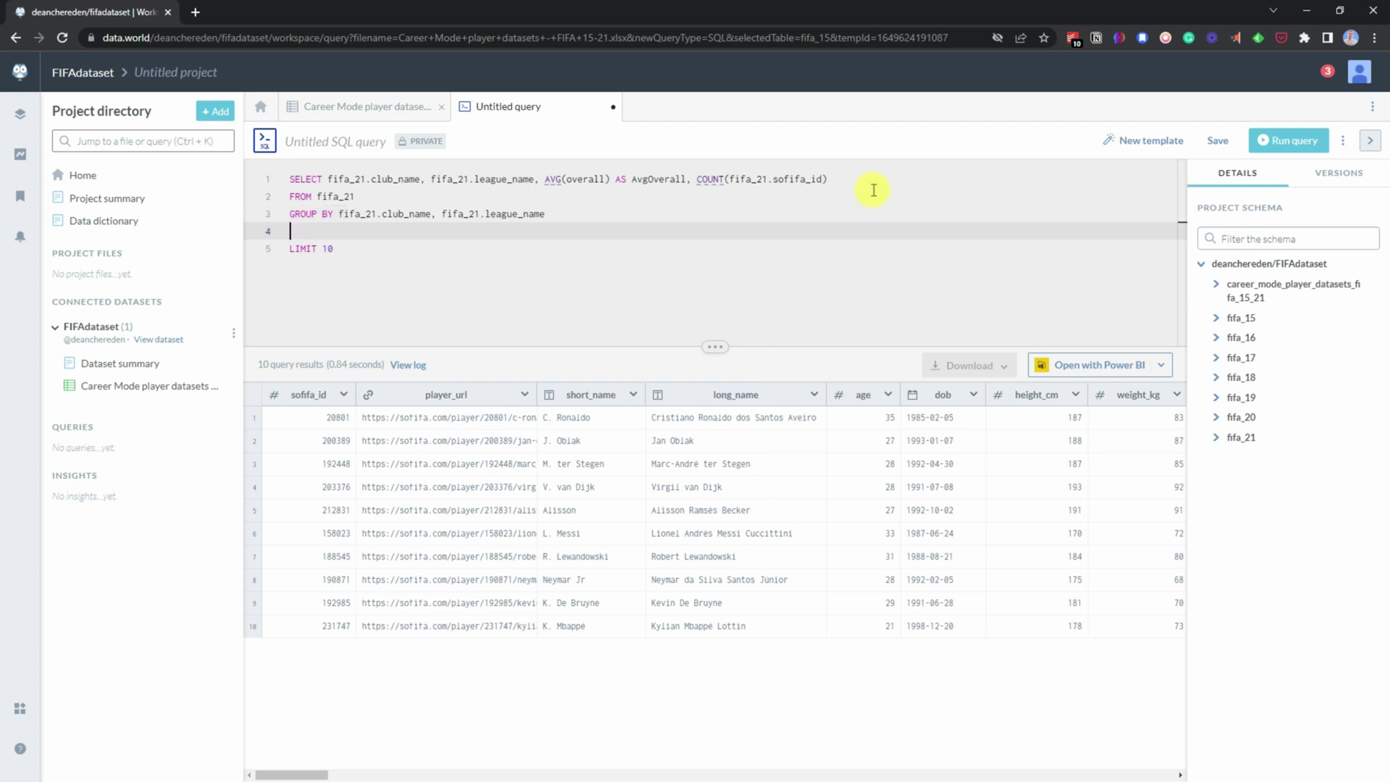
pyautogui.write('ORDER BY Avg')
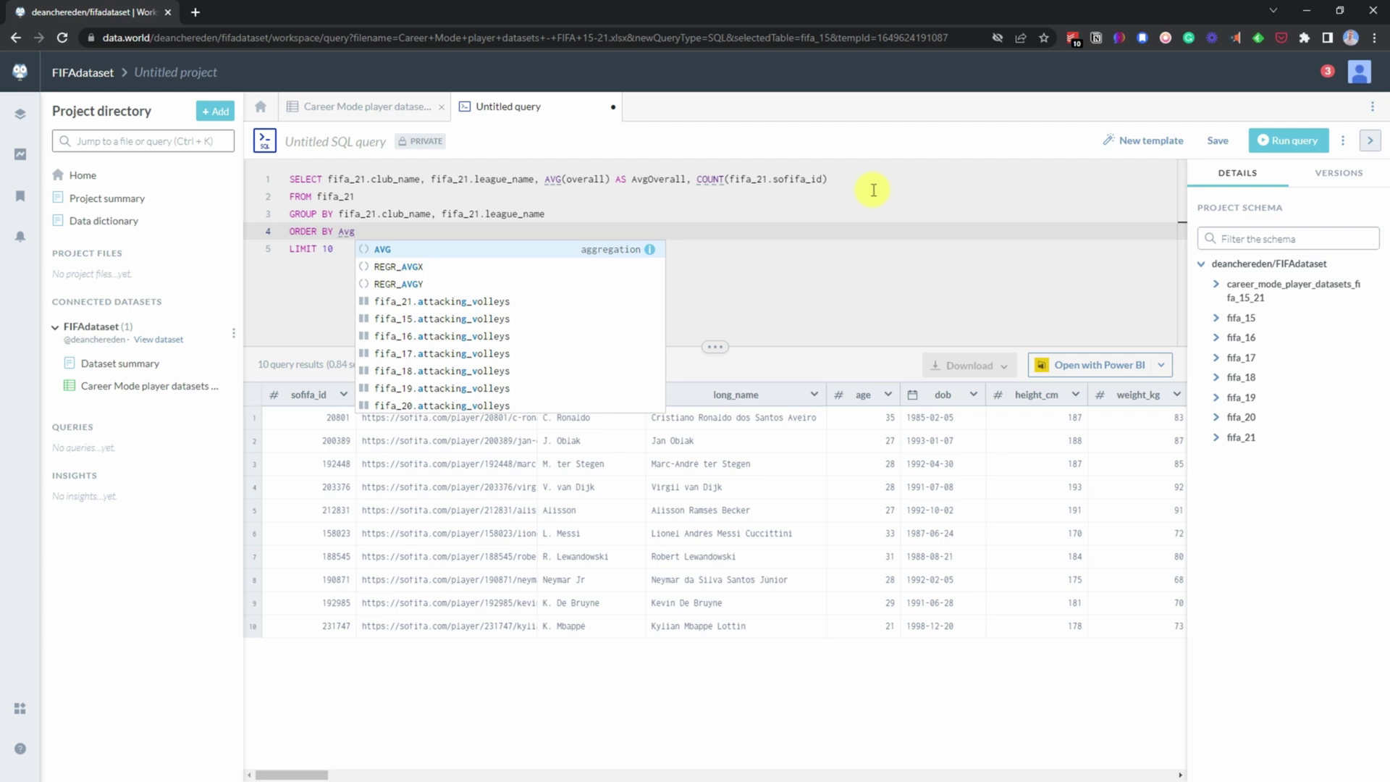
pyautogui.write('O')
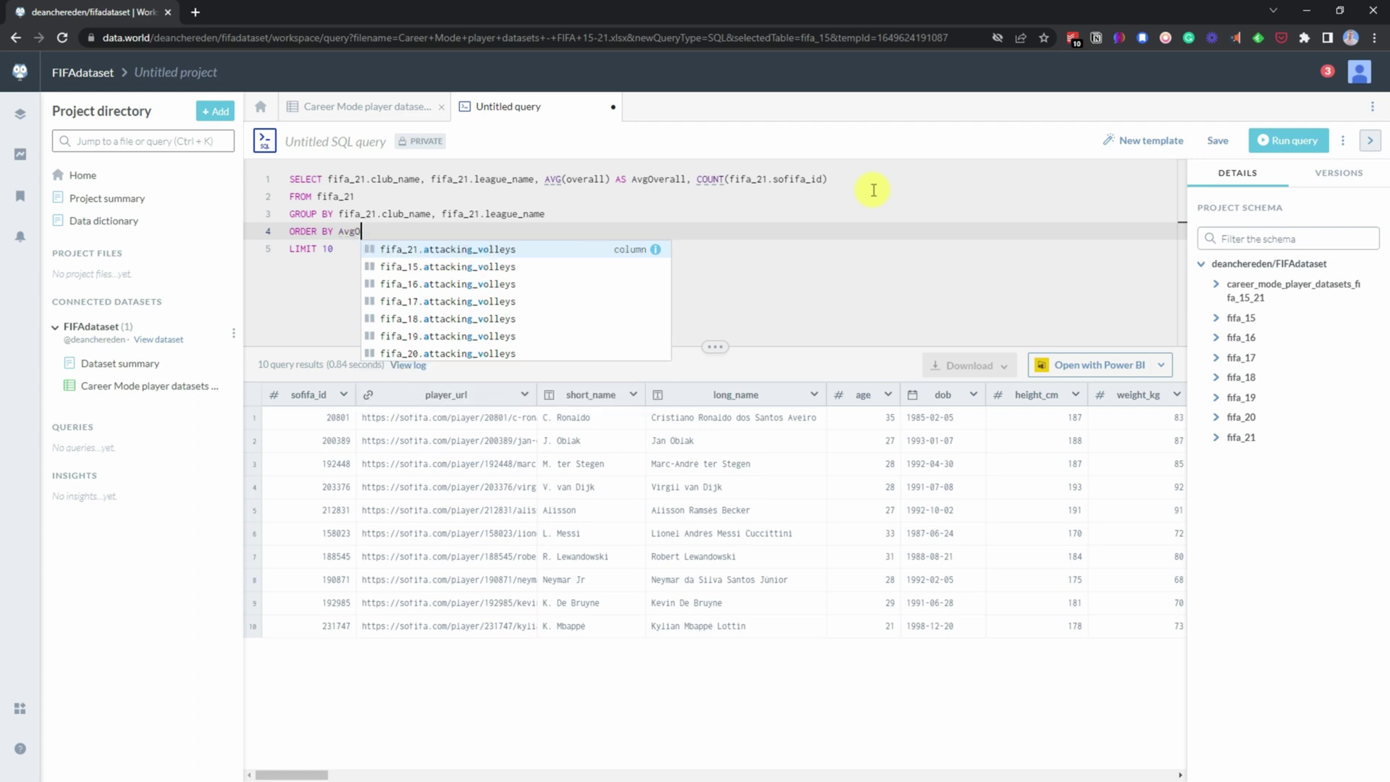
pyautogui.write('verall')
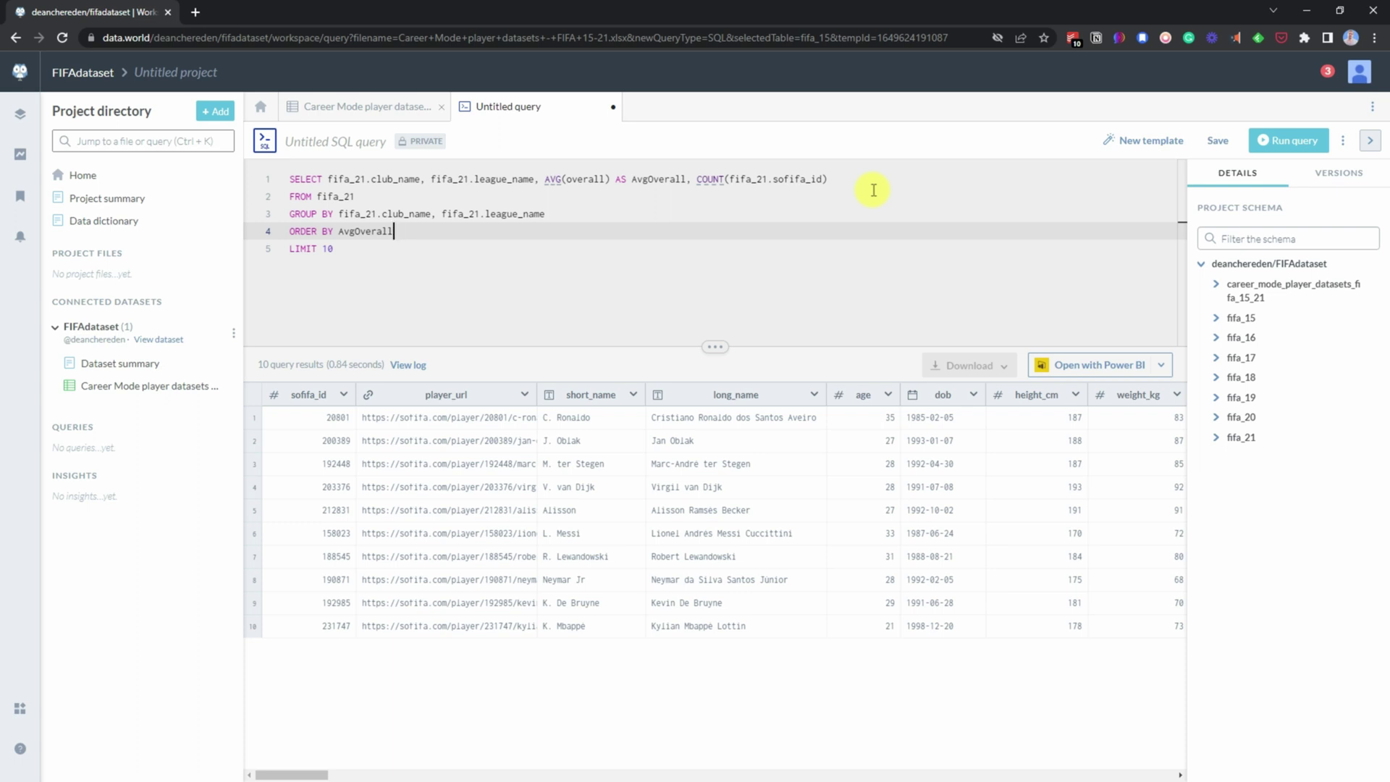
pyautogui.write(' DESC')
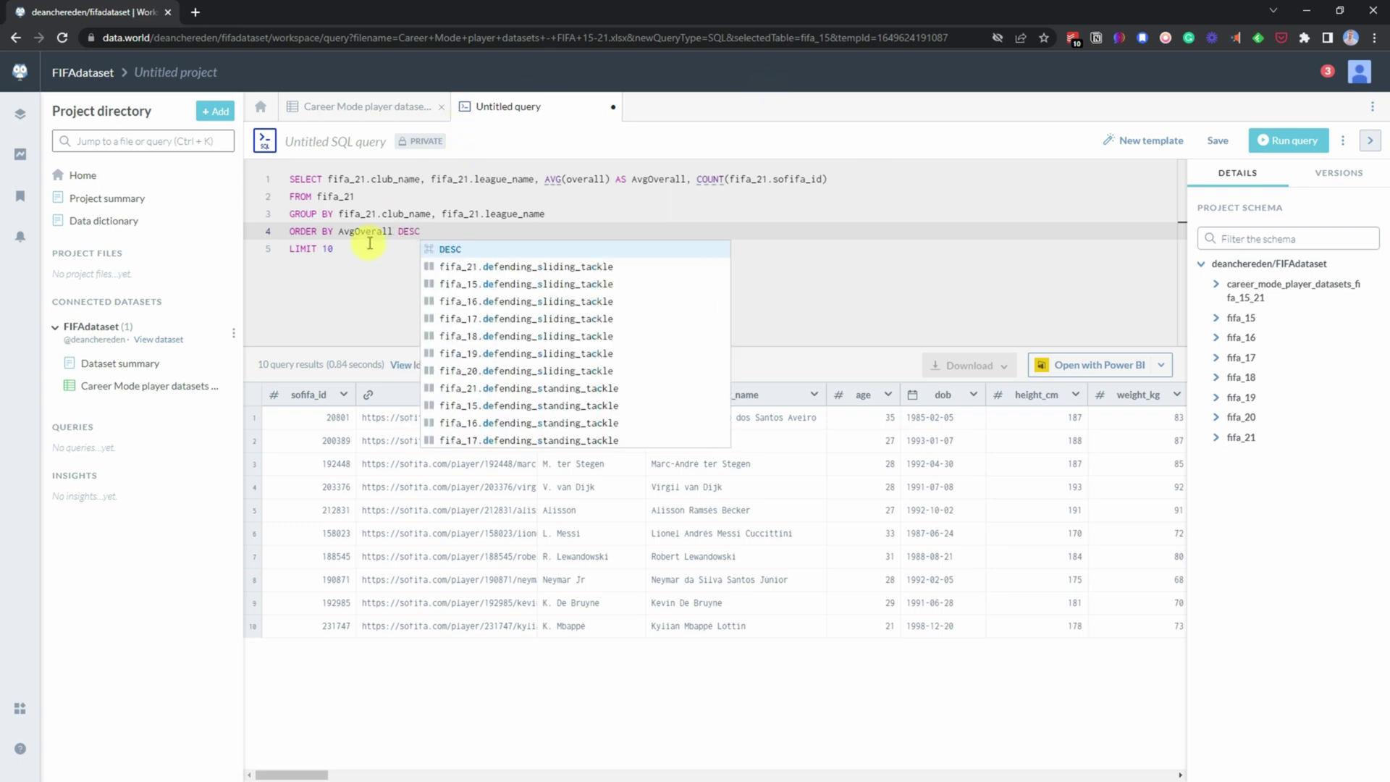
pyautogui.moveTo(341, 248); pyautogui.dragTo(255, 179)
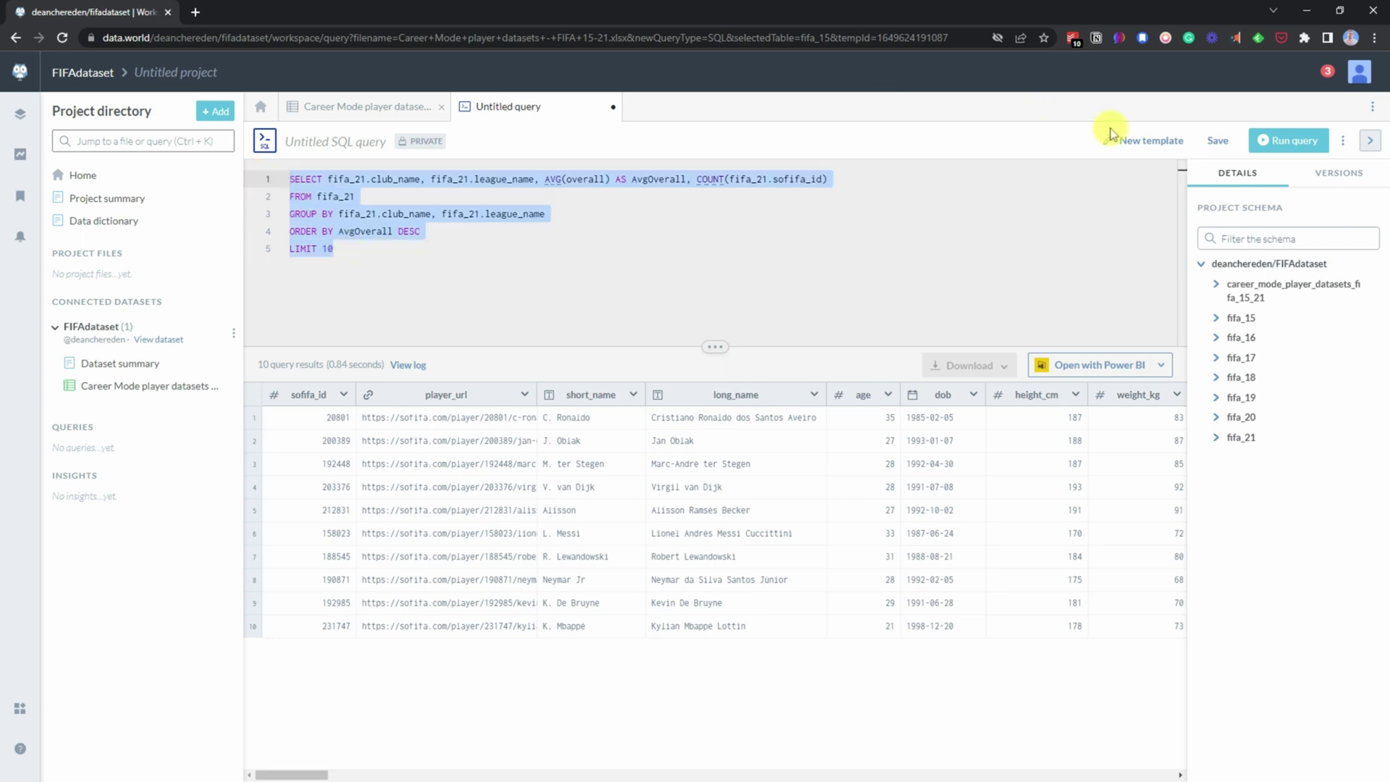
# Run the sorted query, returning 10 clubs led by FC Bayern Munchen at 81.0455 with 22 players.
pyautogui.click(1272, 139)
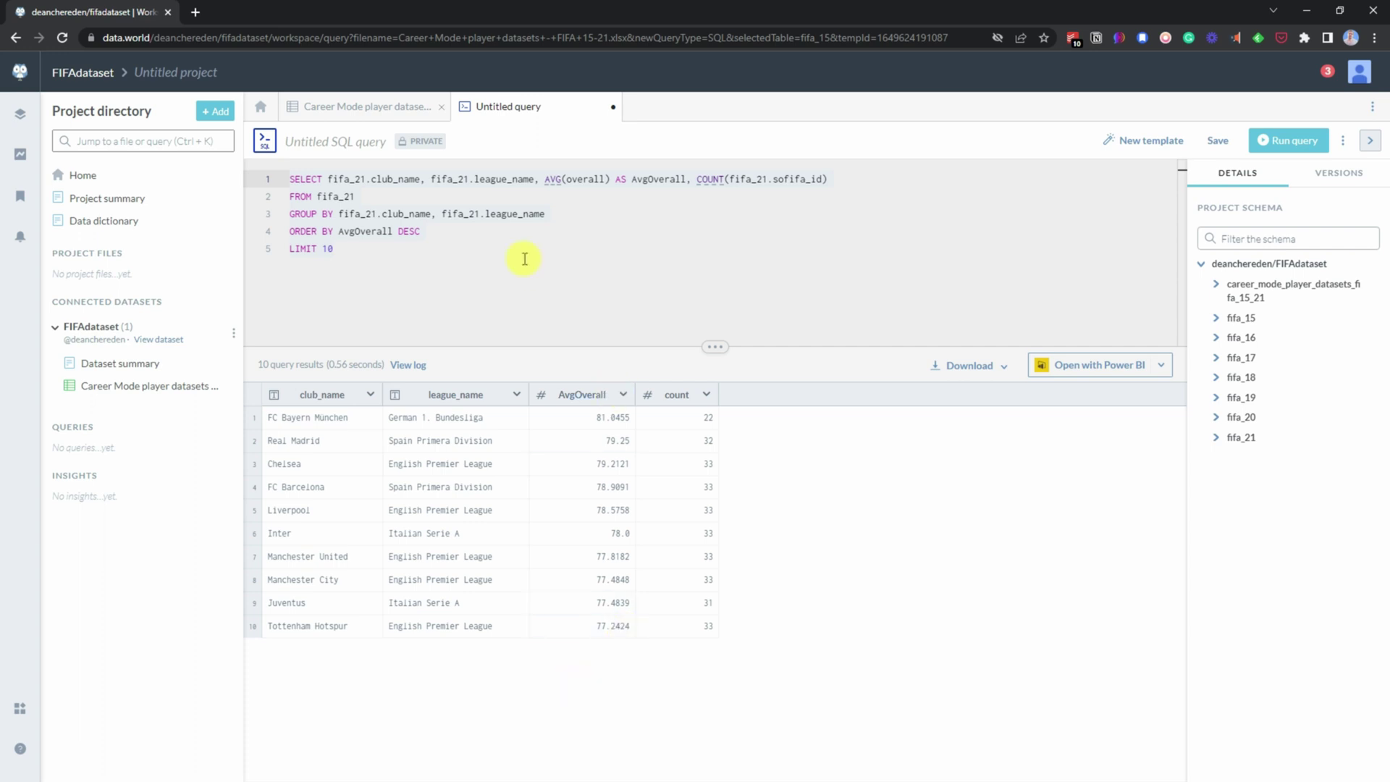
# Wrap AVG(overall) in ROUND() on line 1 and rerun for whole-number club averages.
pyautogui.click(548, 178)
pyautogui.moveTo(549, 179)
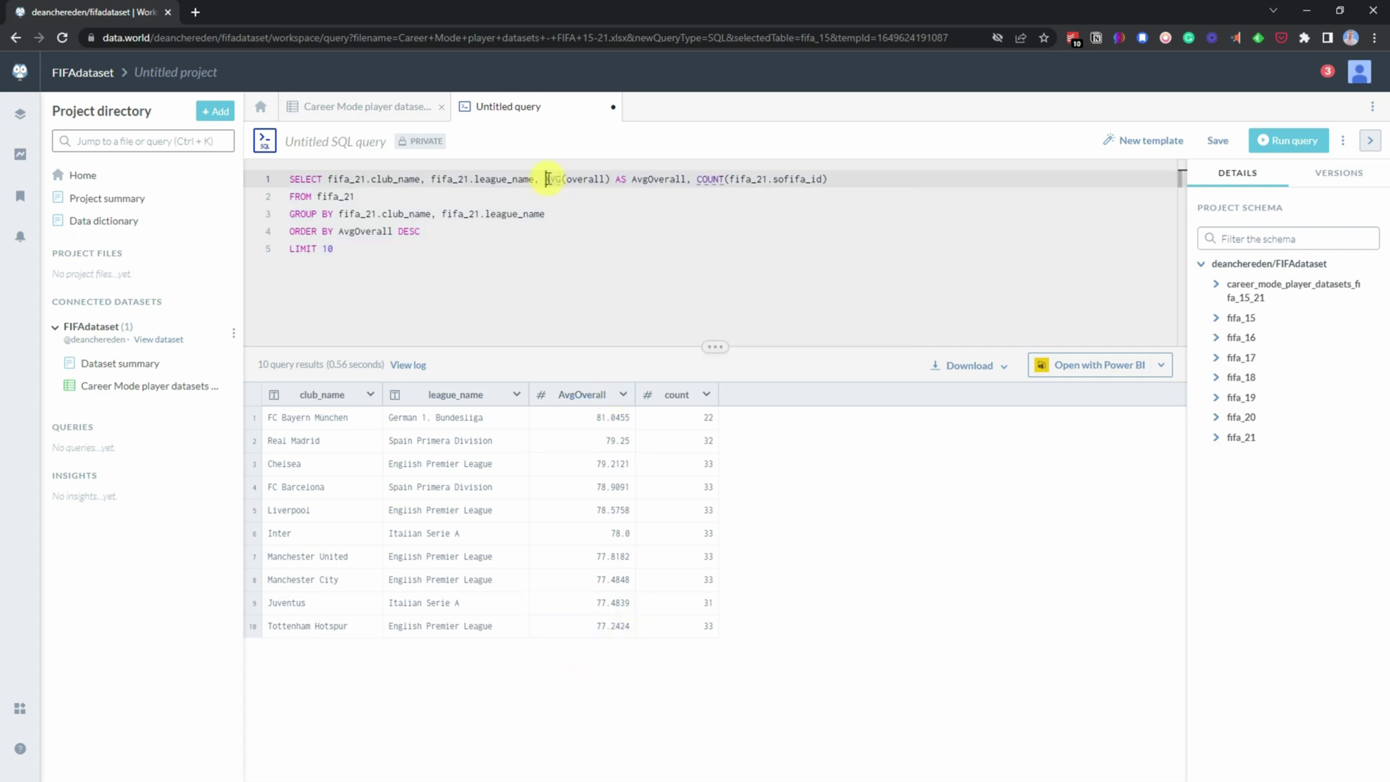
pyautogui.write('RO')
pyautogui.press('BackSpace')
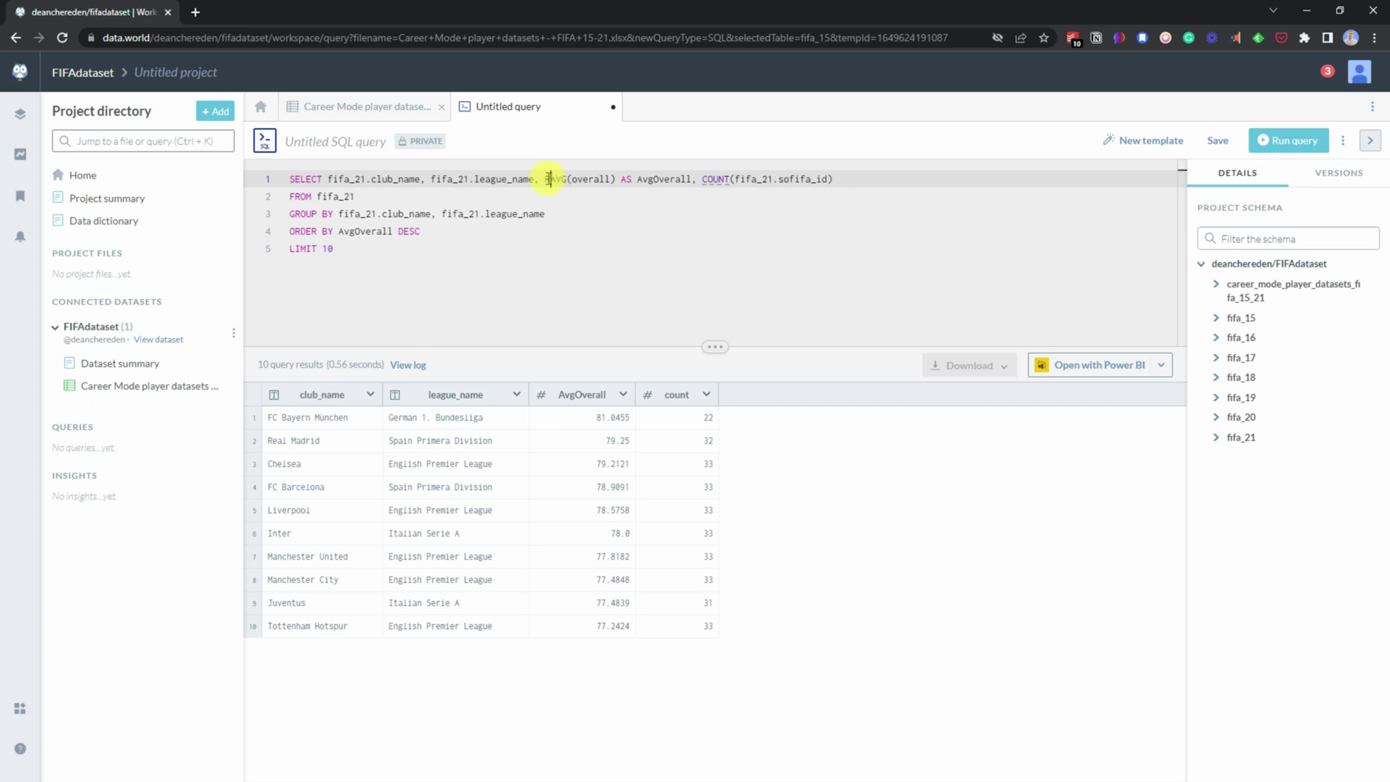
pyautogui.write('OUND')
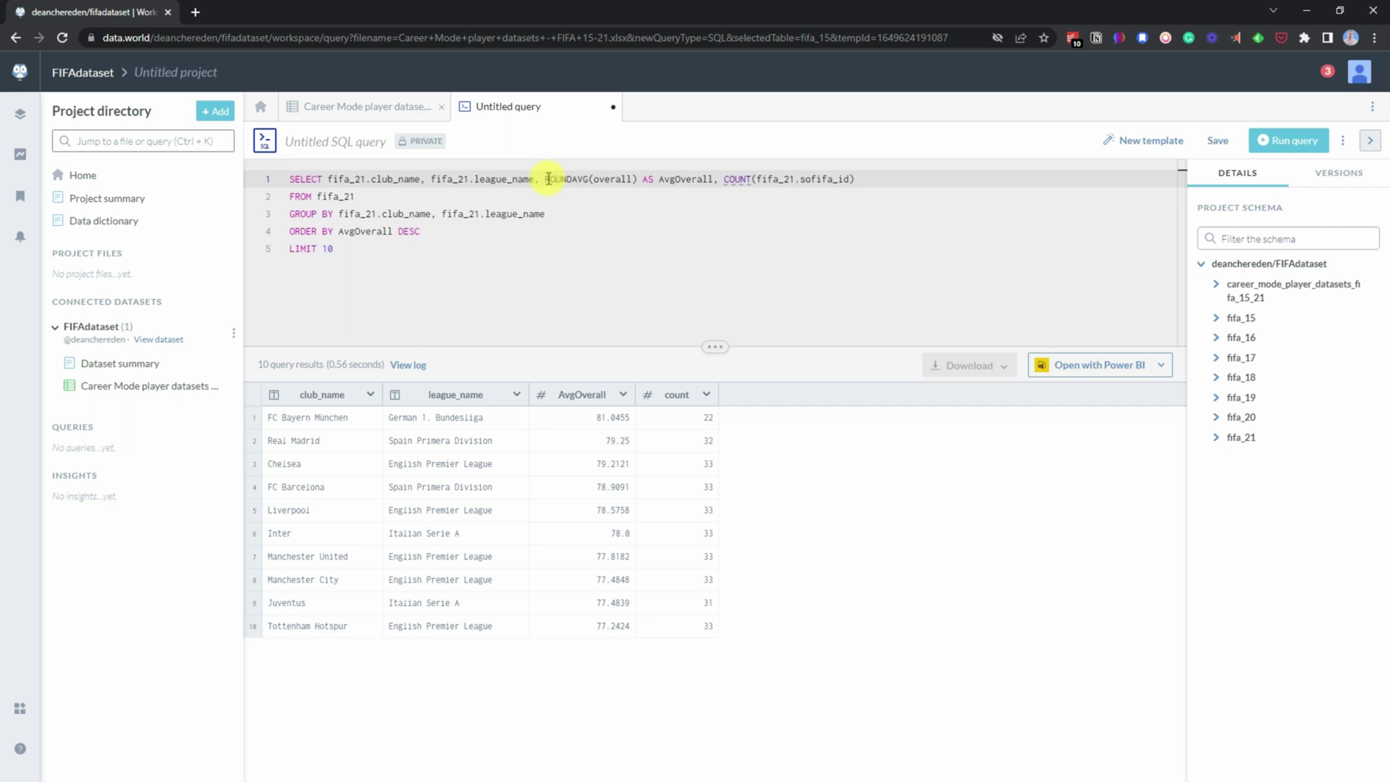
pyautogui.write('(')
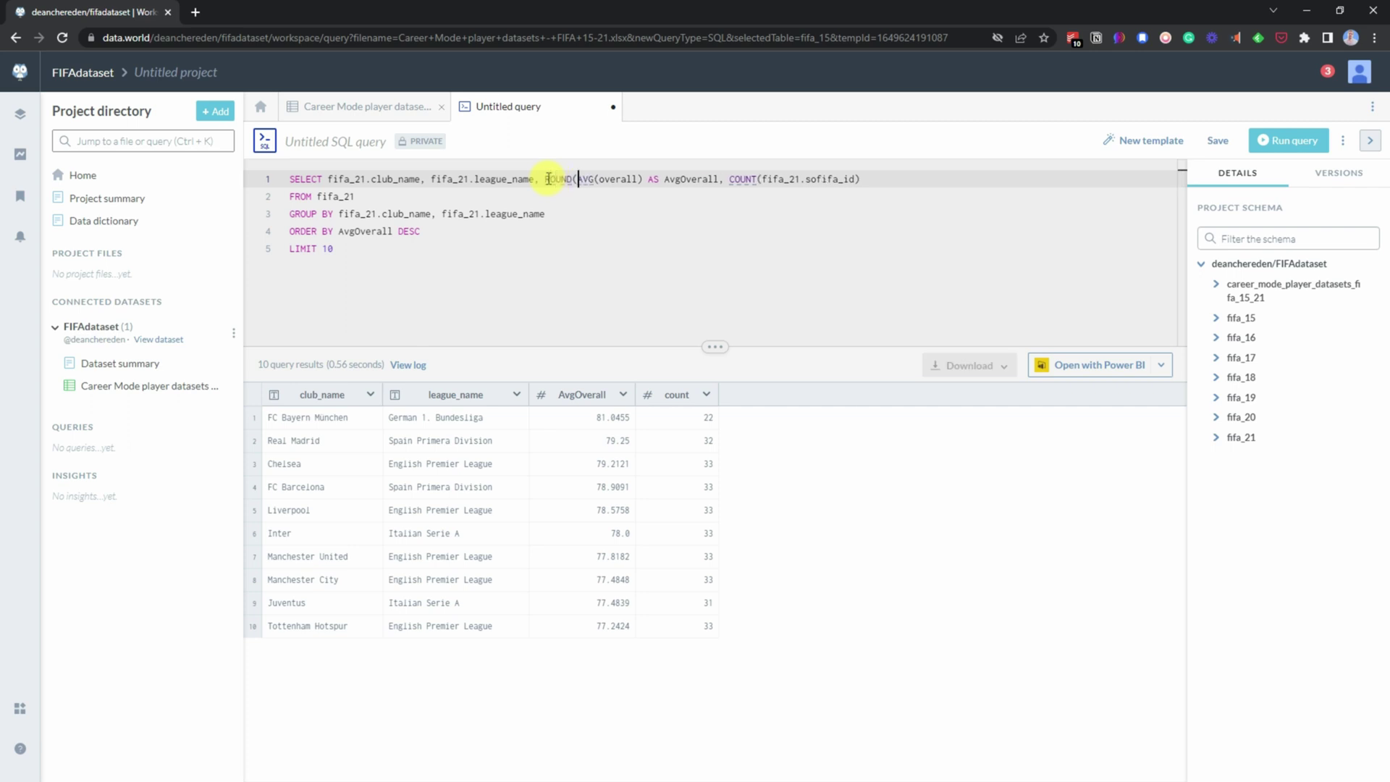
pyautogui.click(642, 181)
pyautogui.write(')')
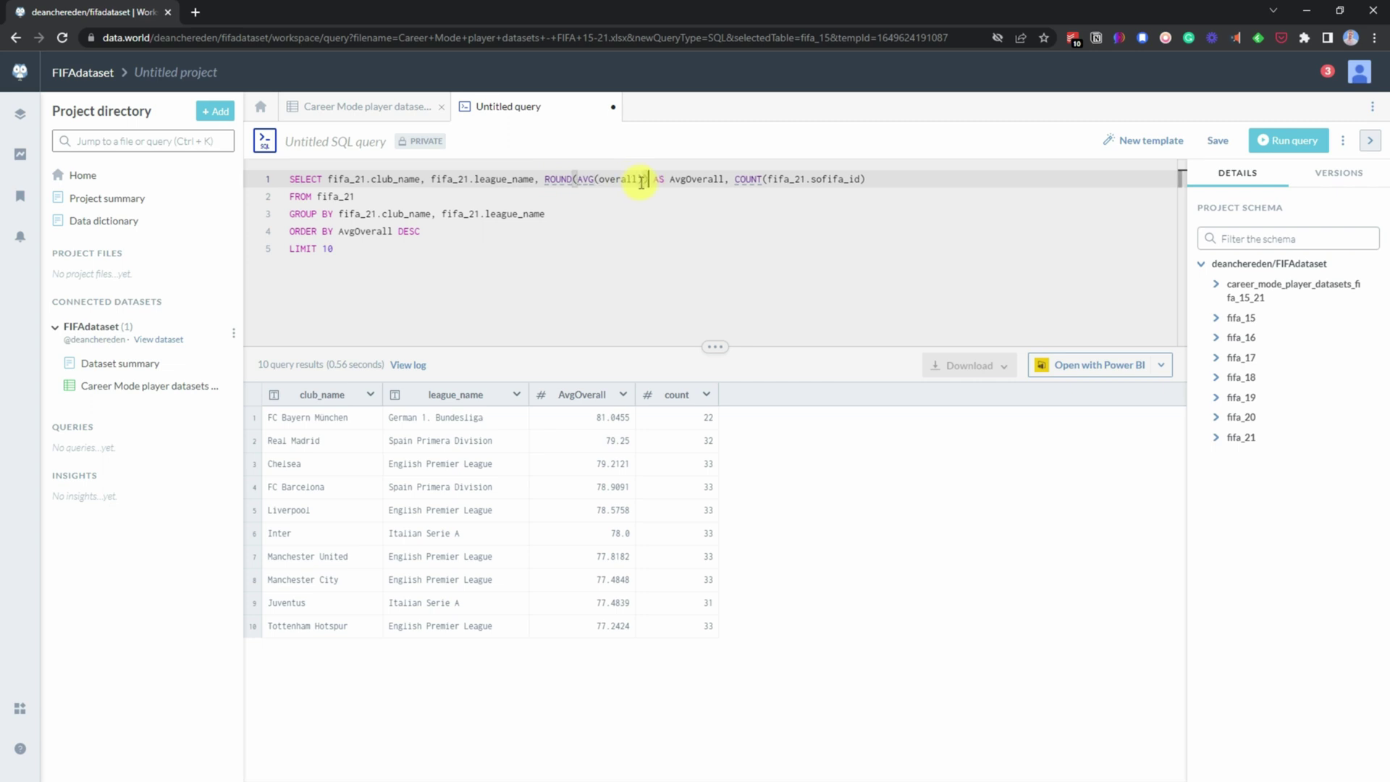
pyautogui.click(1308, 139)
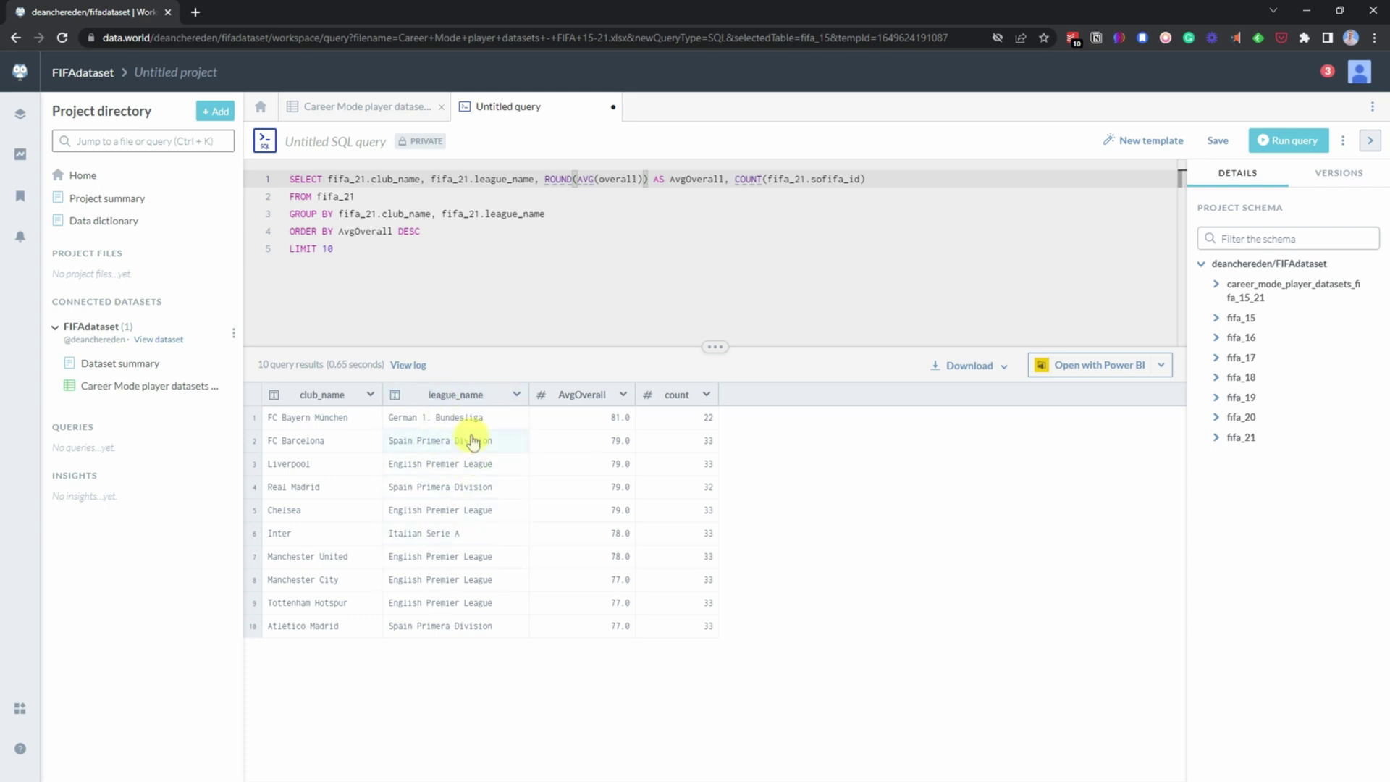
# Remove fifa_21.club_name from GROUP BY and rerun so results group by league_name only.
pyautogui.click(441, 213)
pyautogui.moveTo(442, 212); pyautogui.dragTo(338, 213)
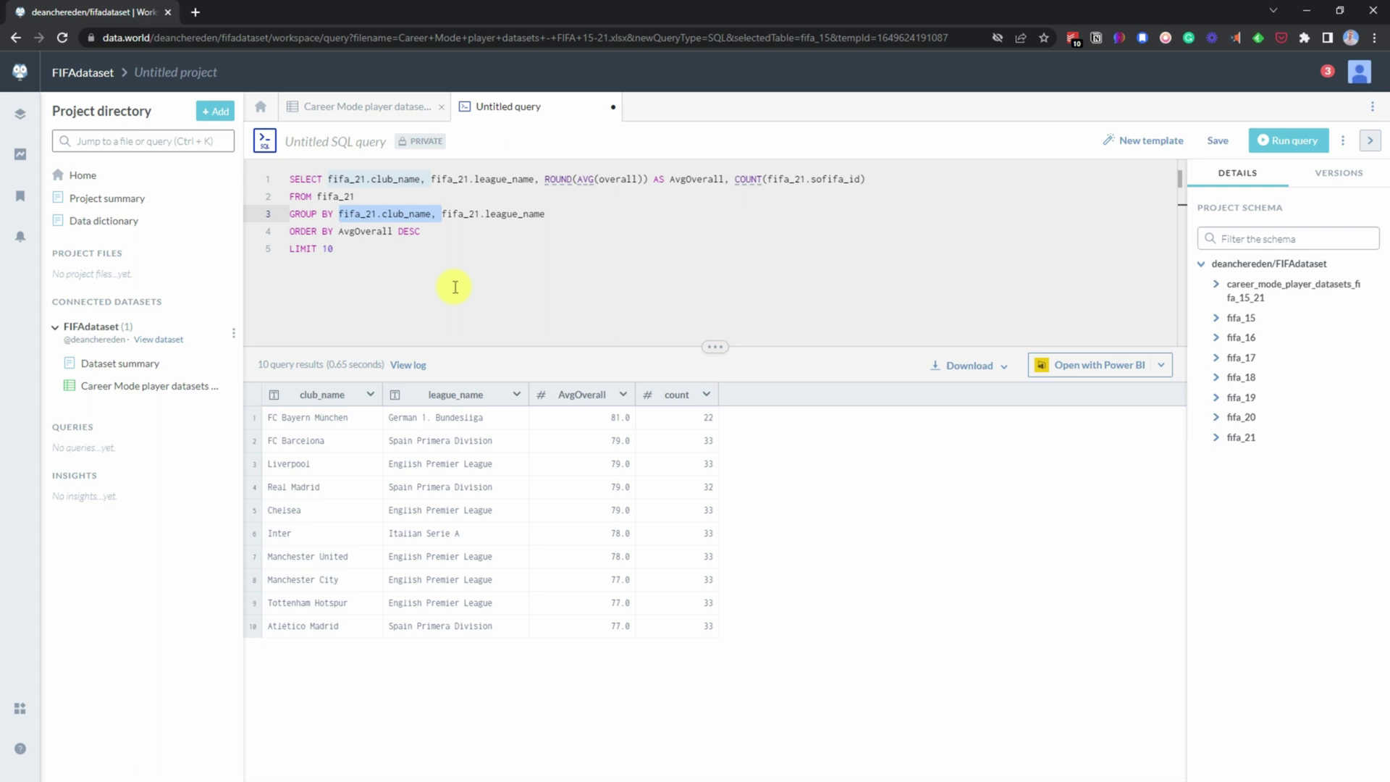
pyautogui.press('BackSpace')
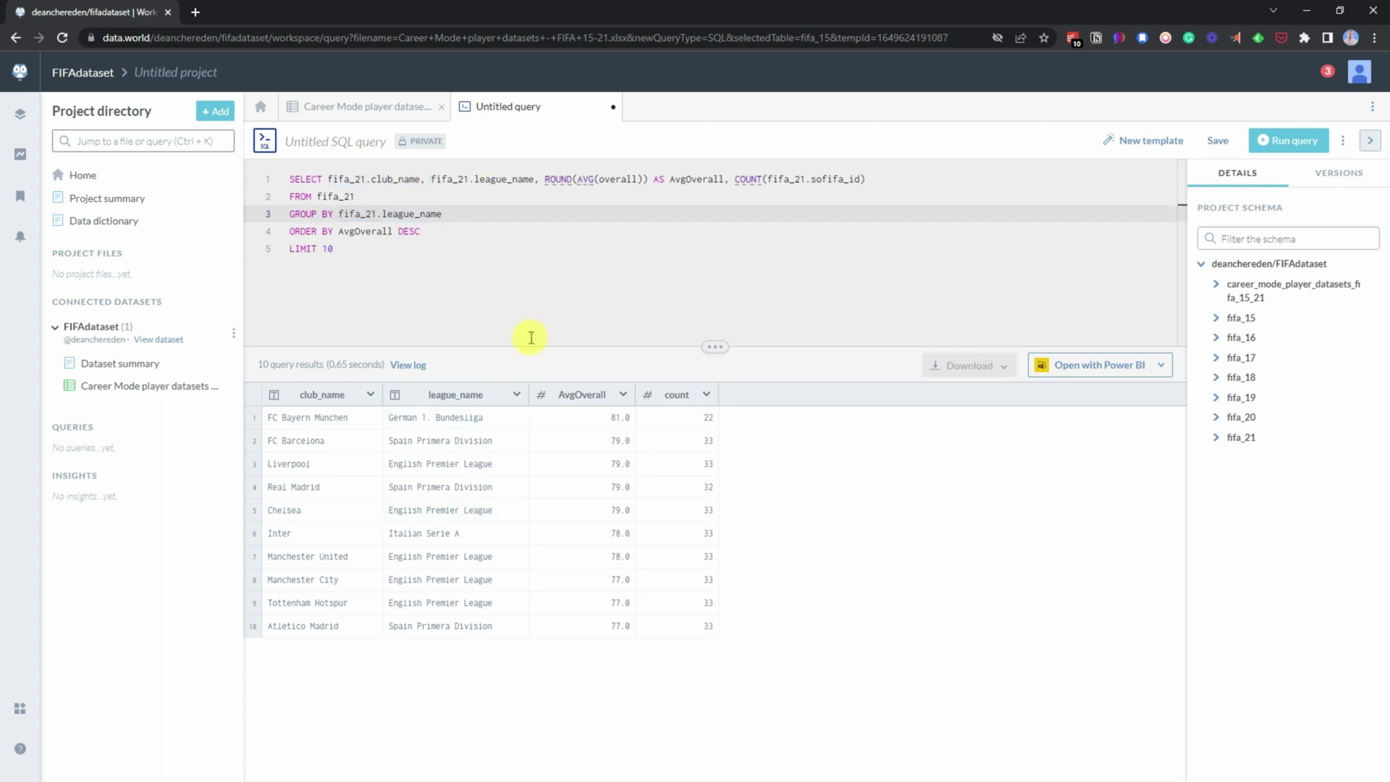
pyautogui.click(1315, 149)
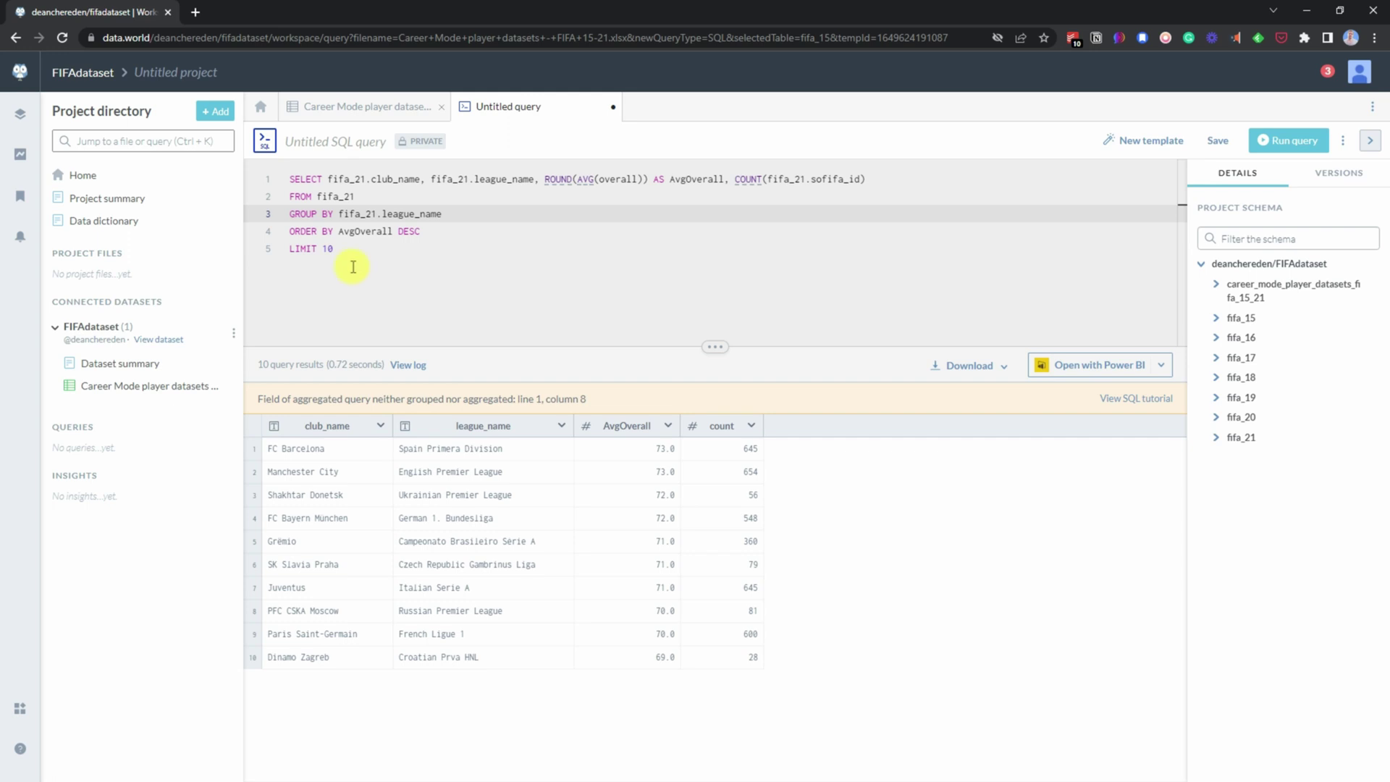
pyautogui.click(335, 248)
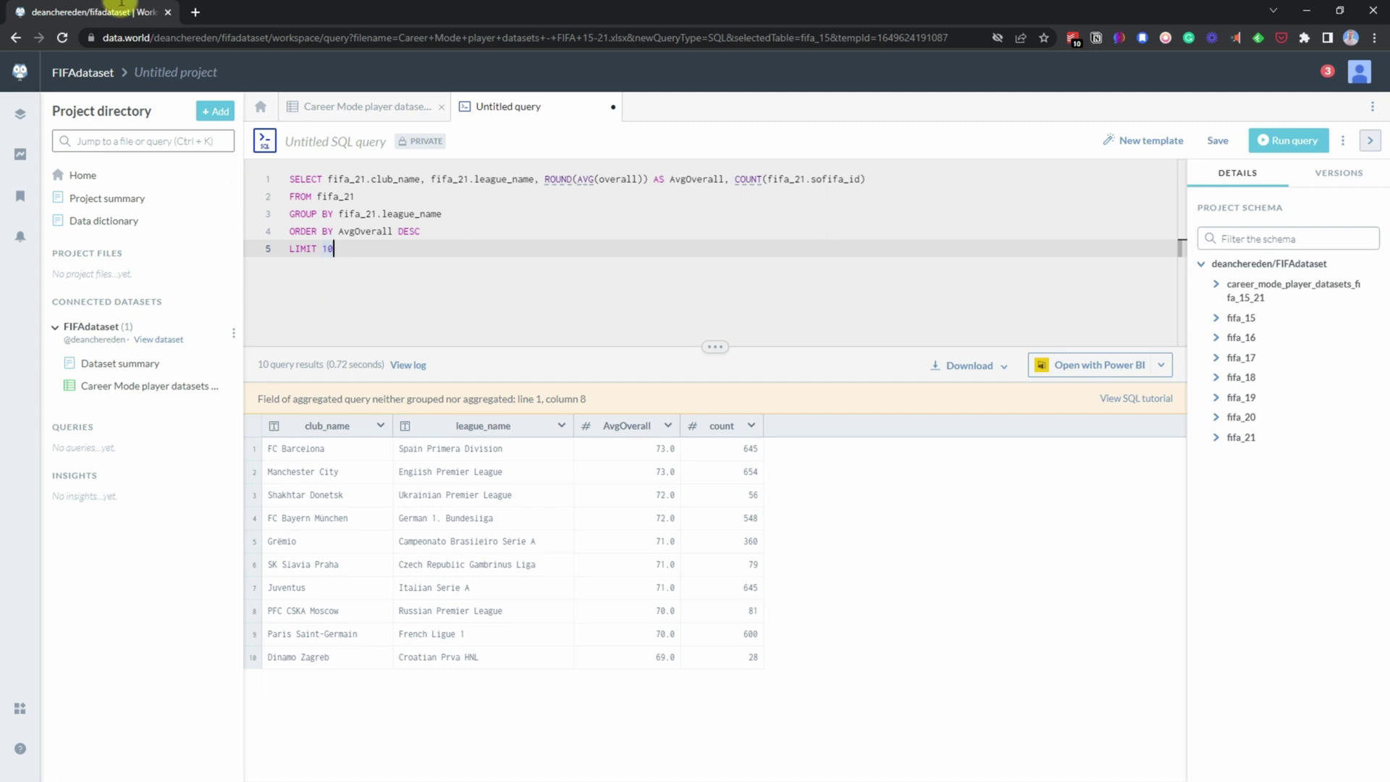
# From the data.world home page, search the site for 'job'.
pyautogui.click(16, 78)
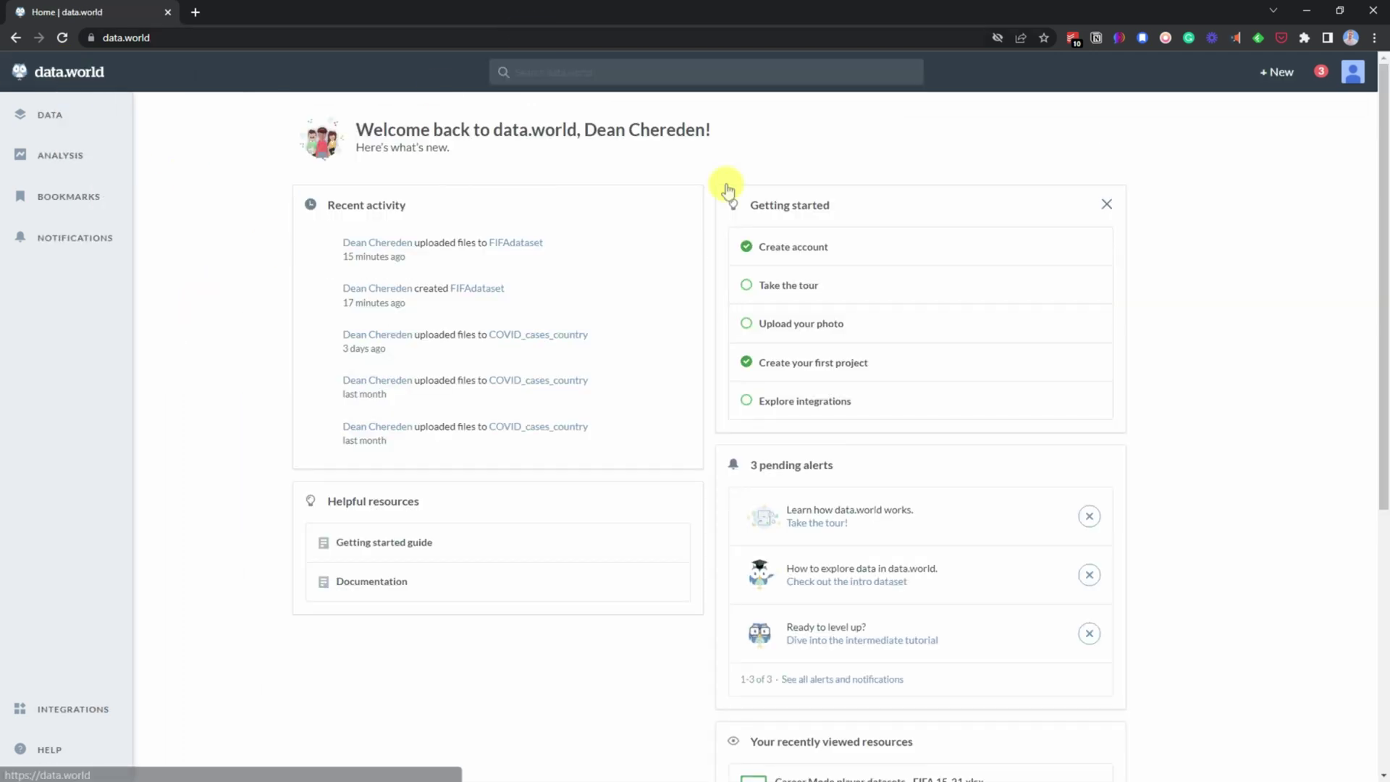
pyautogui.click(627, 72)
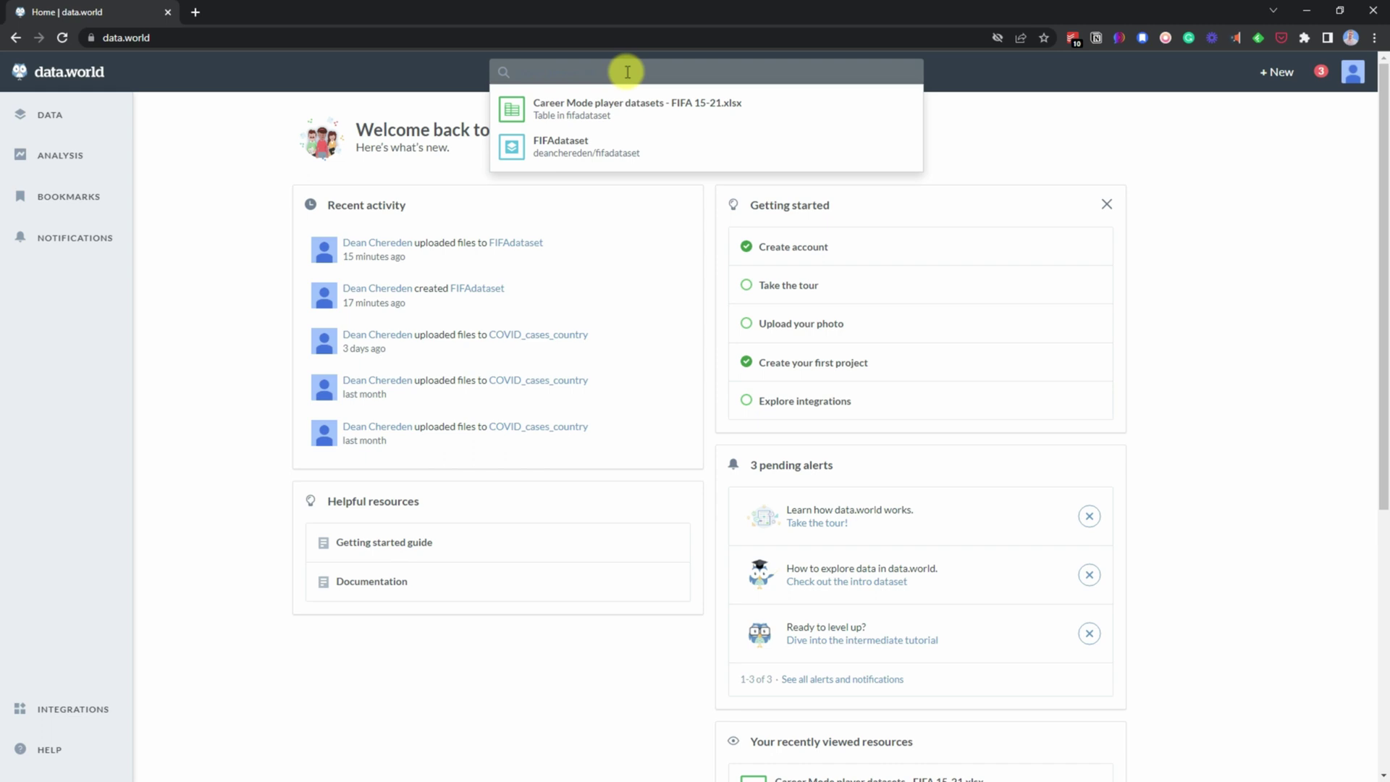
pyautogui.write('job')
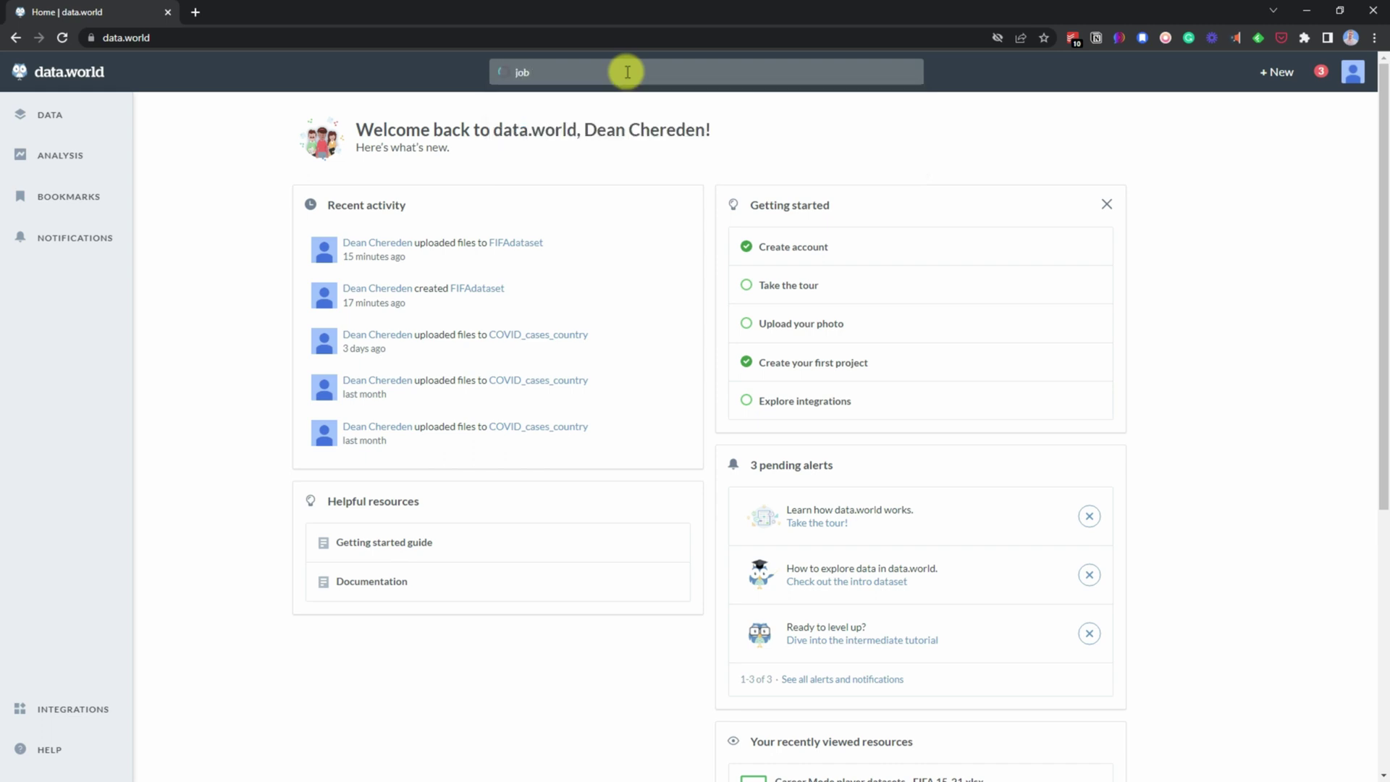
pyautogui.press('Return')
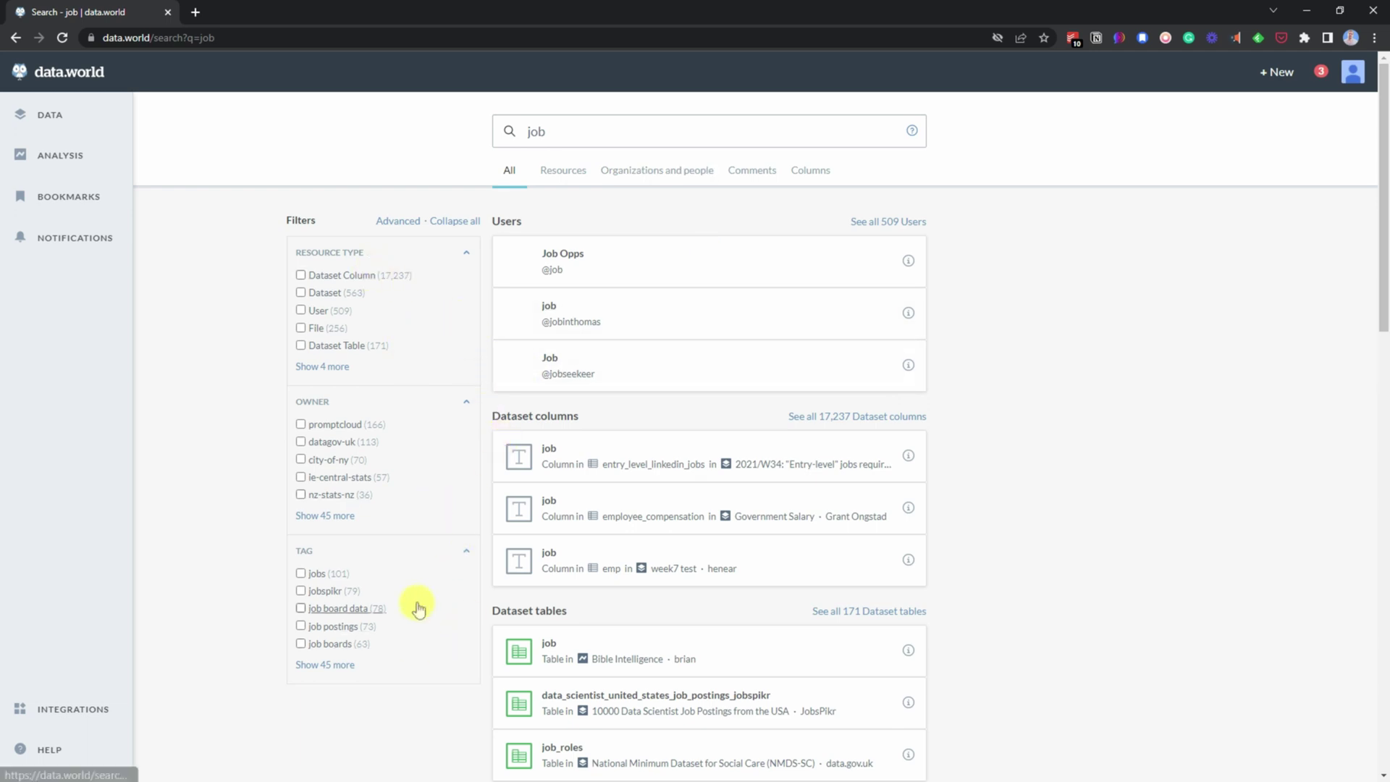
# Filter the results to datasets tagged 'job board data' and browse the detailed list.
pyautogui.click(325, 296)
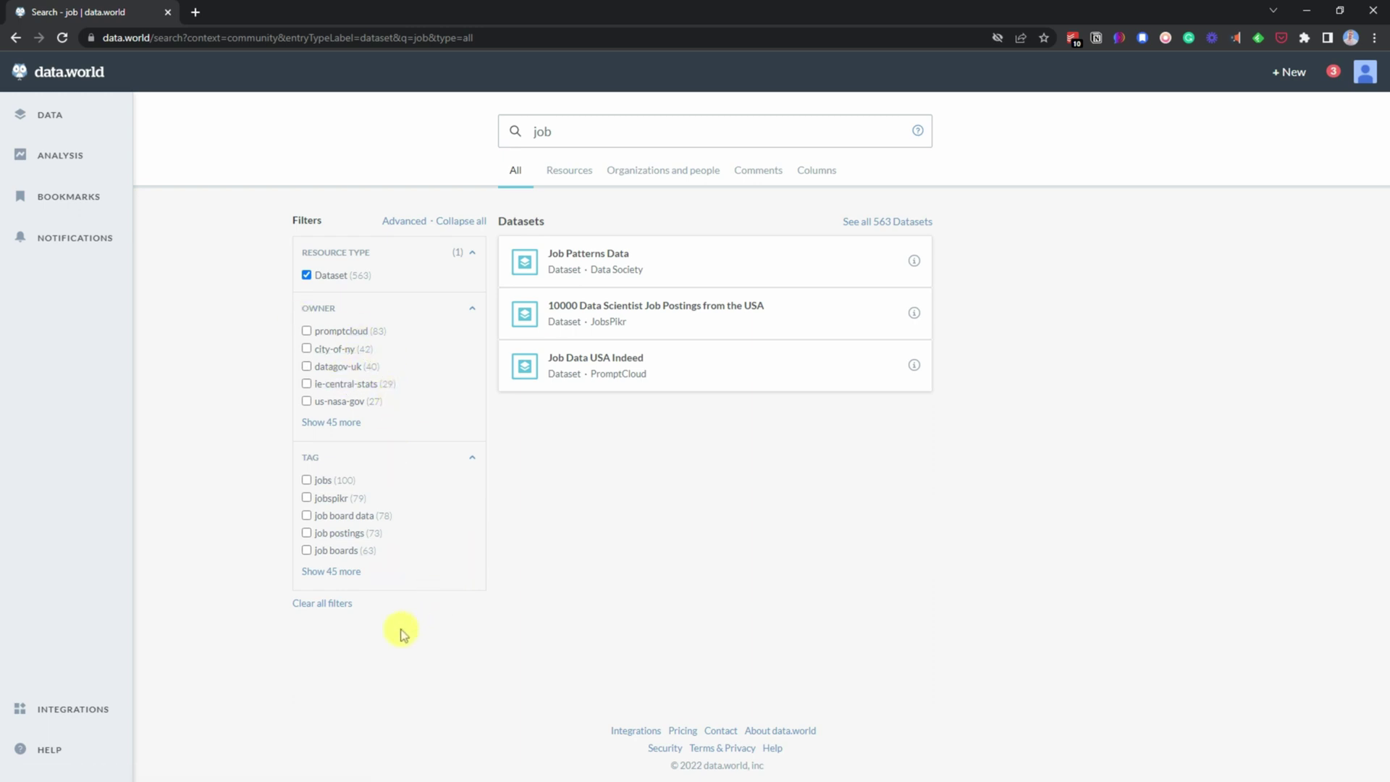
pyautogui.click(307, 516)
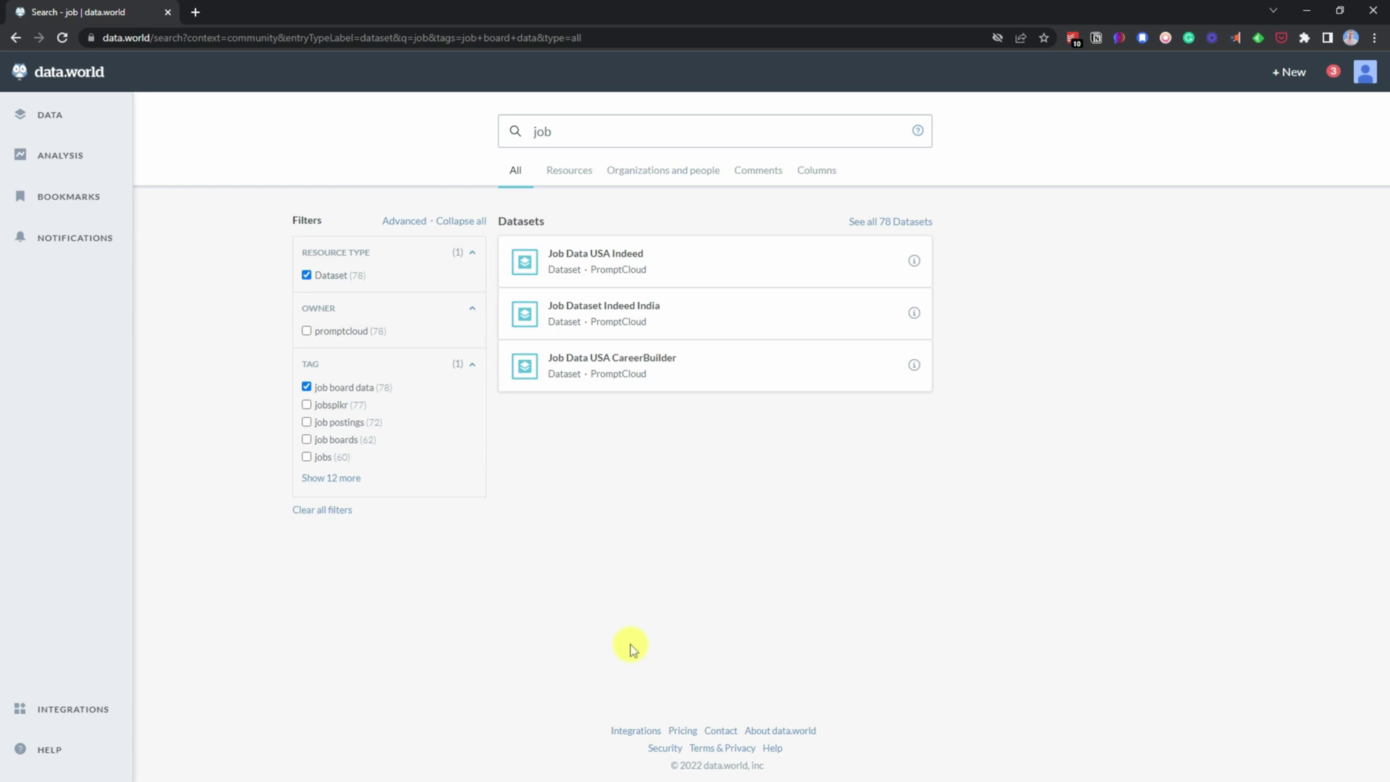
pyautogui.click(572, 174)
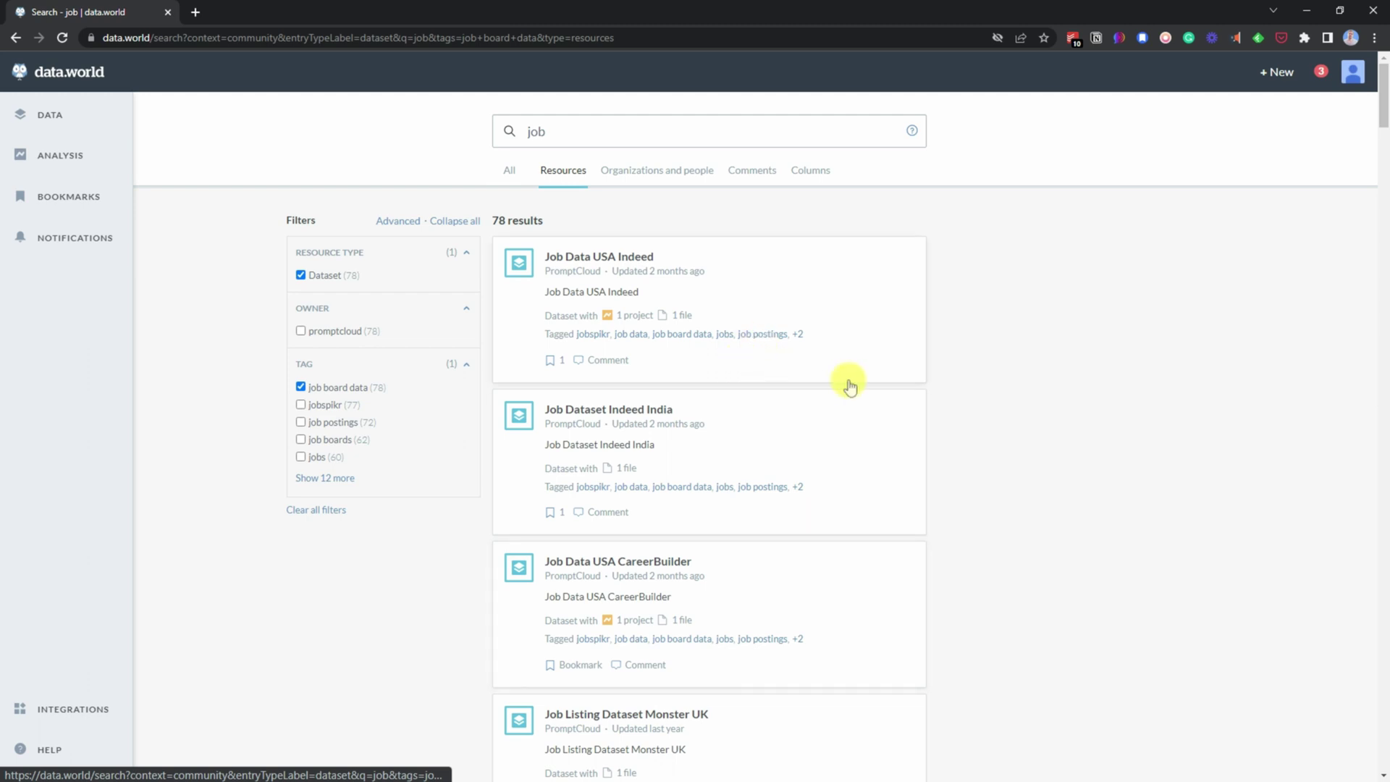
pyautogui.scroll(-5, 850, 387)
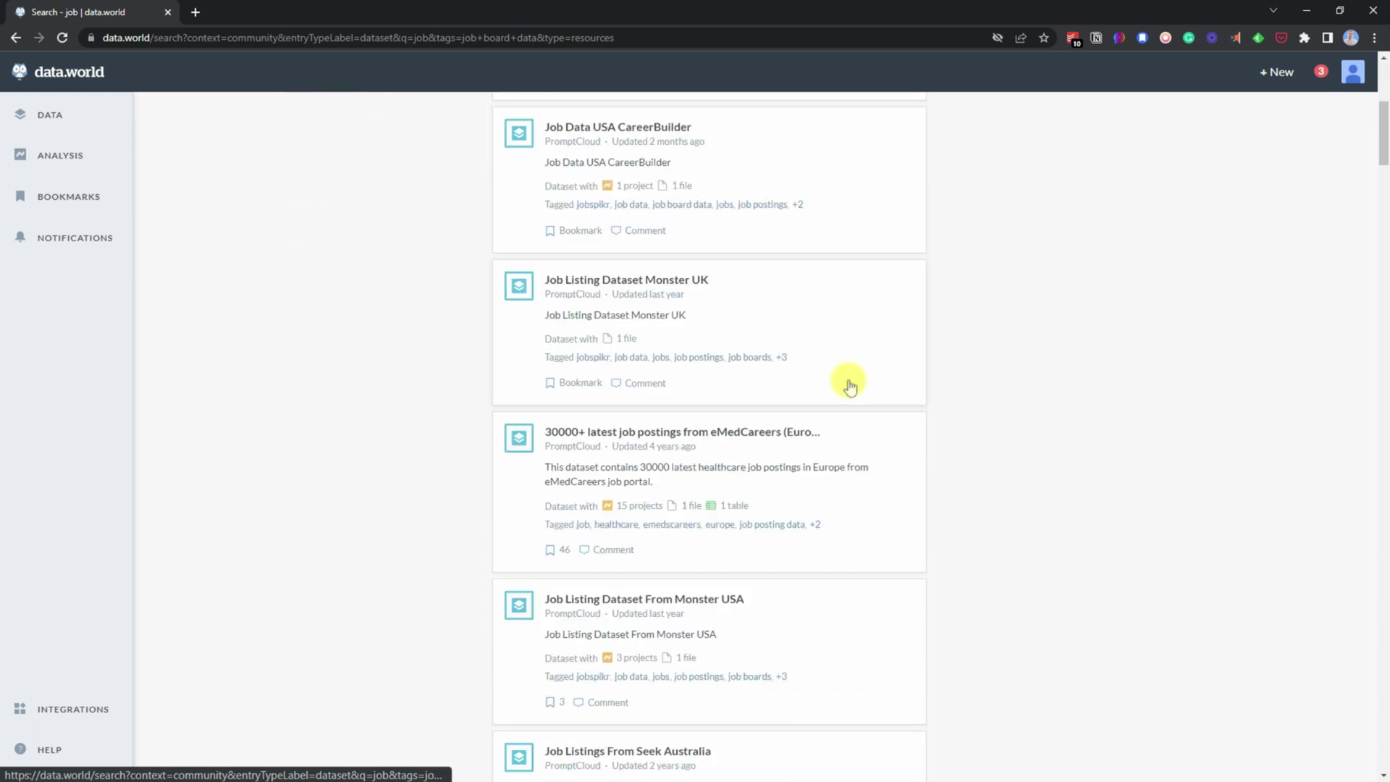
pyautogui.scroll(-1, 849, 383)
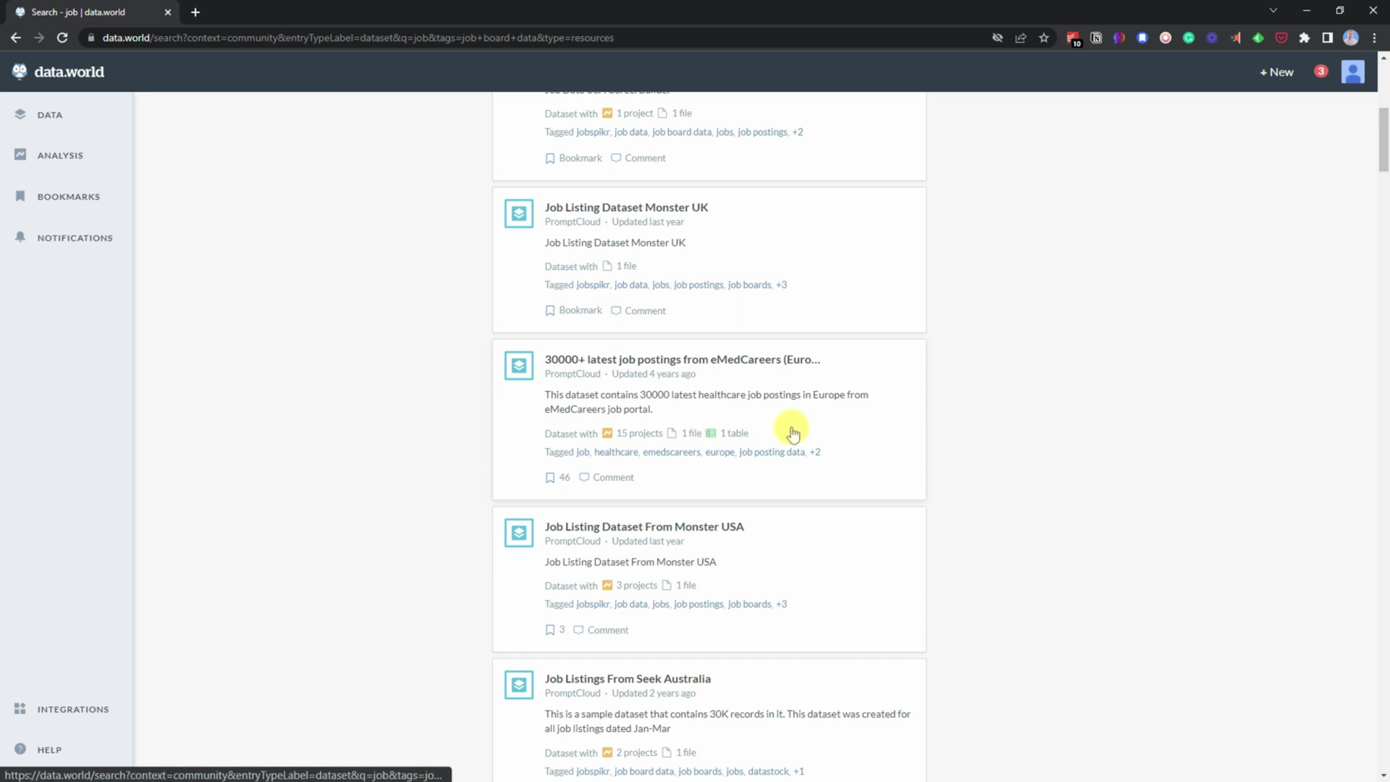
pyautogui.scroll(-1, 804, 432)
pyautogui.scroll(-8, 815, 433)
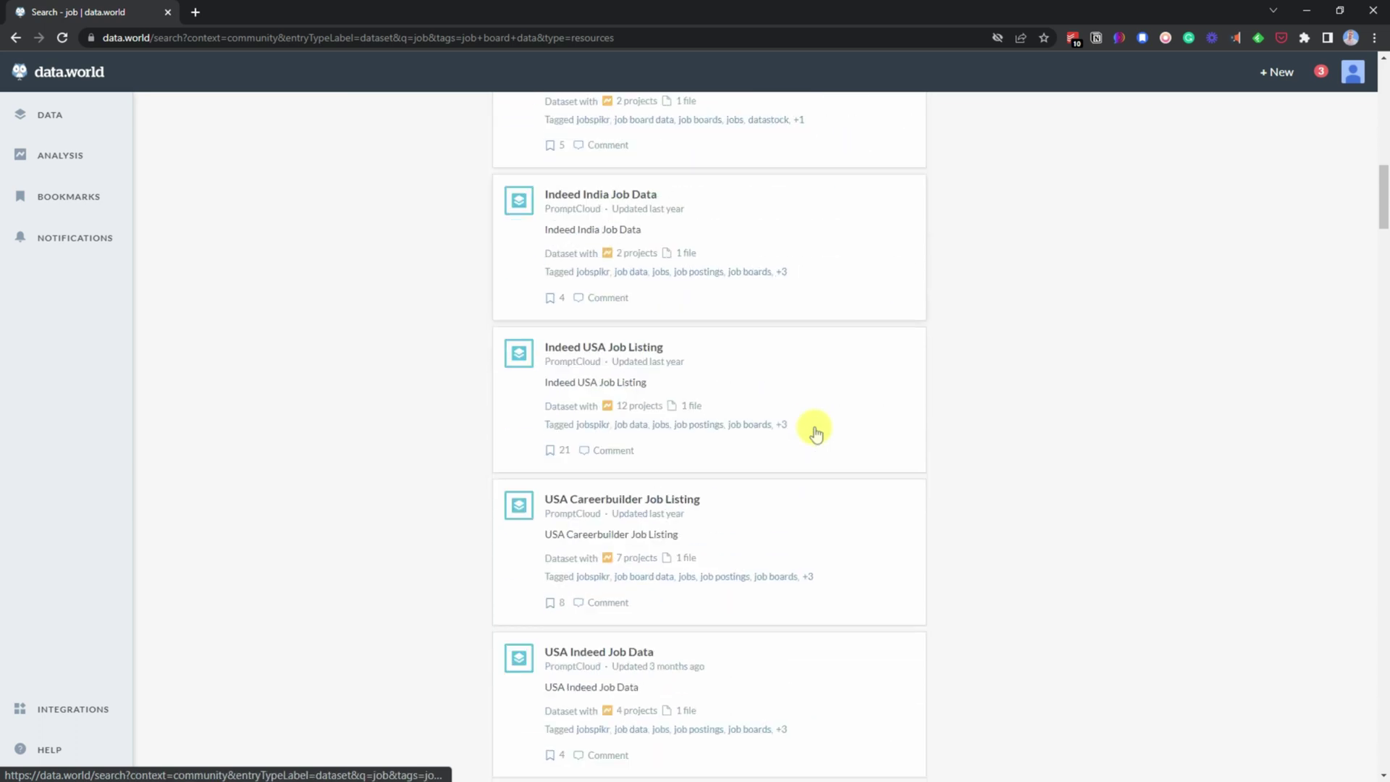
pyautogui.scroll(-8, 816, 433)
pyautogui.scroll(15, 818, 432)
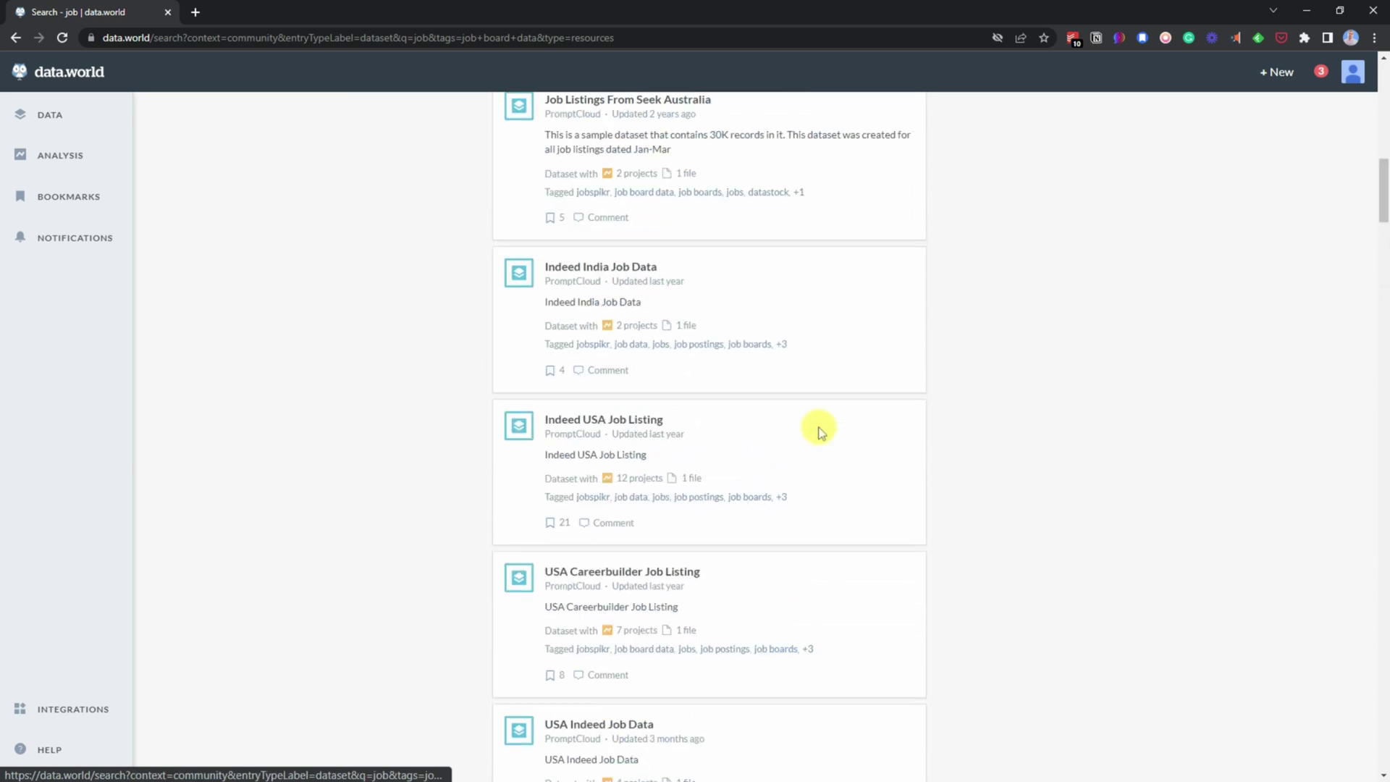
pyautogui.scroll(2, 819, 429)
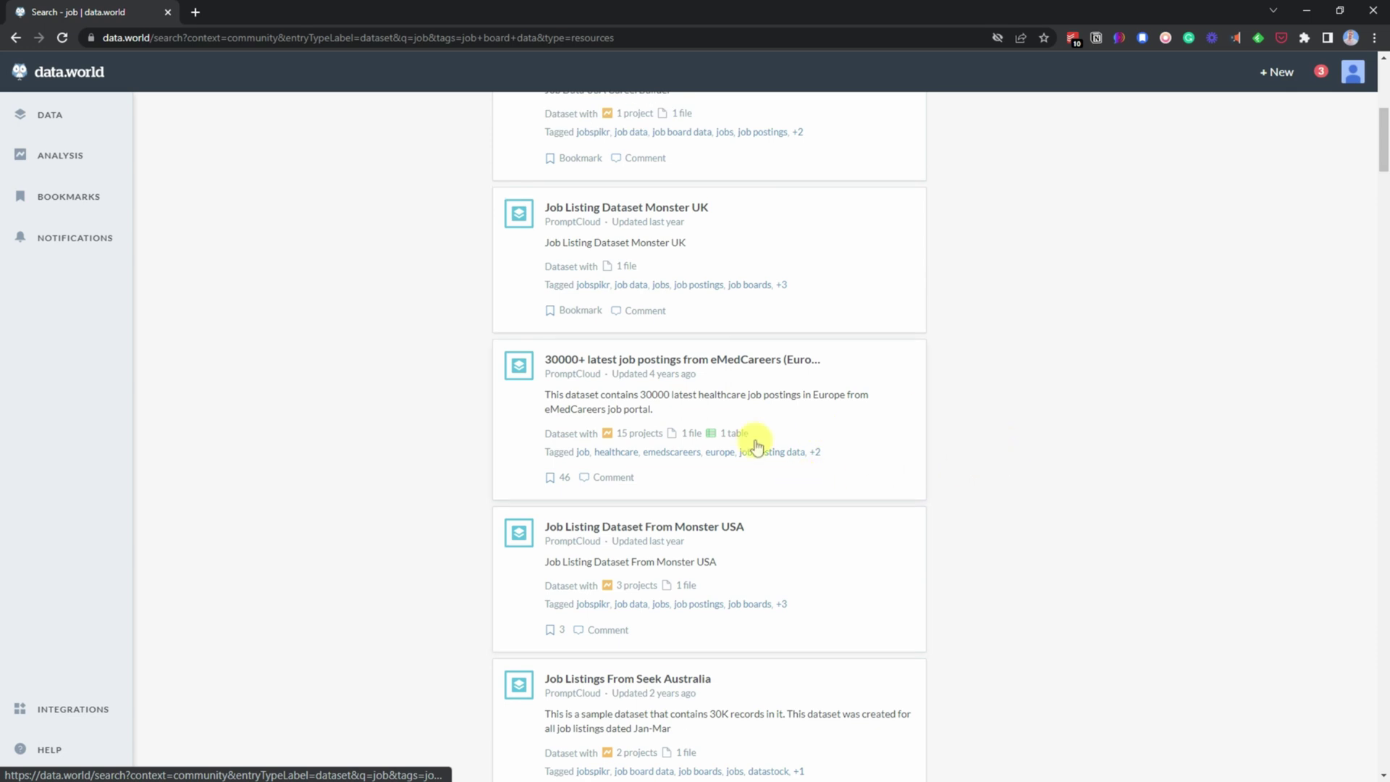
# Open the eMedCareers dataset's emed_careers_eu.csv table and start a new SQL query.
pyautogui.click(705, 366)
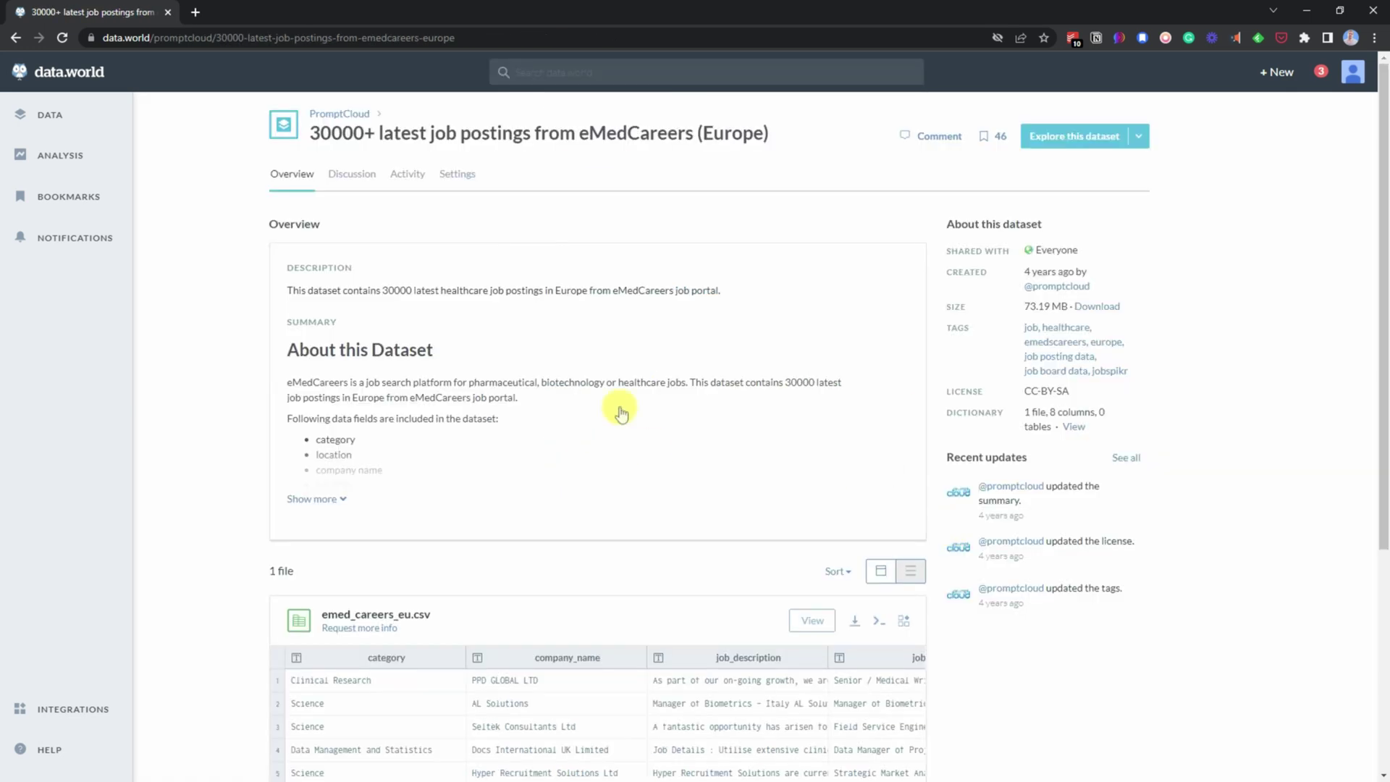
pyautogui.scroll(-3, 621, 409)
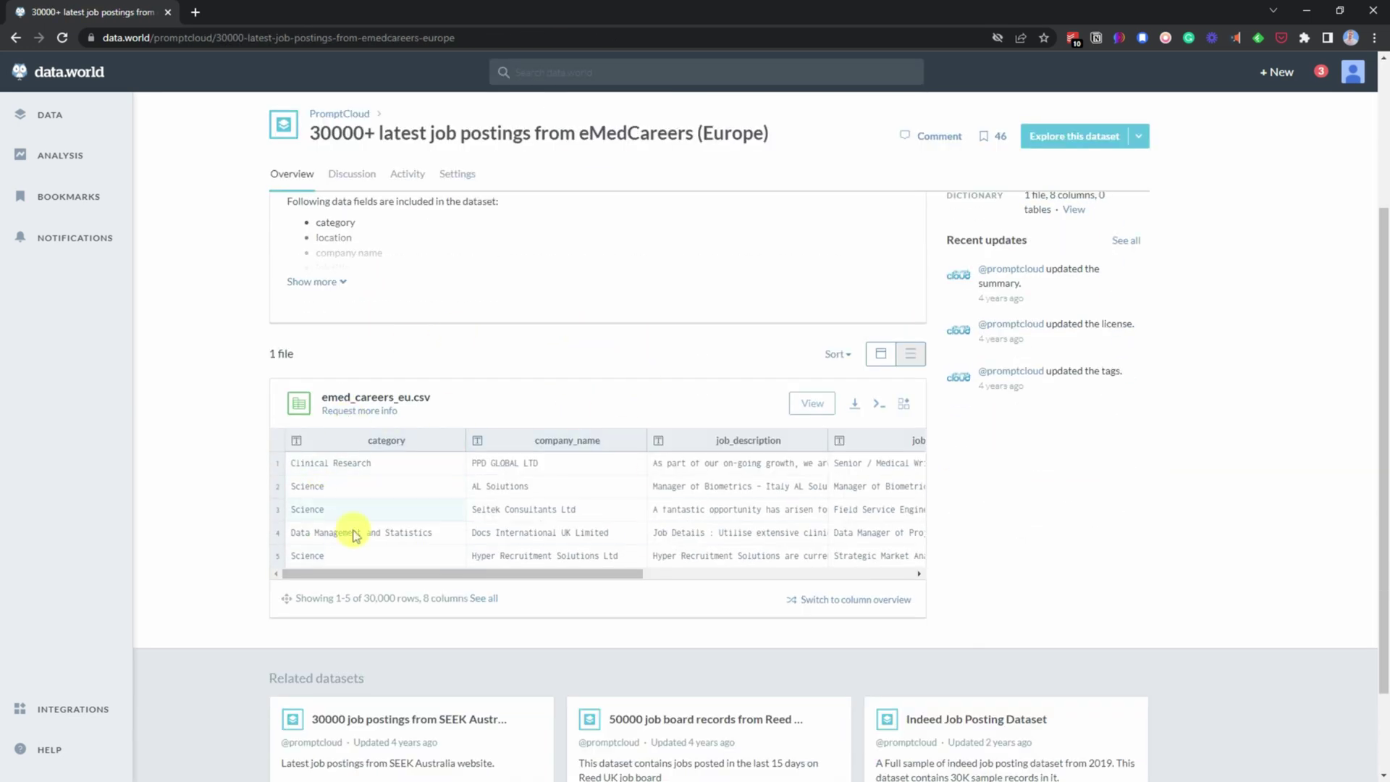
pyautogui.click(812, 402)
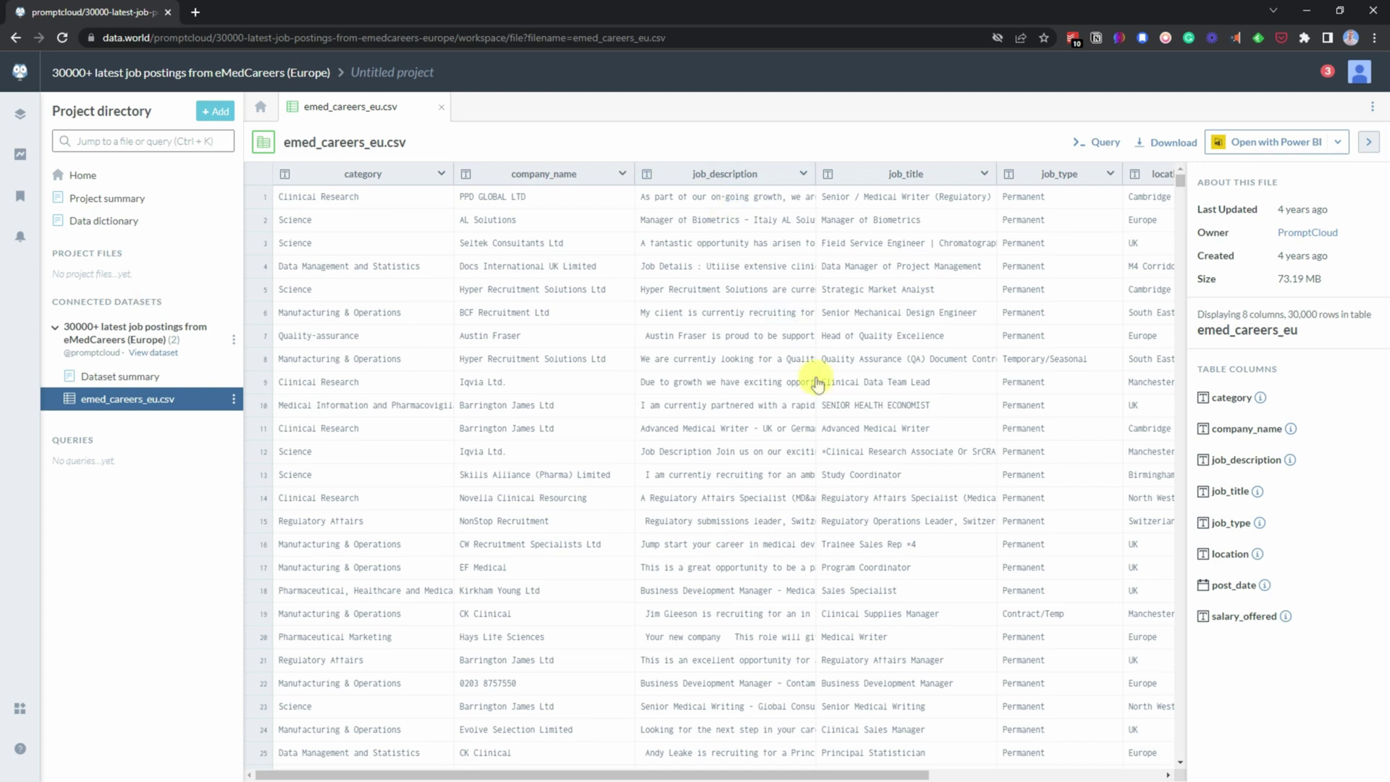
pyautogui.click(1105, 143)
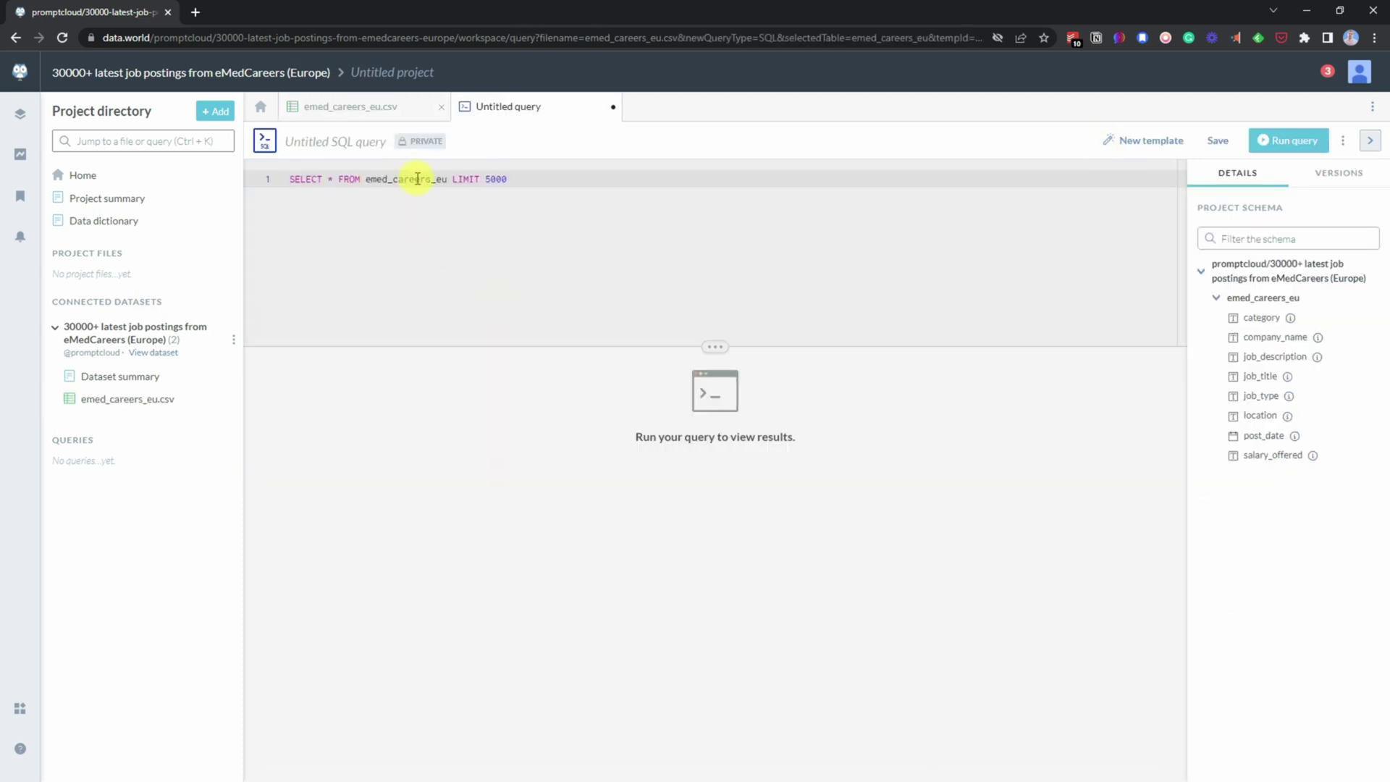
# Change LIMIT 5000 to LIMIT 10 and run the query to preview 10 rows.
pyautogui.moveTo(528, 178); pyautogui.dragTo(485, 179)
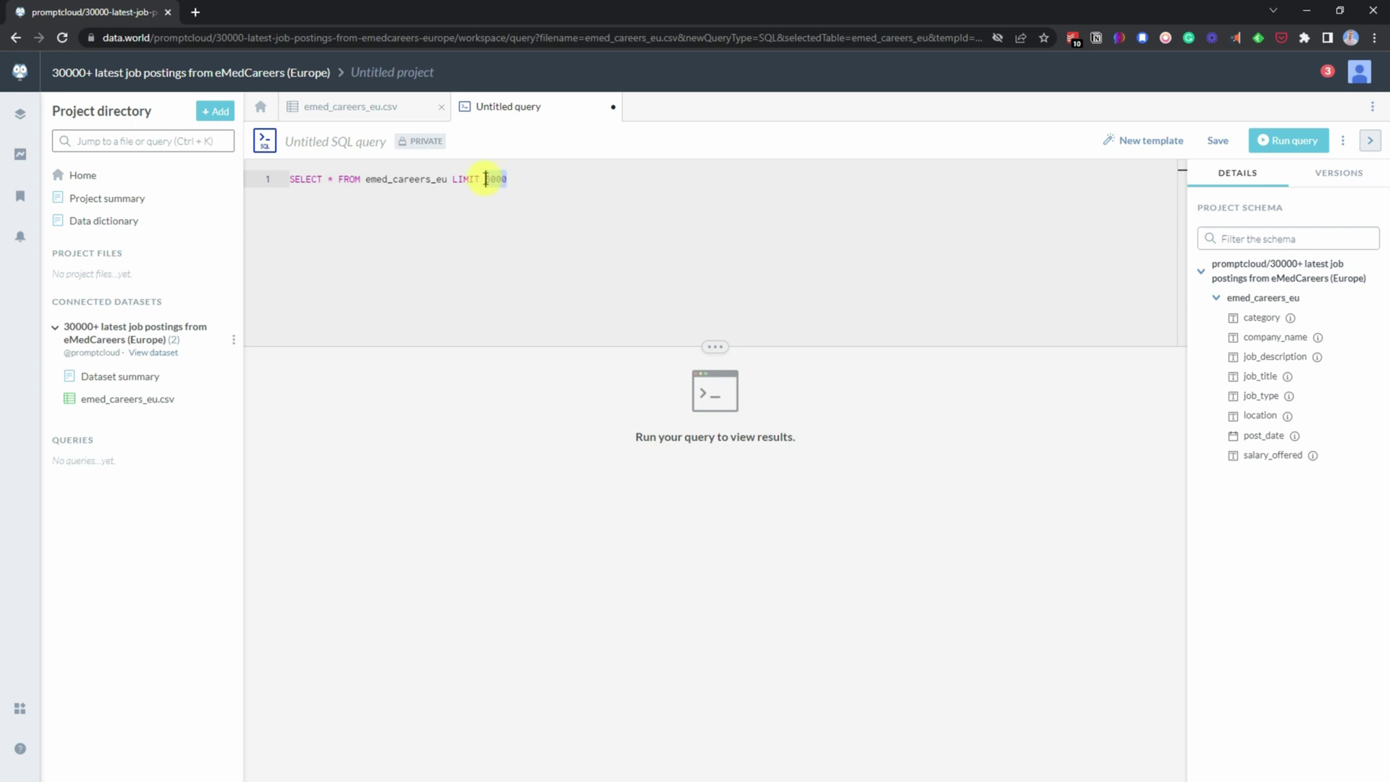
pyautogui.write('10')
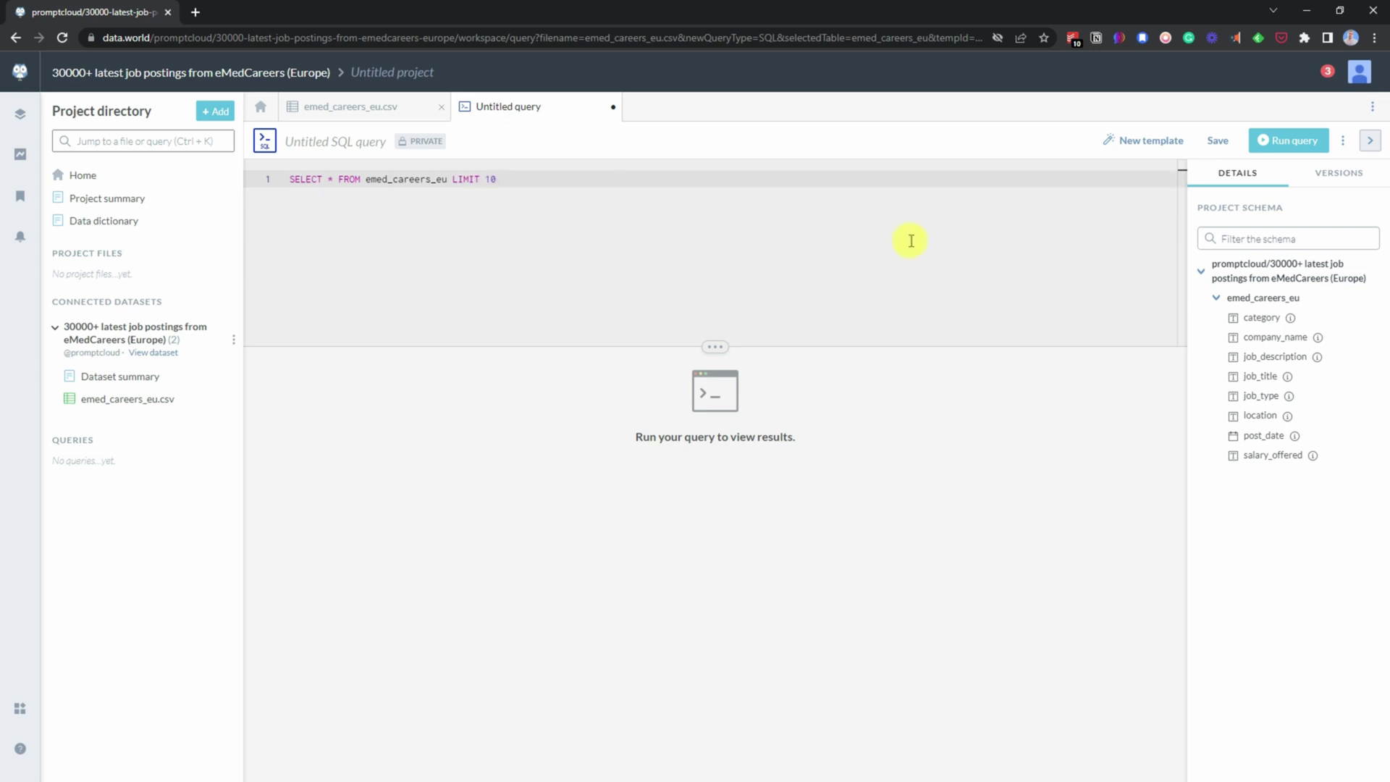
pyautogui.click(1289, 141)
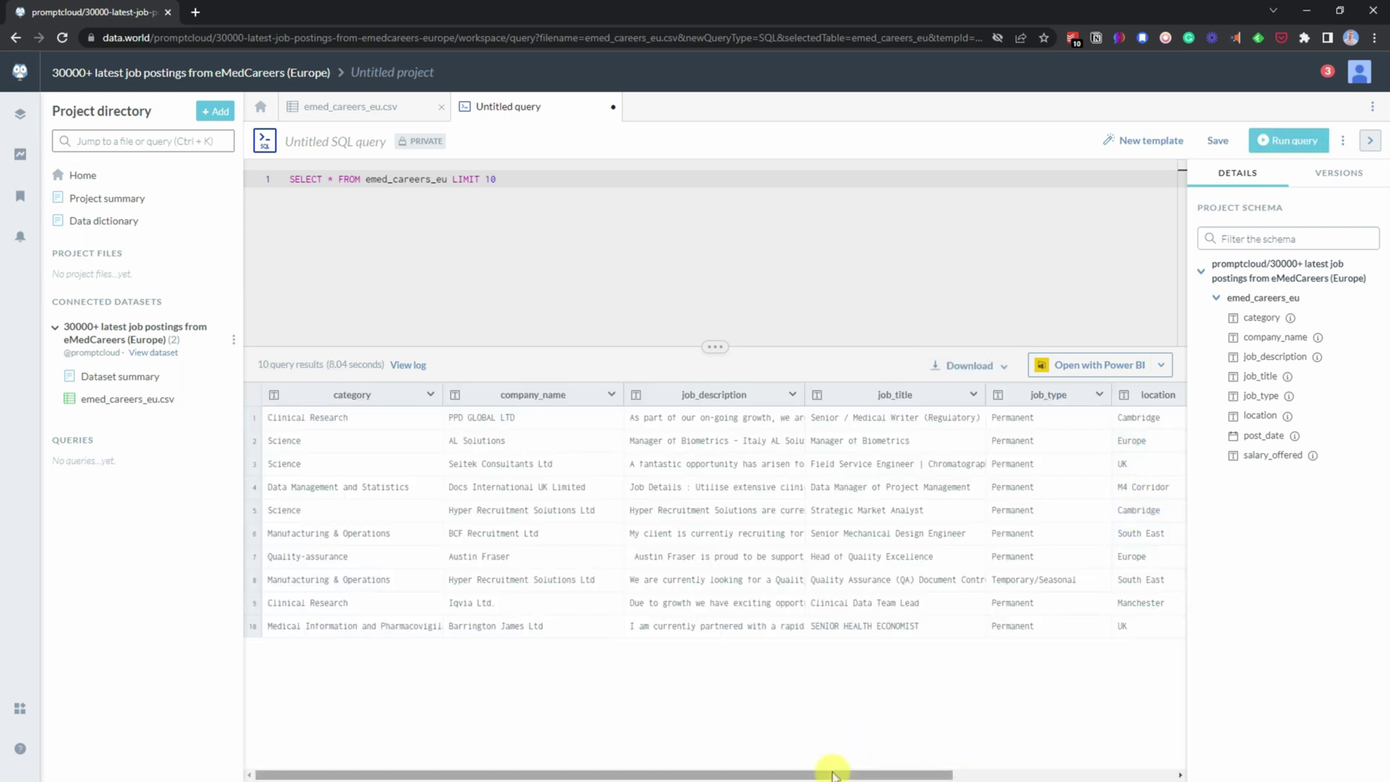
pyautogui.moveTo(831, 774); pyautogui.dragTo(1068, 775)
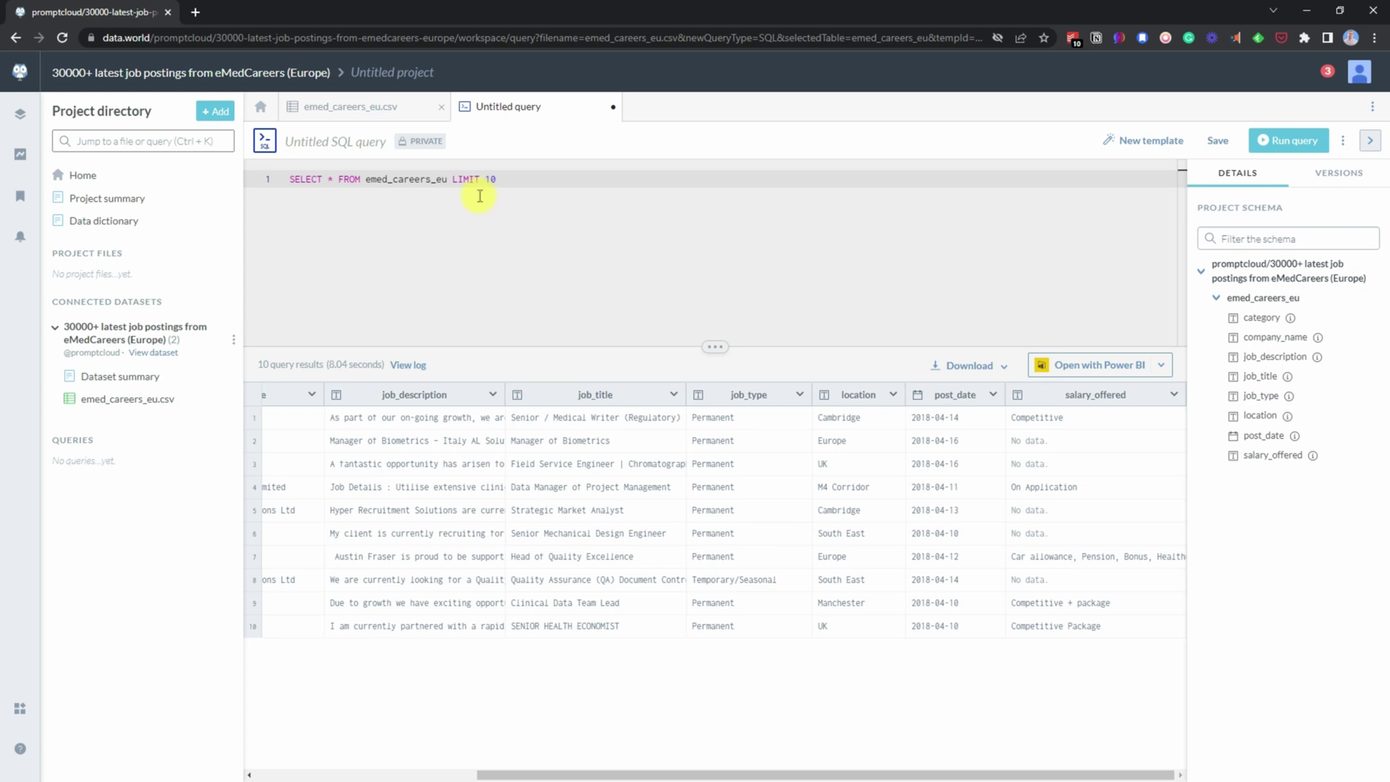
# Put the FROM and LIMIT clauses of the query on their own lines.
pyautogui.click(459, 179)
pyautogui.press('BackSpace')
pyautogui.press('BackSpace')
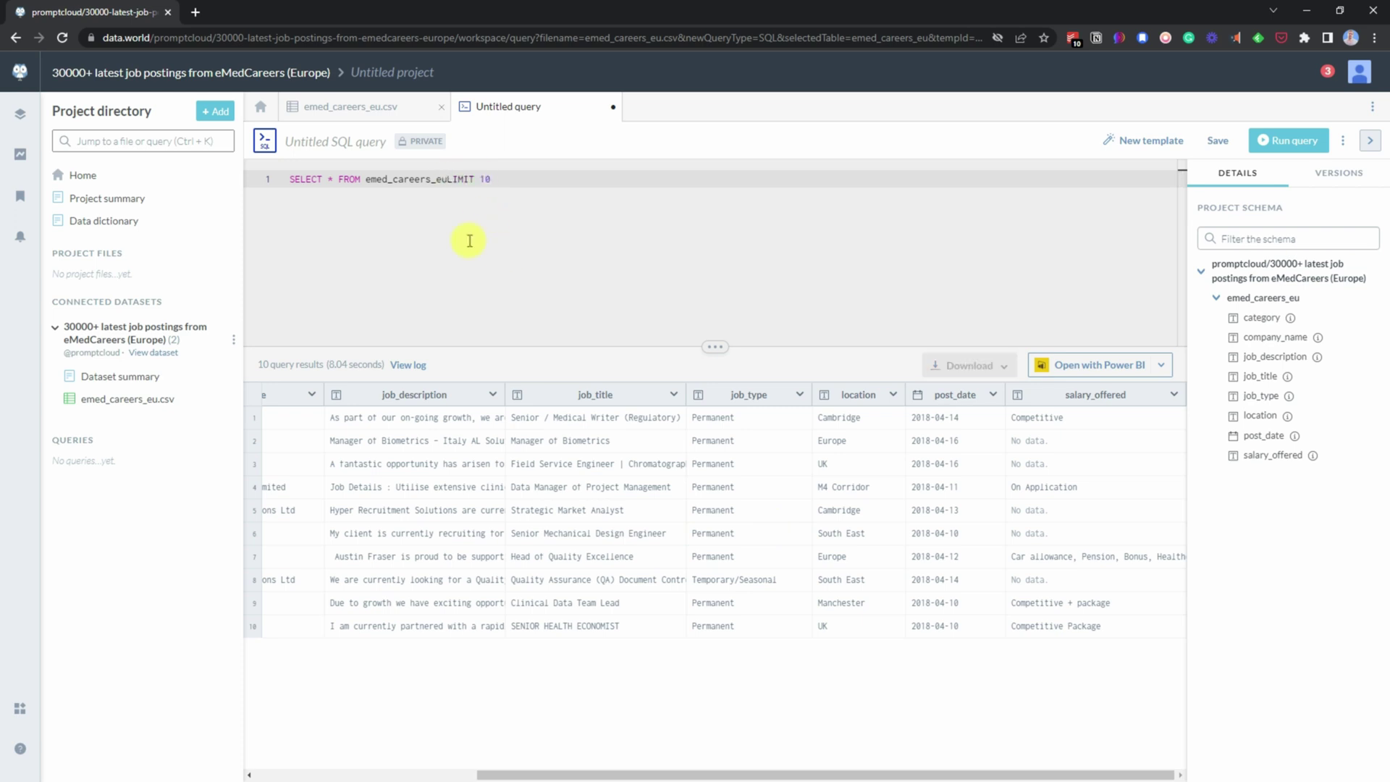
pyautogui.press('Return')
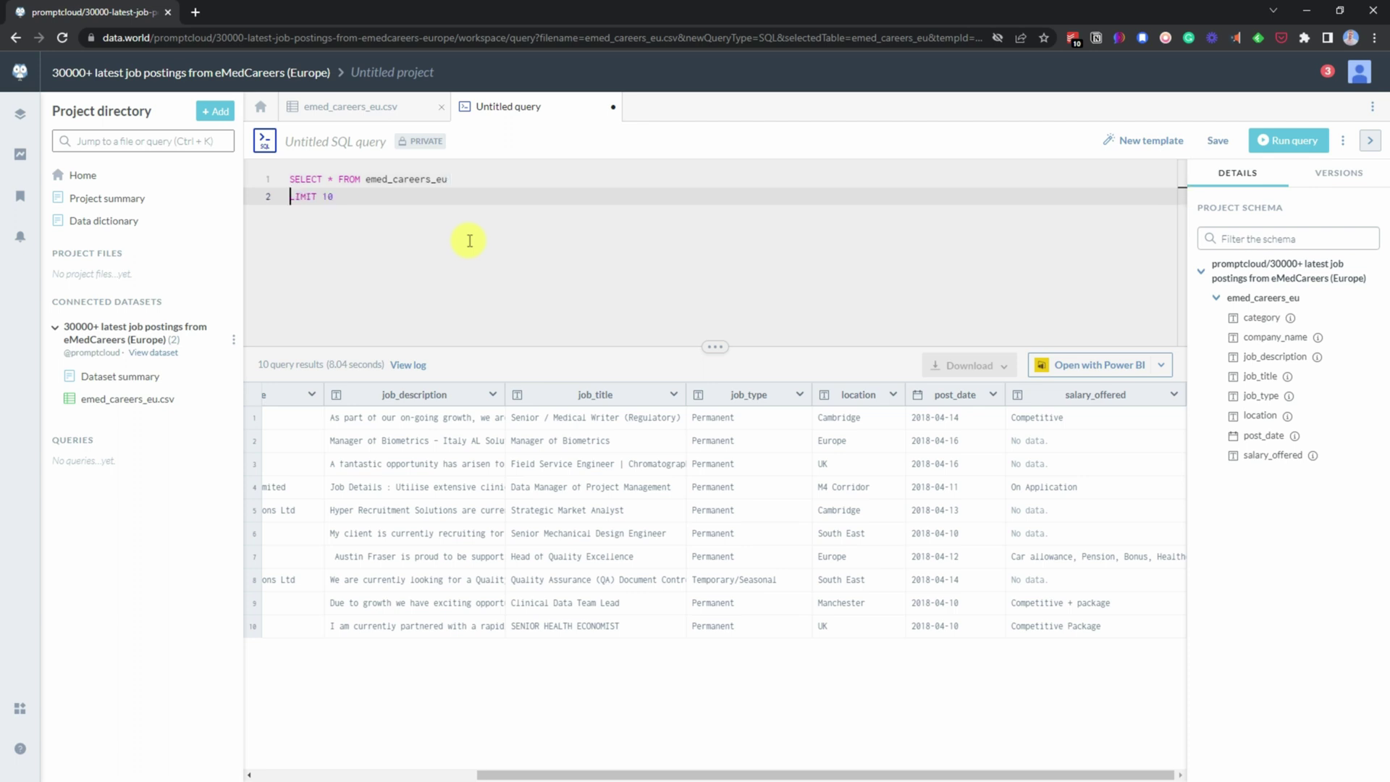
pyautogui.click(340, 177)
pyautogui.press('Return')
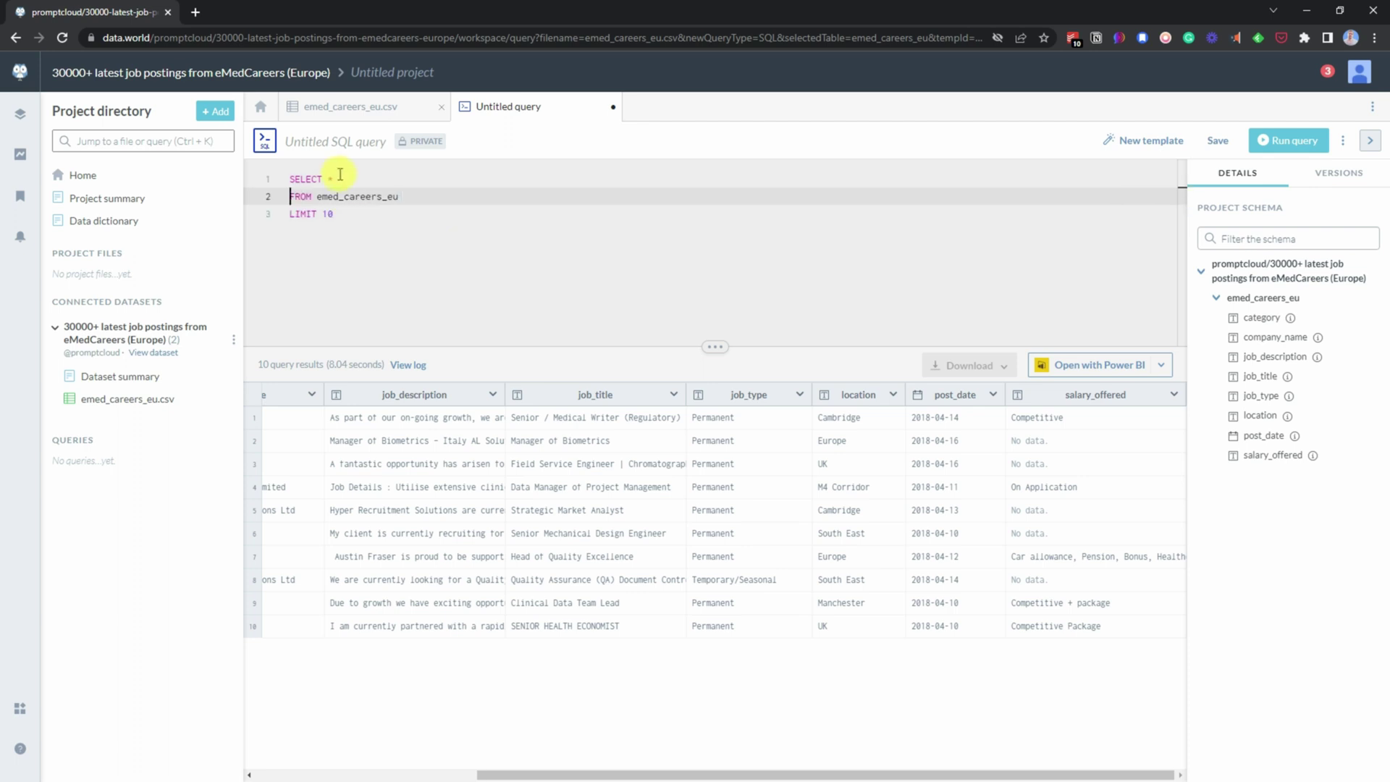
# Replace SELECT * with the location and job_type columns.
pyautogui.click(396, 182)
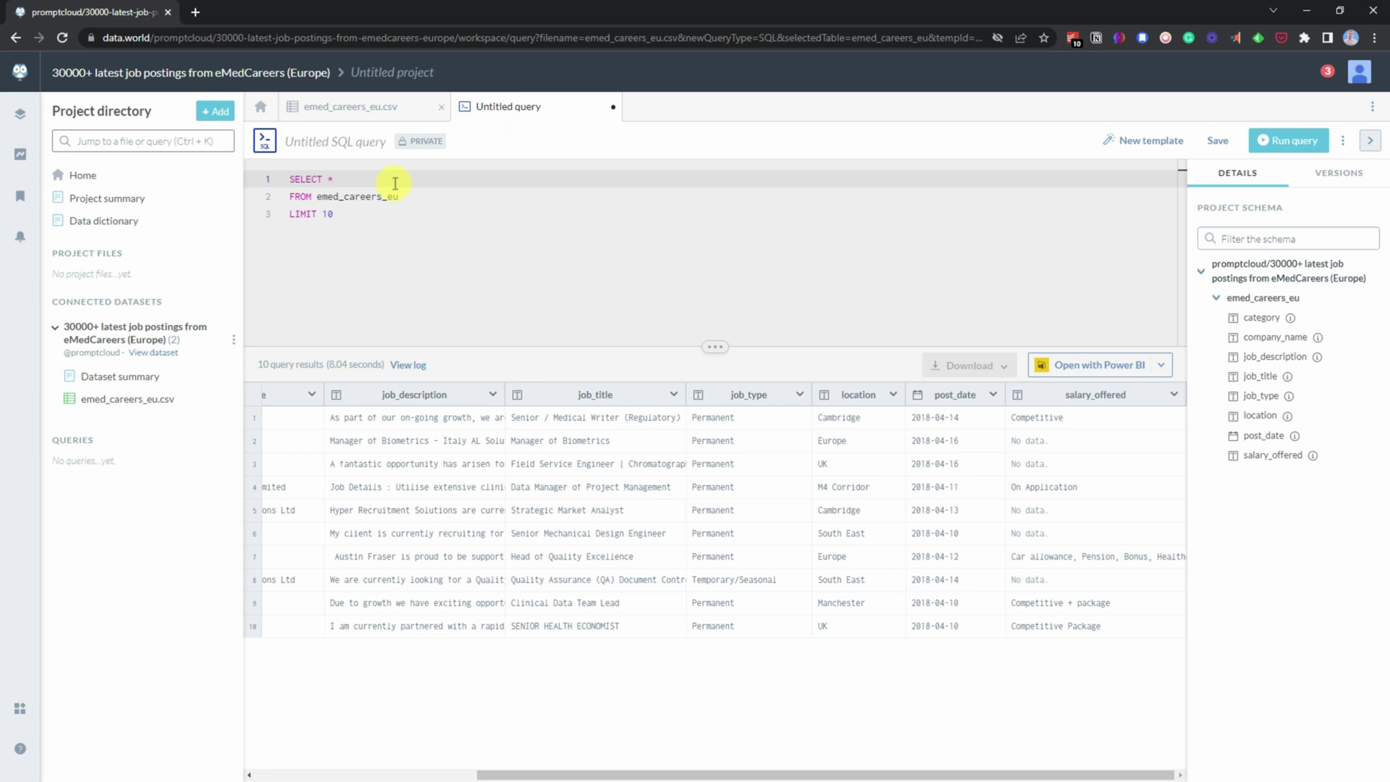
pyautogui.press('BackSpace')
pyautogui.write('loc')
pyautogui.press('Return')
pyautogui.write(', job typ')
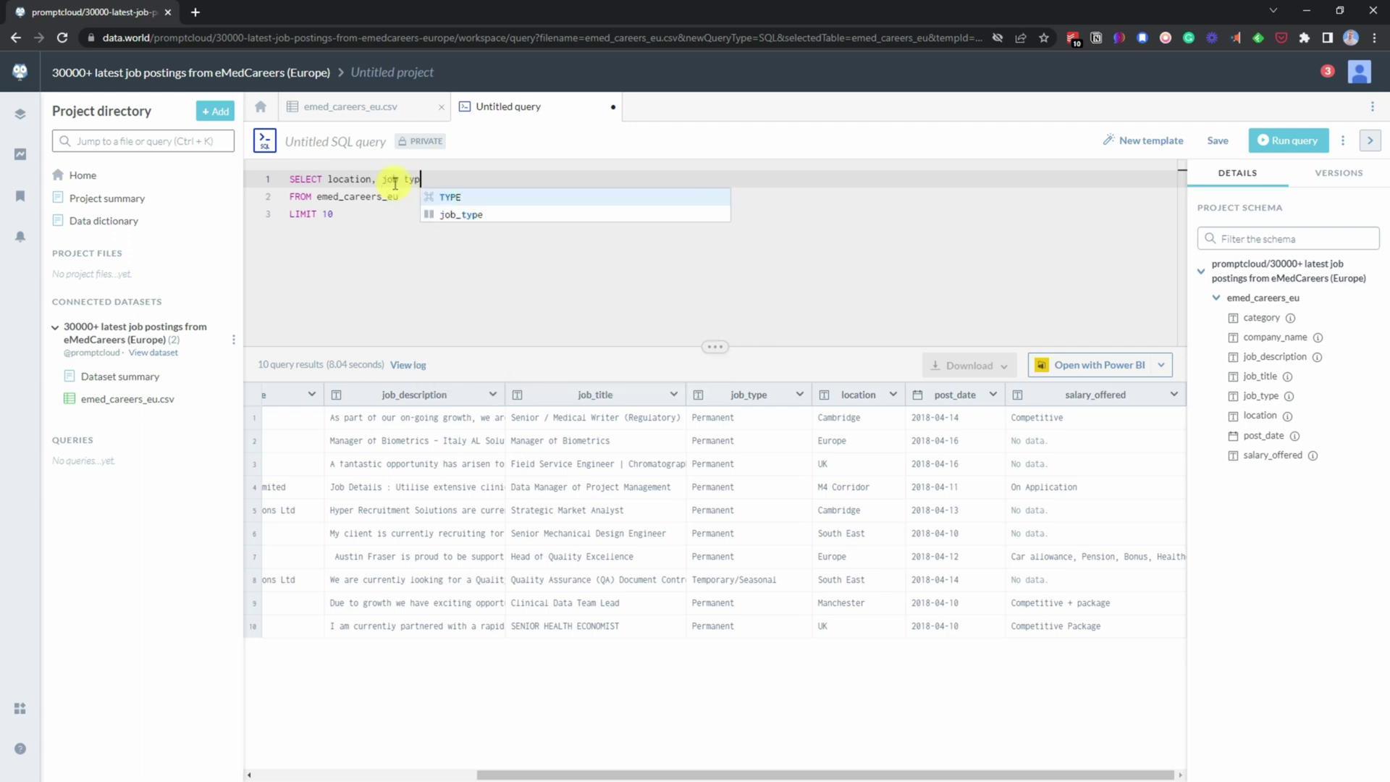
pyautogui.press('Return')
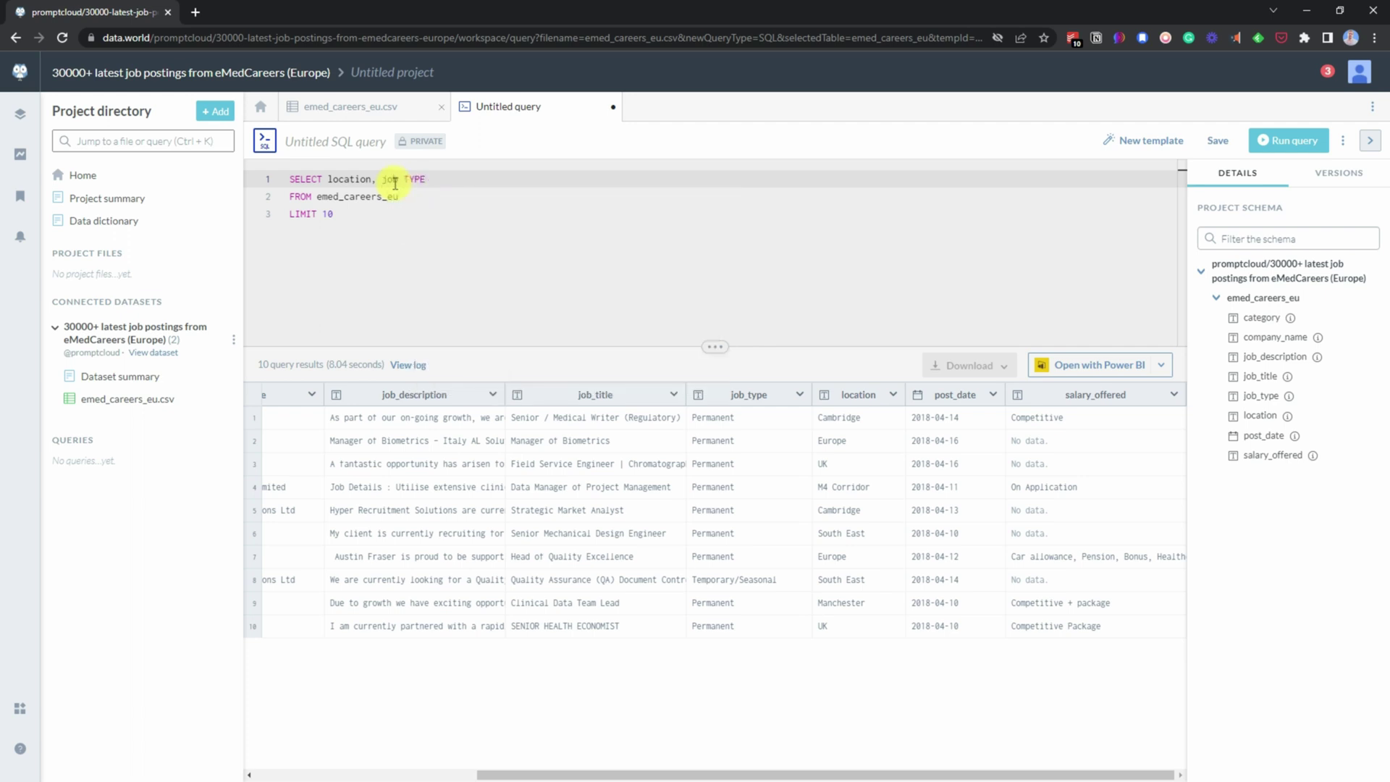
pyautogui.press('BackSpace')
pyautogui.press('BackSpace')
pyautogui.press('BackSpace')
pyautogui.press('BackSpace')
pyautogui.write('_type')
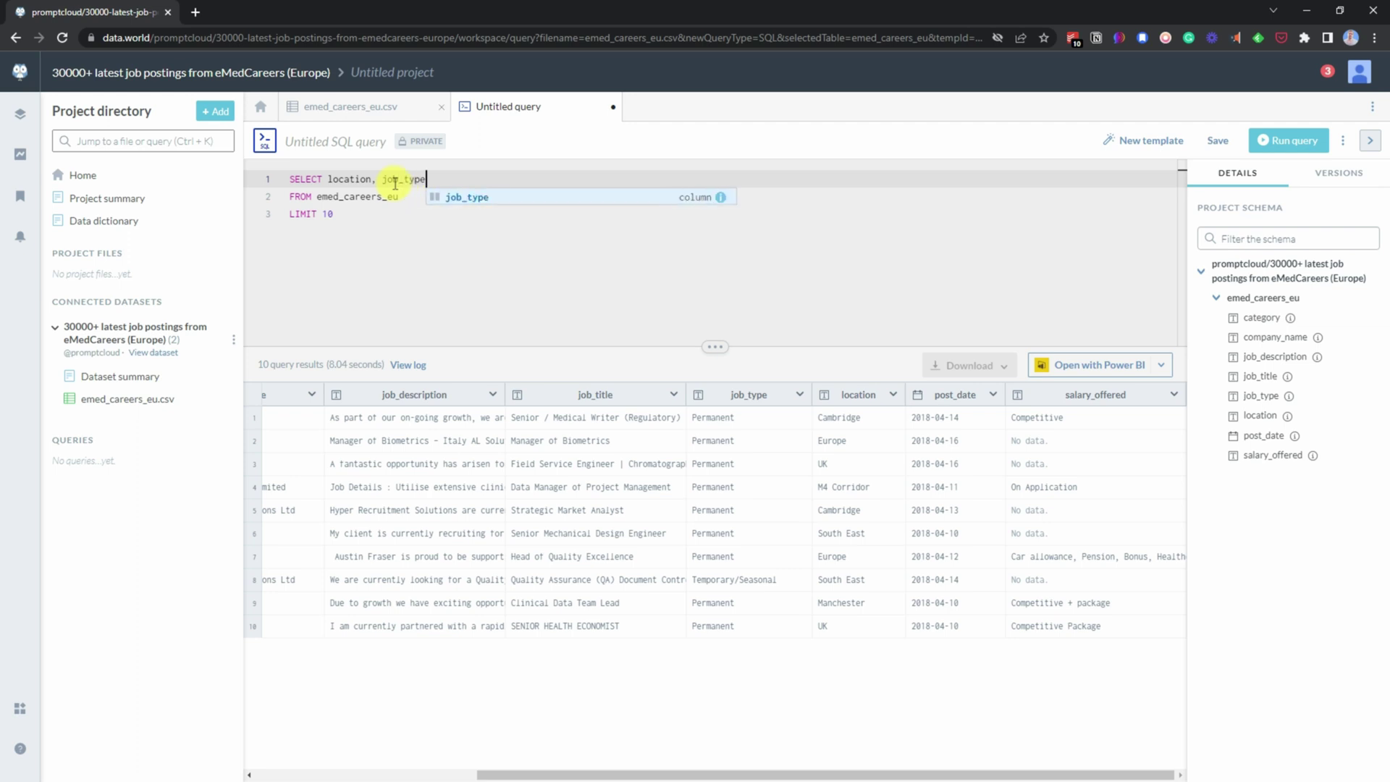
pyautogui.write(',')
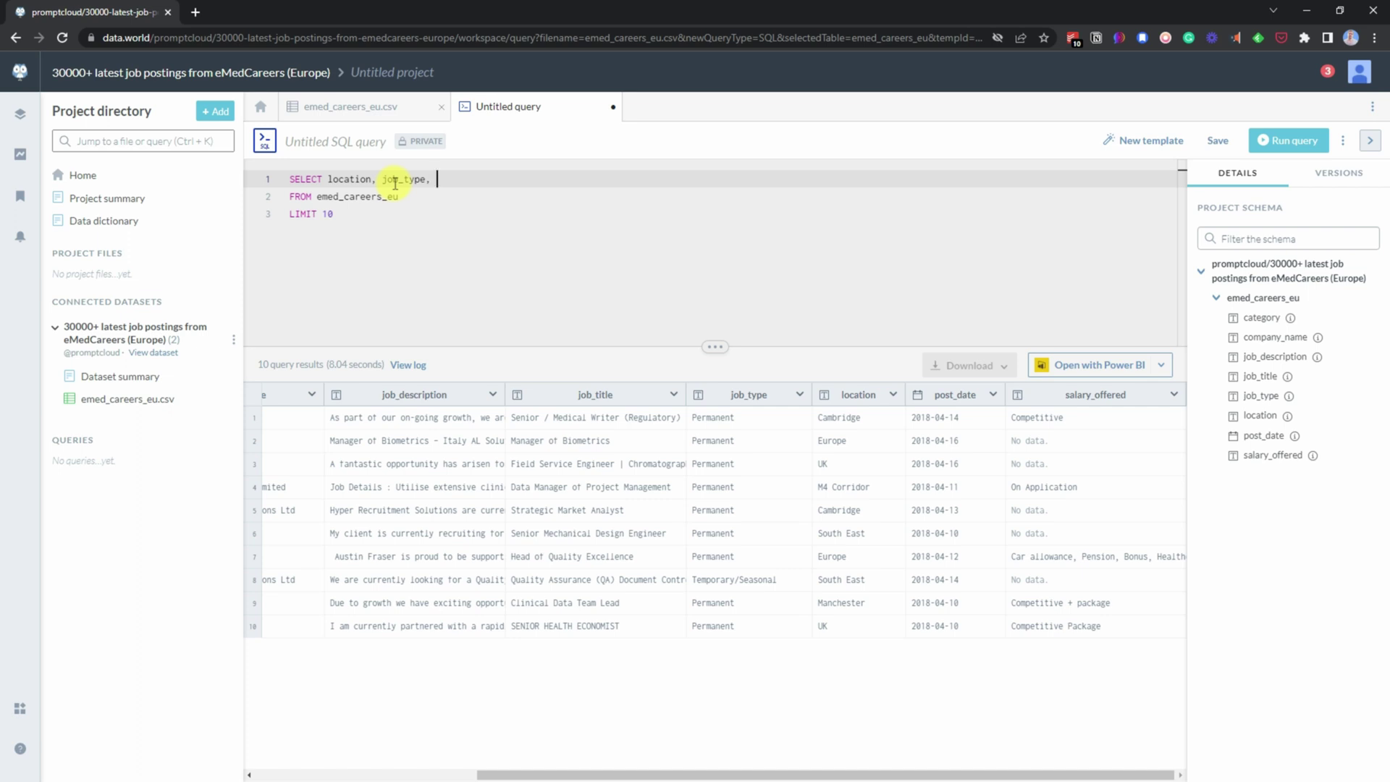
# Add COUNT(category) as the third selected column.
pyautogui.click(610, 774)
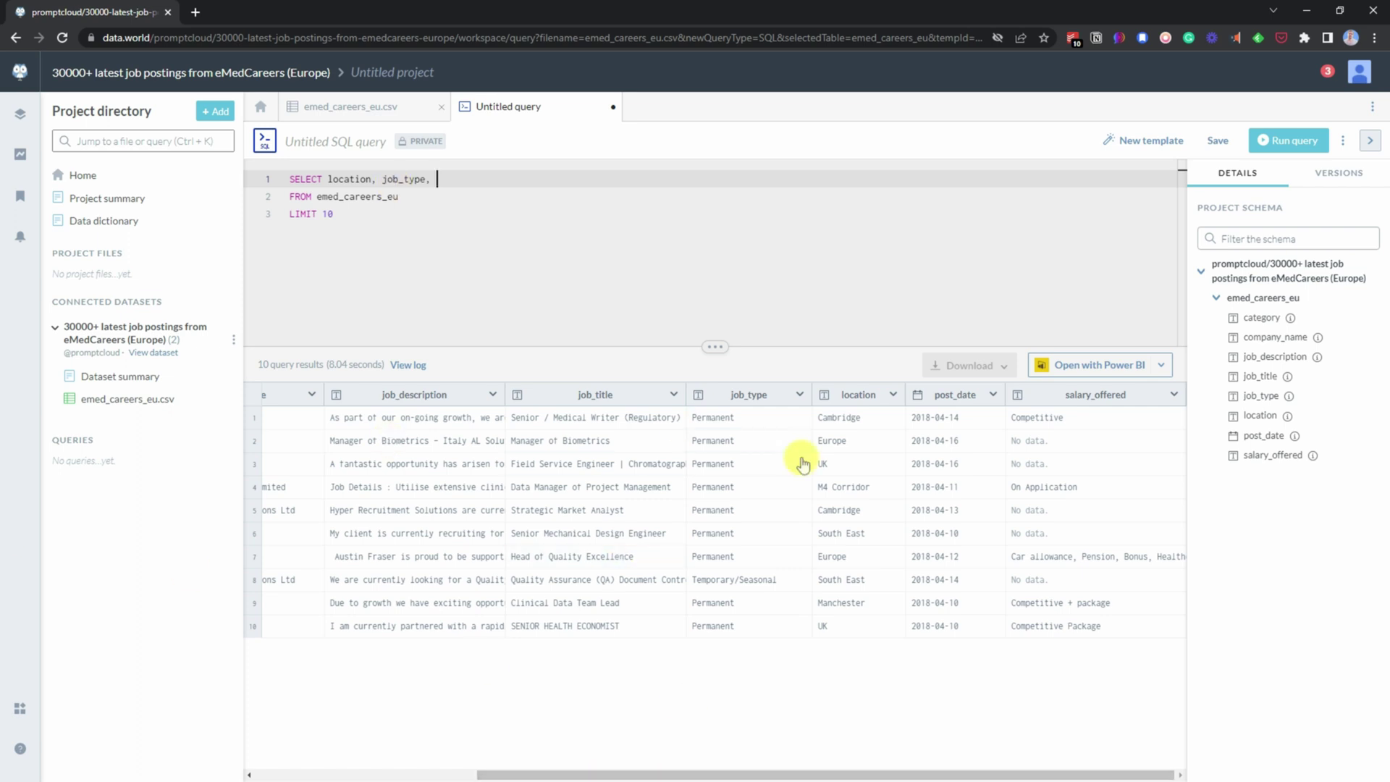
pyautogui.moveTo(763, 772); pyautogui.dragTo(685, 773)
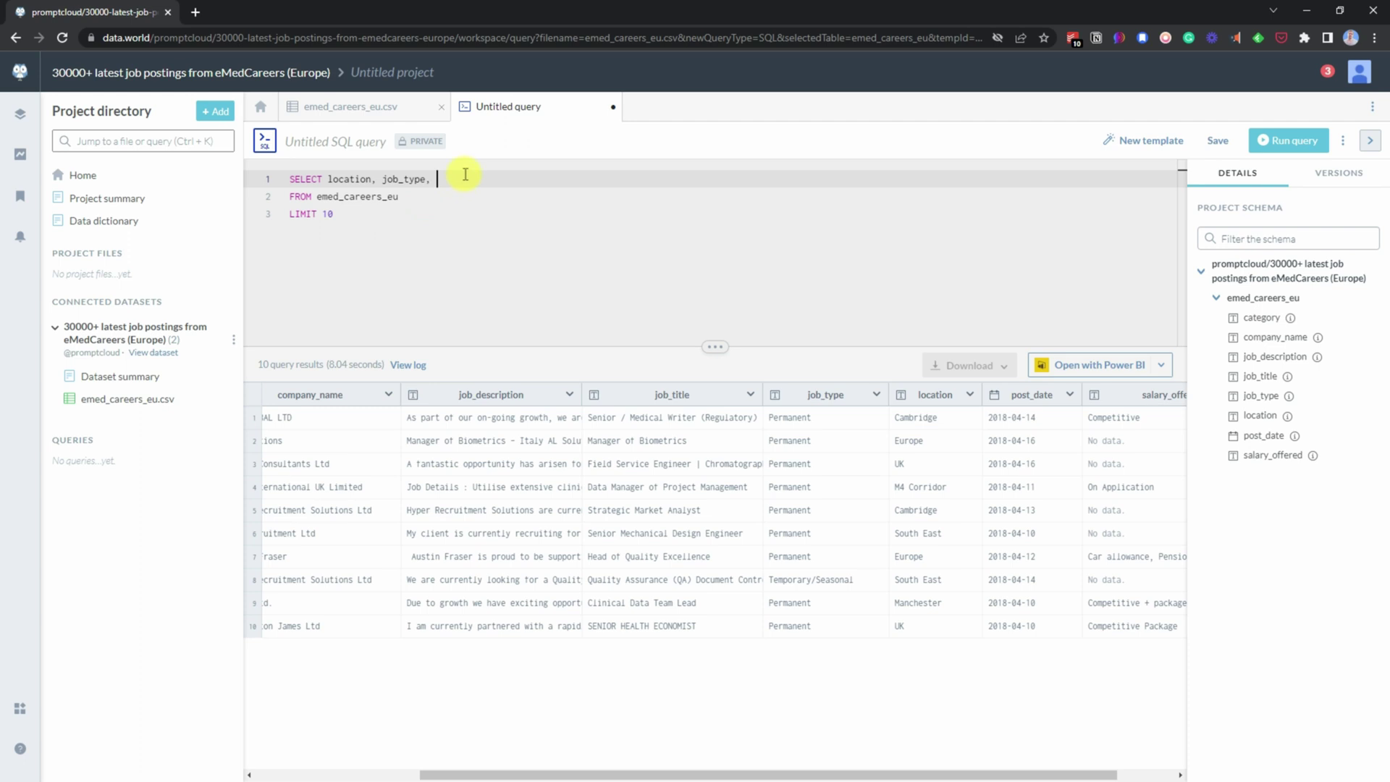
pyautogui.write('coun')
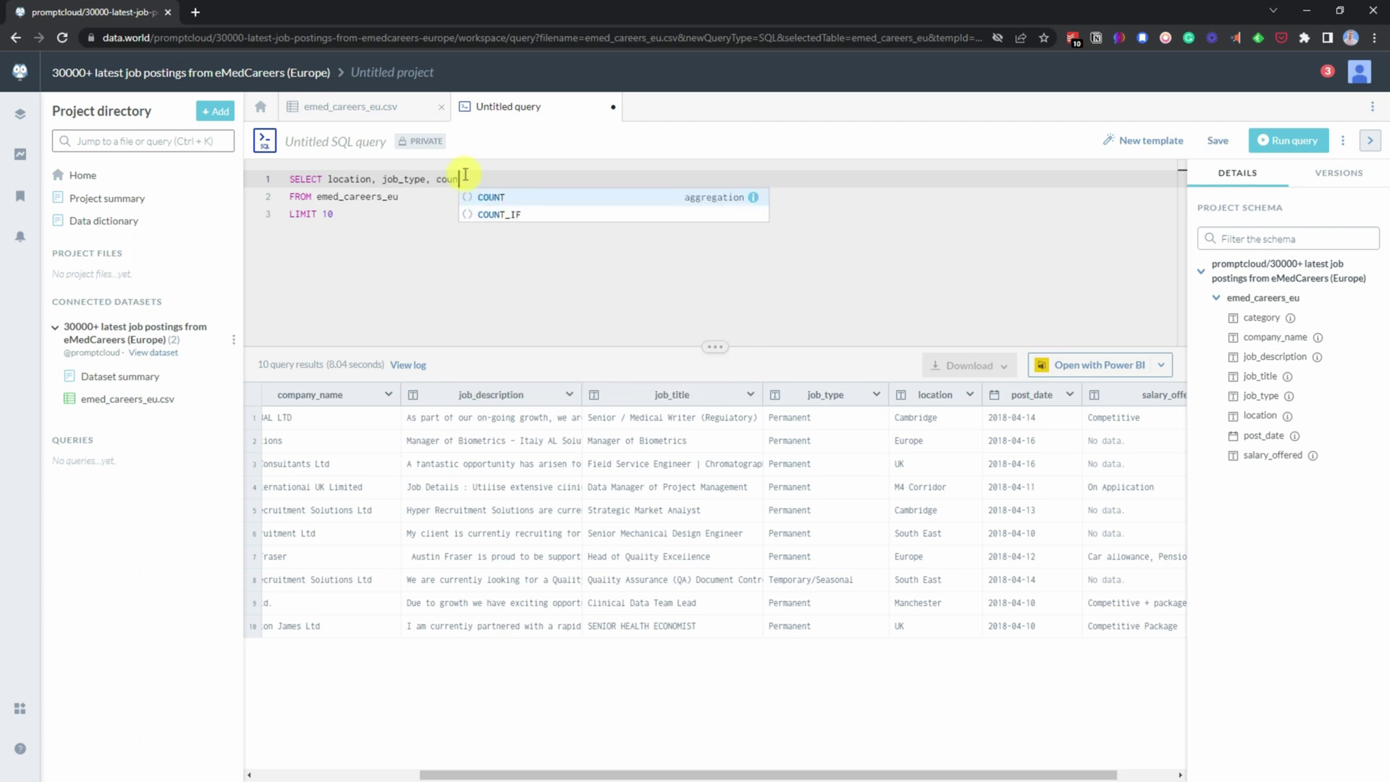
pyautogui.press('Return')
pyautogui.write('(cat')
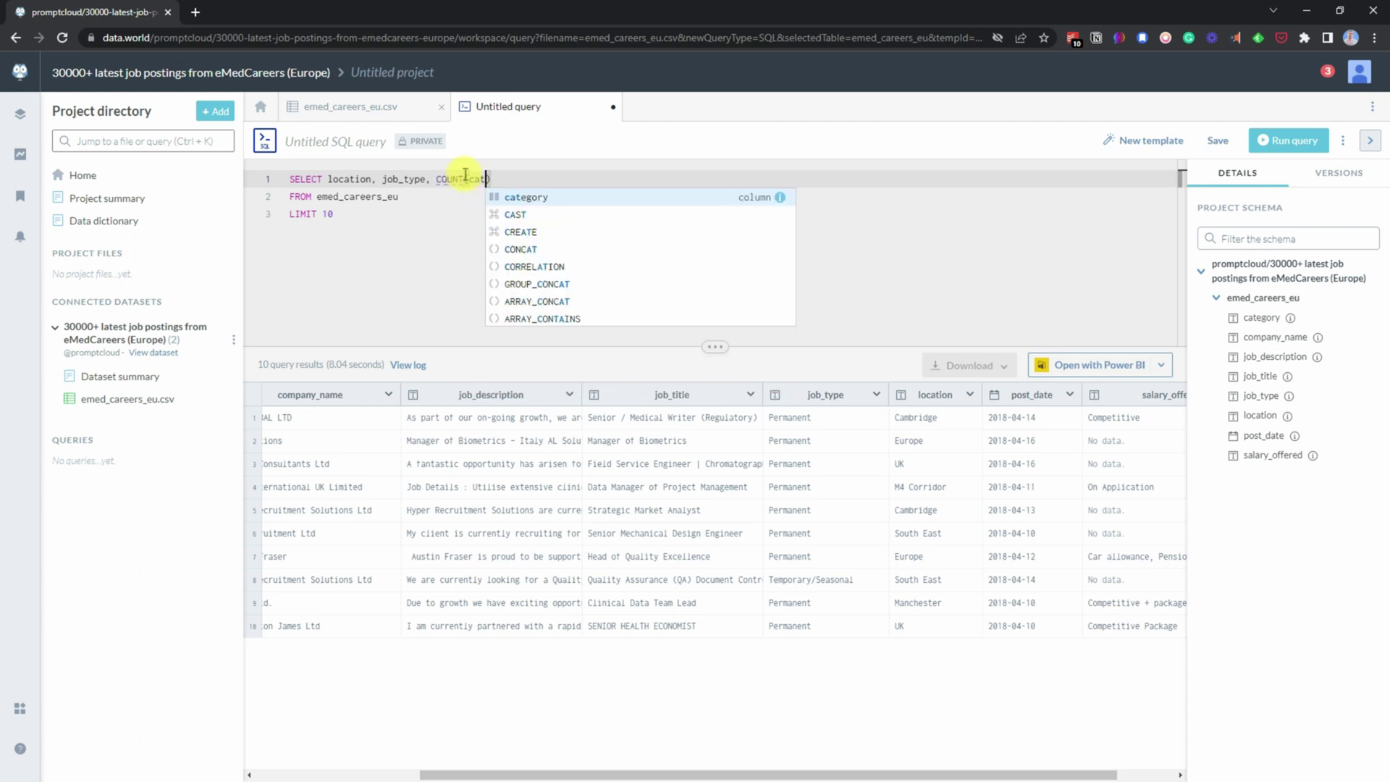
pyautogui.press('Return')
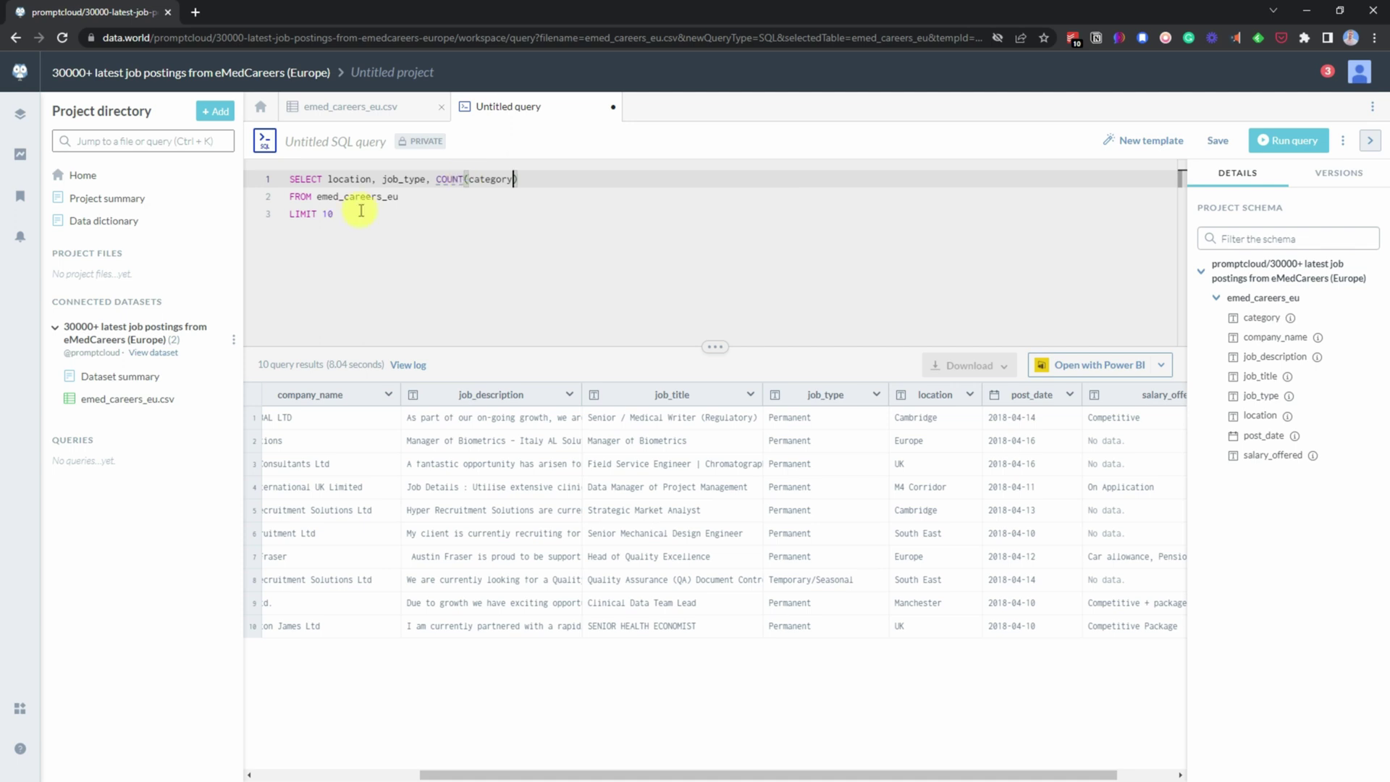
# Add GROUP BY location, job_type on a new line after FROM.
pyautogui.click(410, 200)
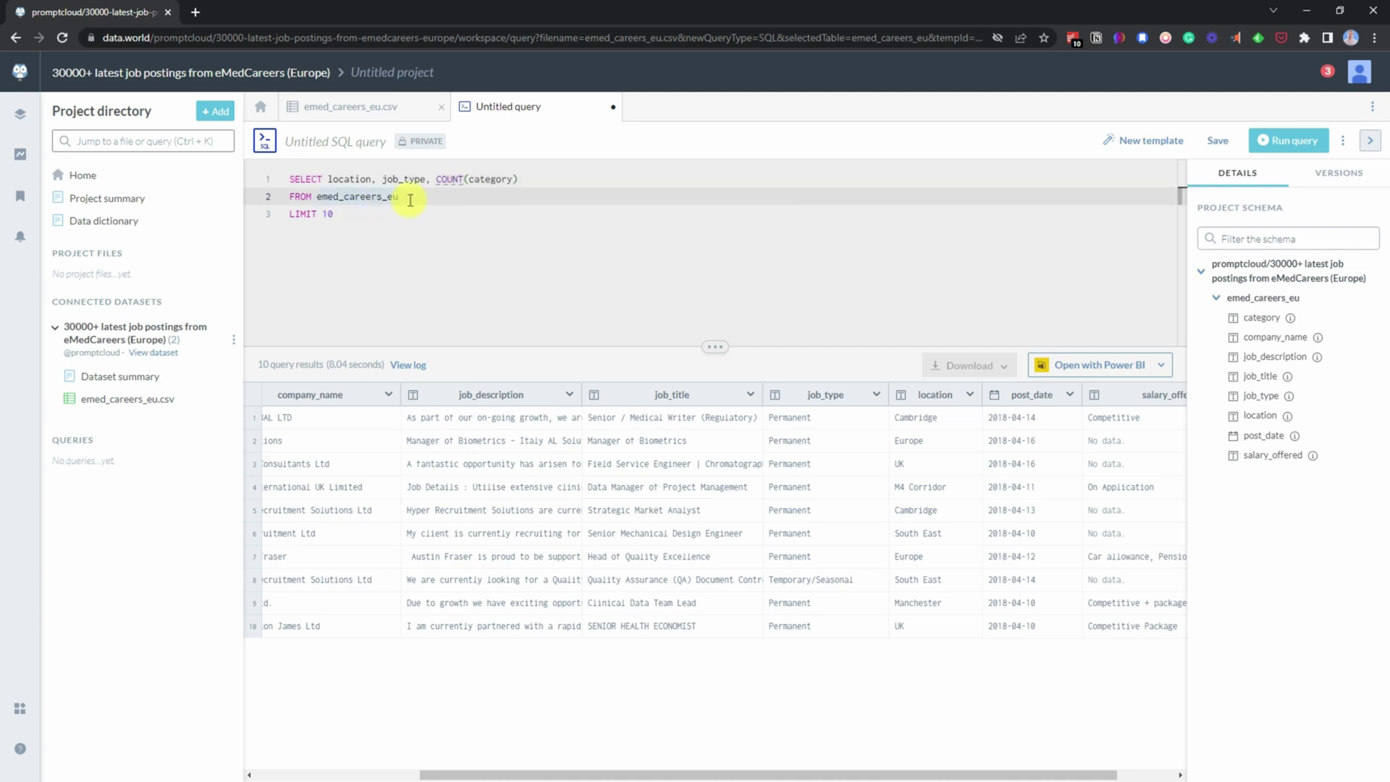
pyautogui.press('Return')
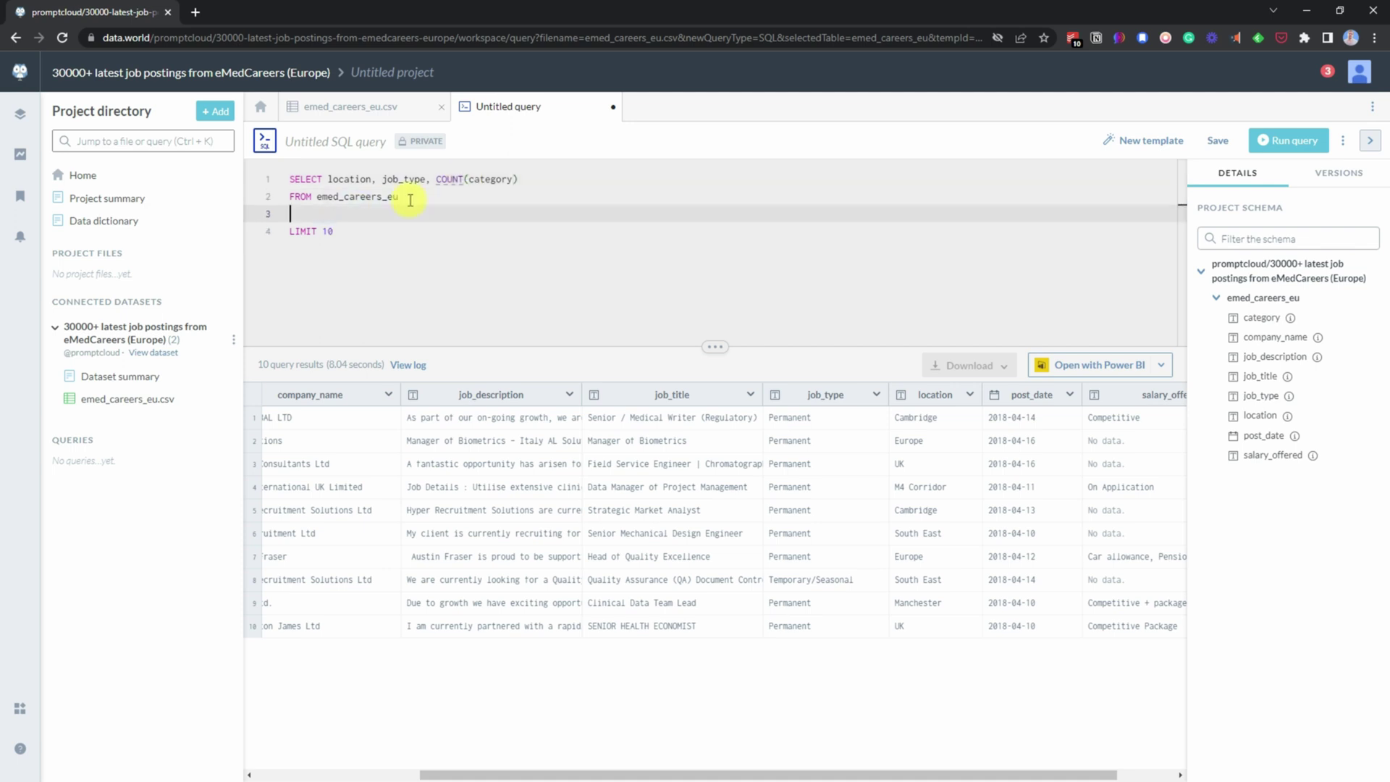
pyautogui.write('GROUP')
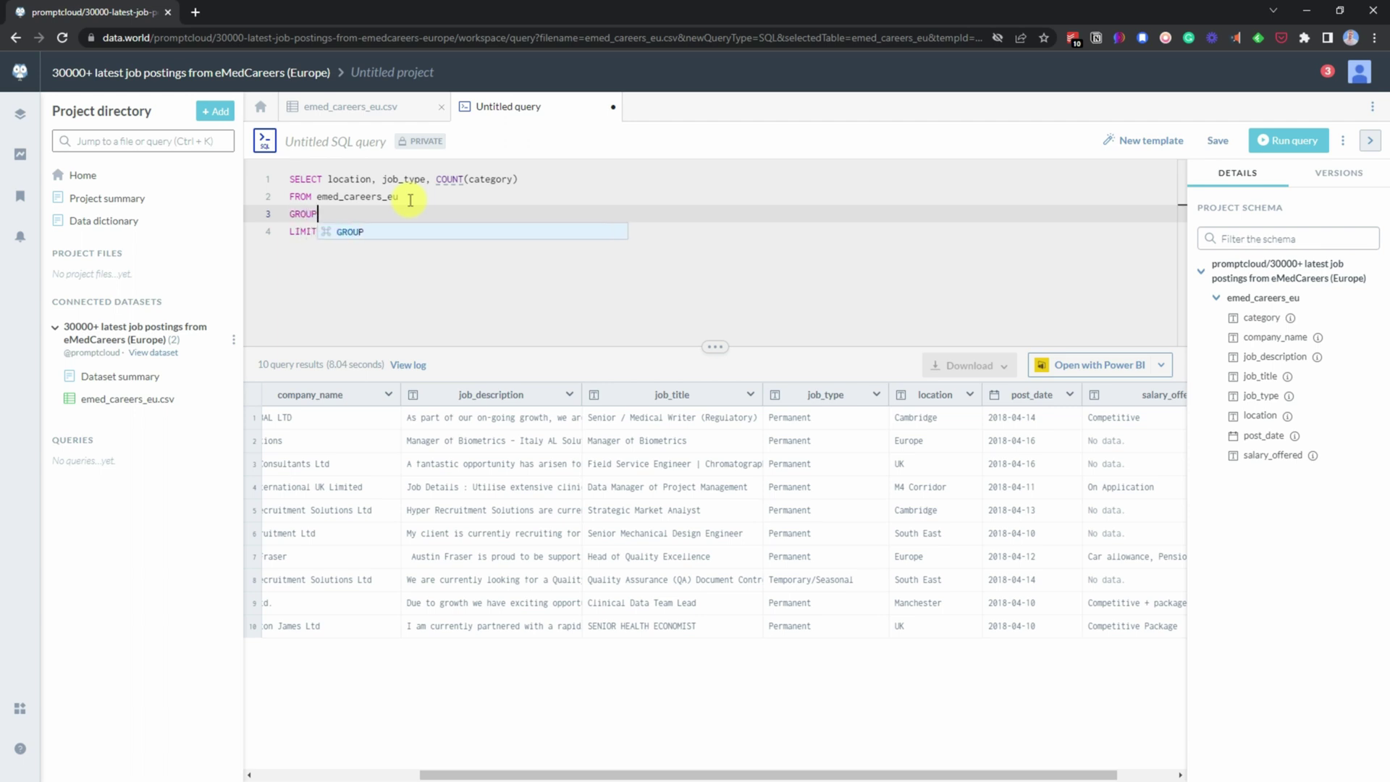
pyautogui.write(' BY ')
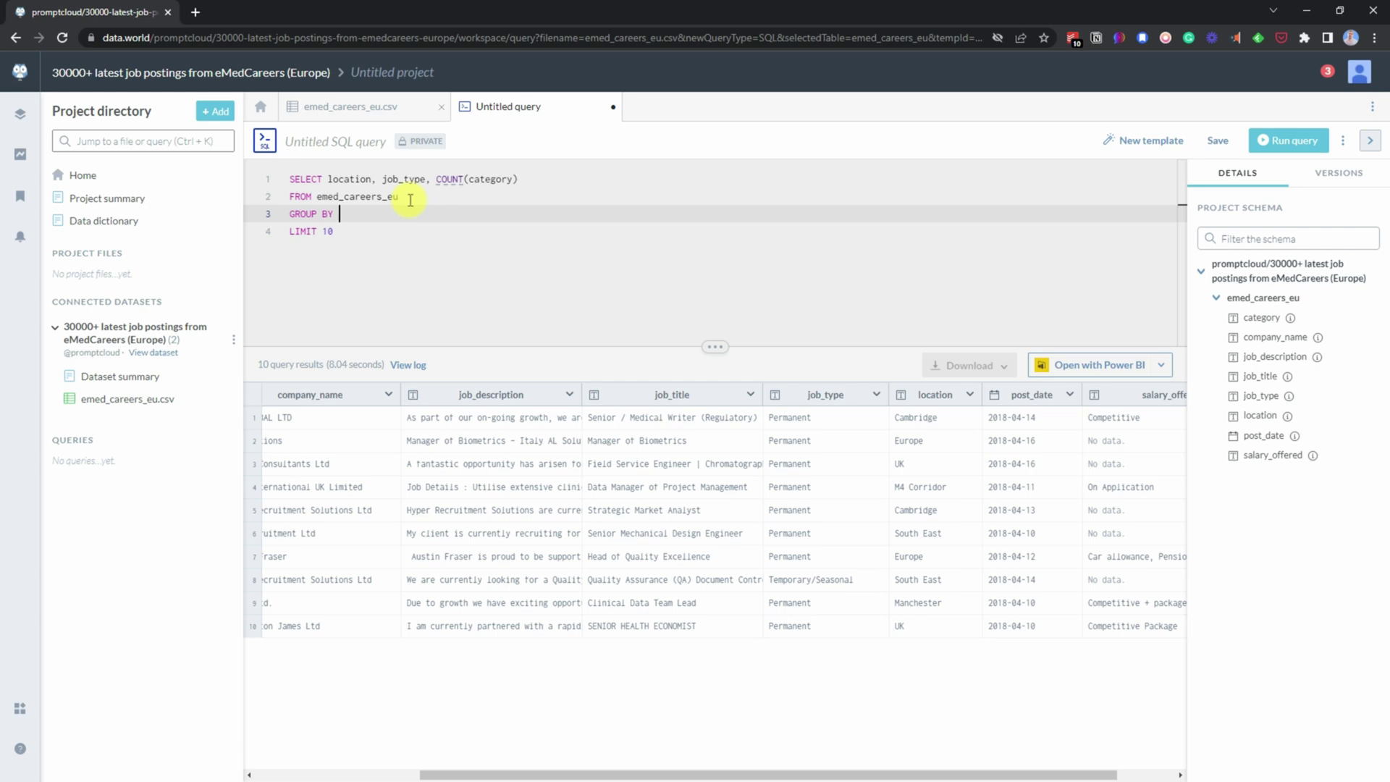
pyautogui.write('location')
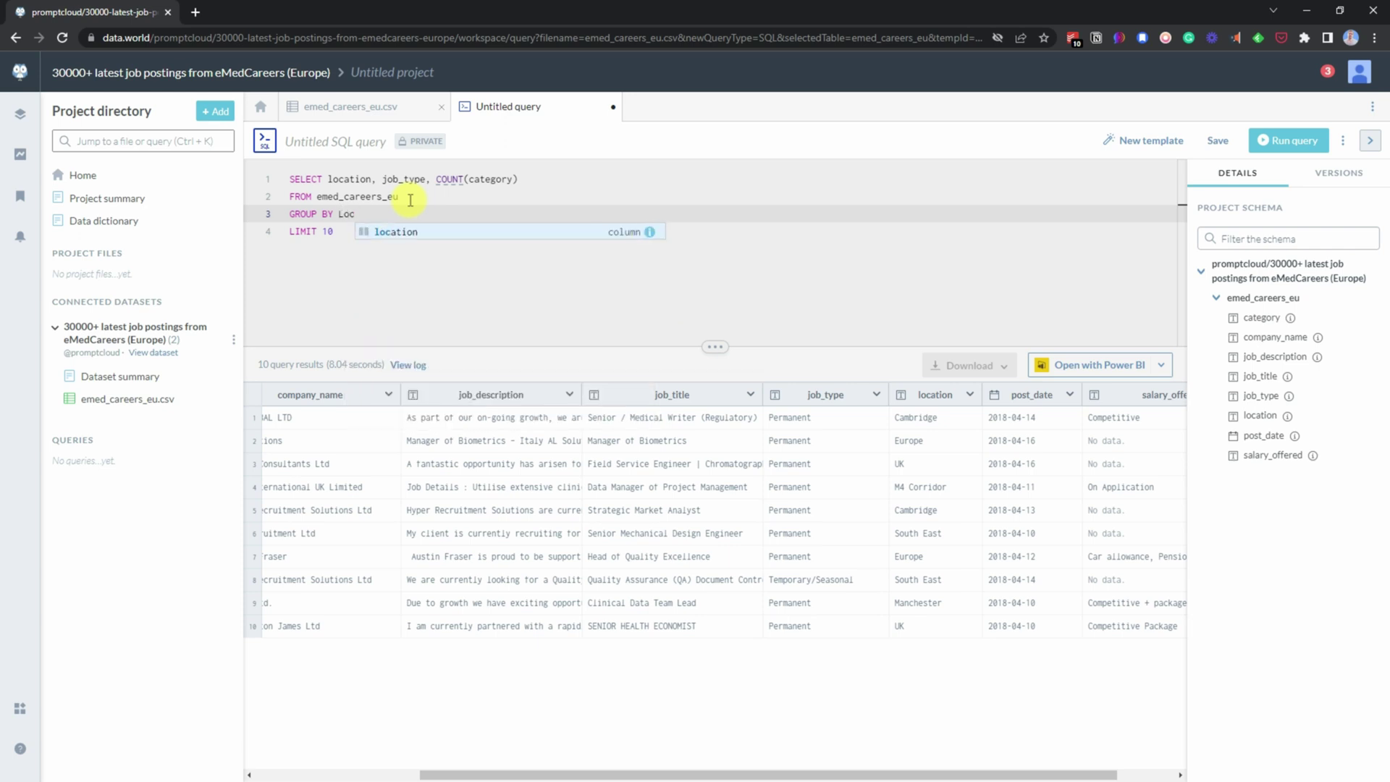
pyautogui.write(', ')
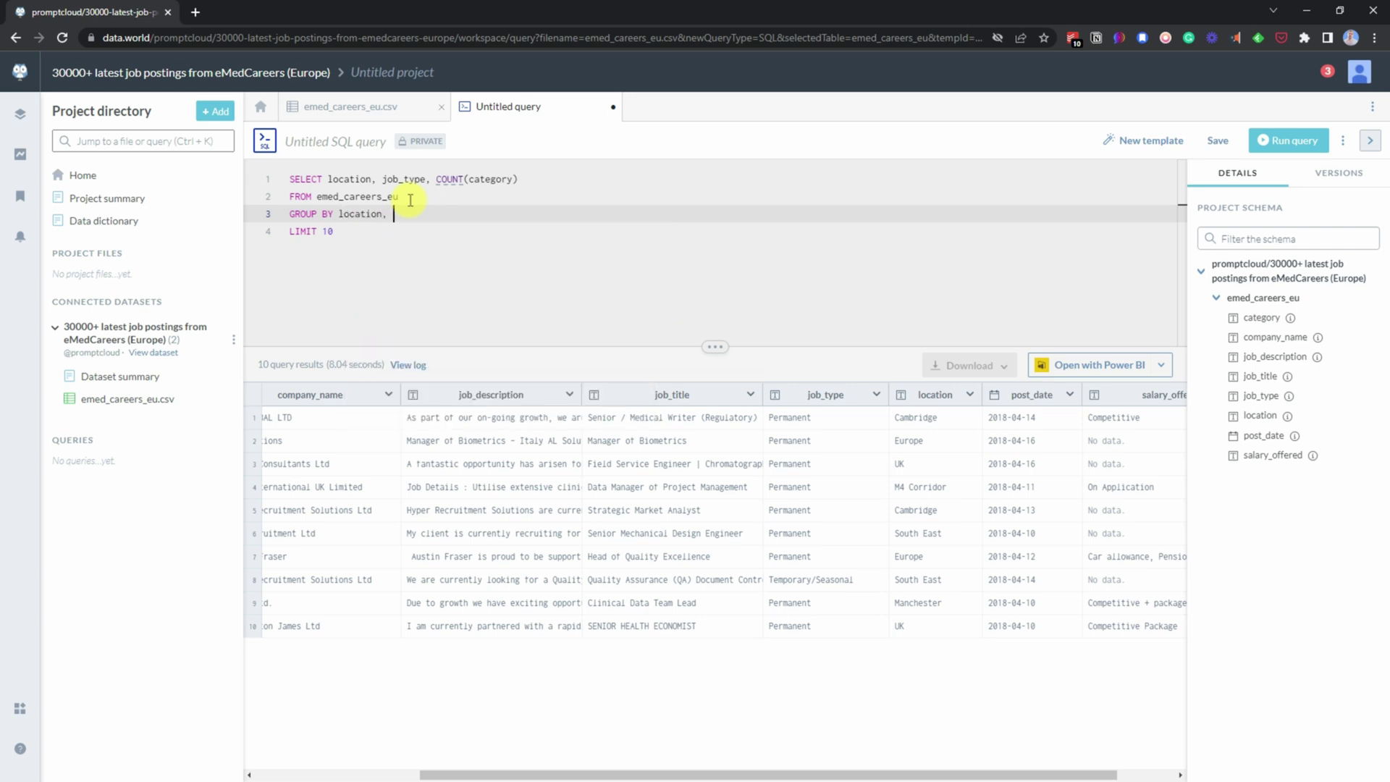
pyautogui.write('job')
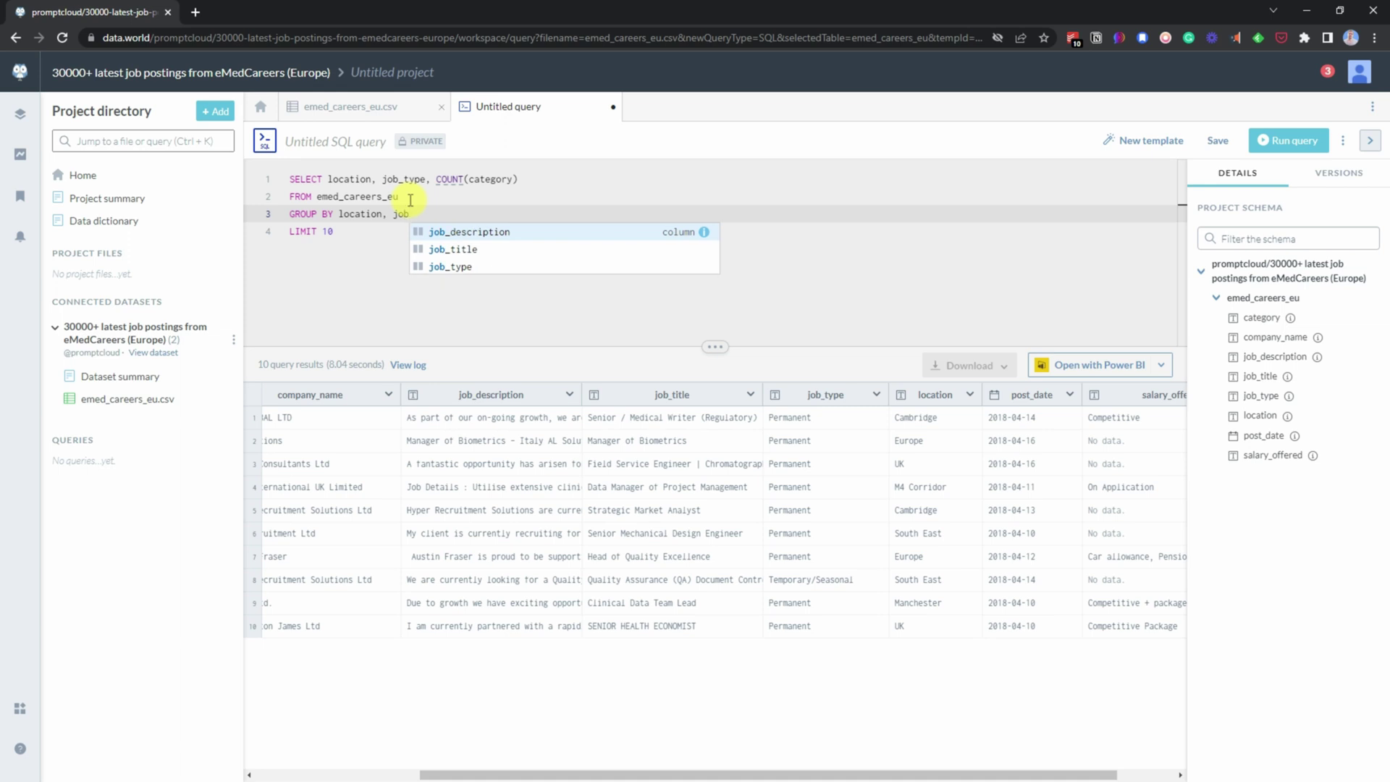
pyautogui.press('Down')
pyautogui.press('Down')
pyautogui.press('Return')
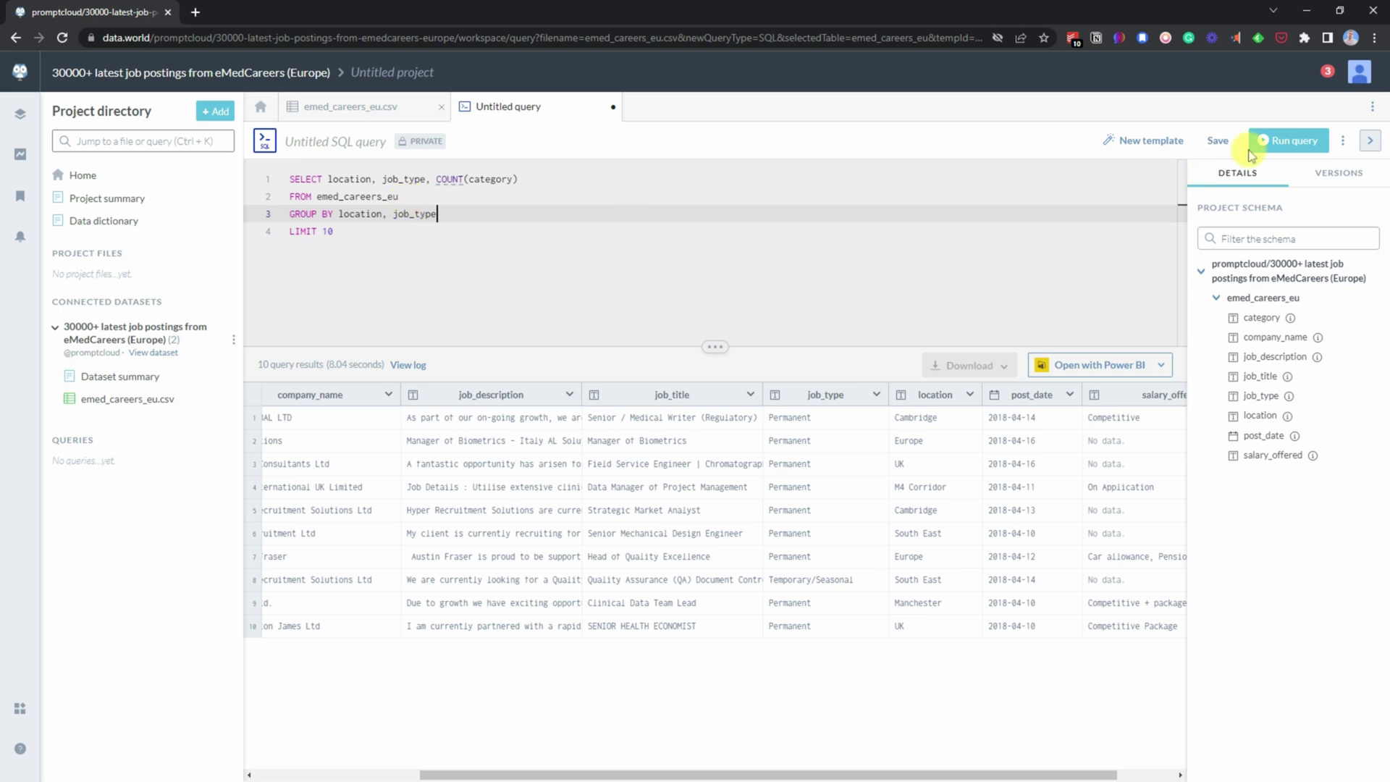
# Run the grouped query and sort the count column descending, led by Europe Contract/Interim at 771.
pyautogui.click(1276, 141)
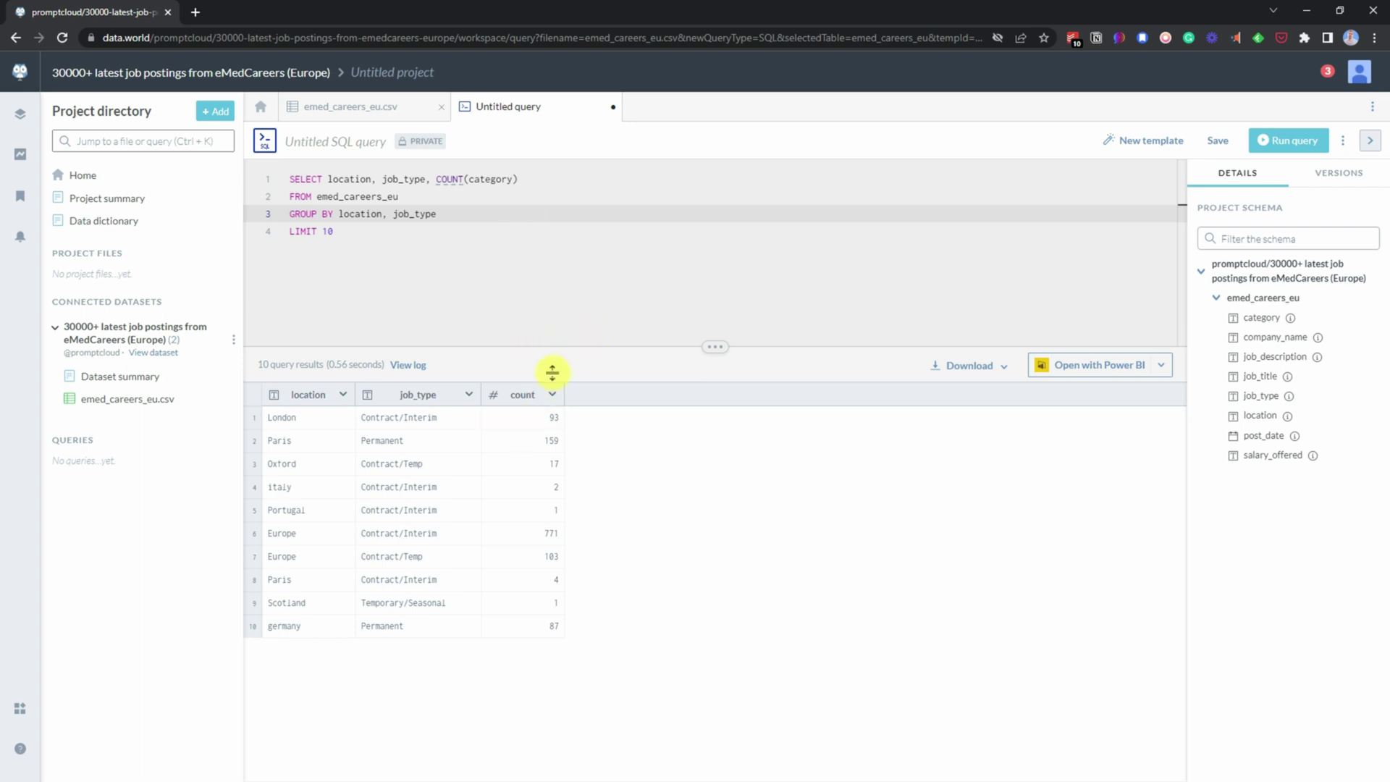
pyautogui.click(553, 395)
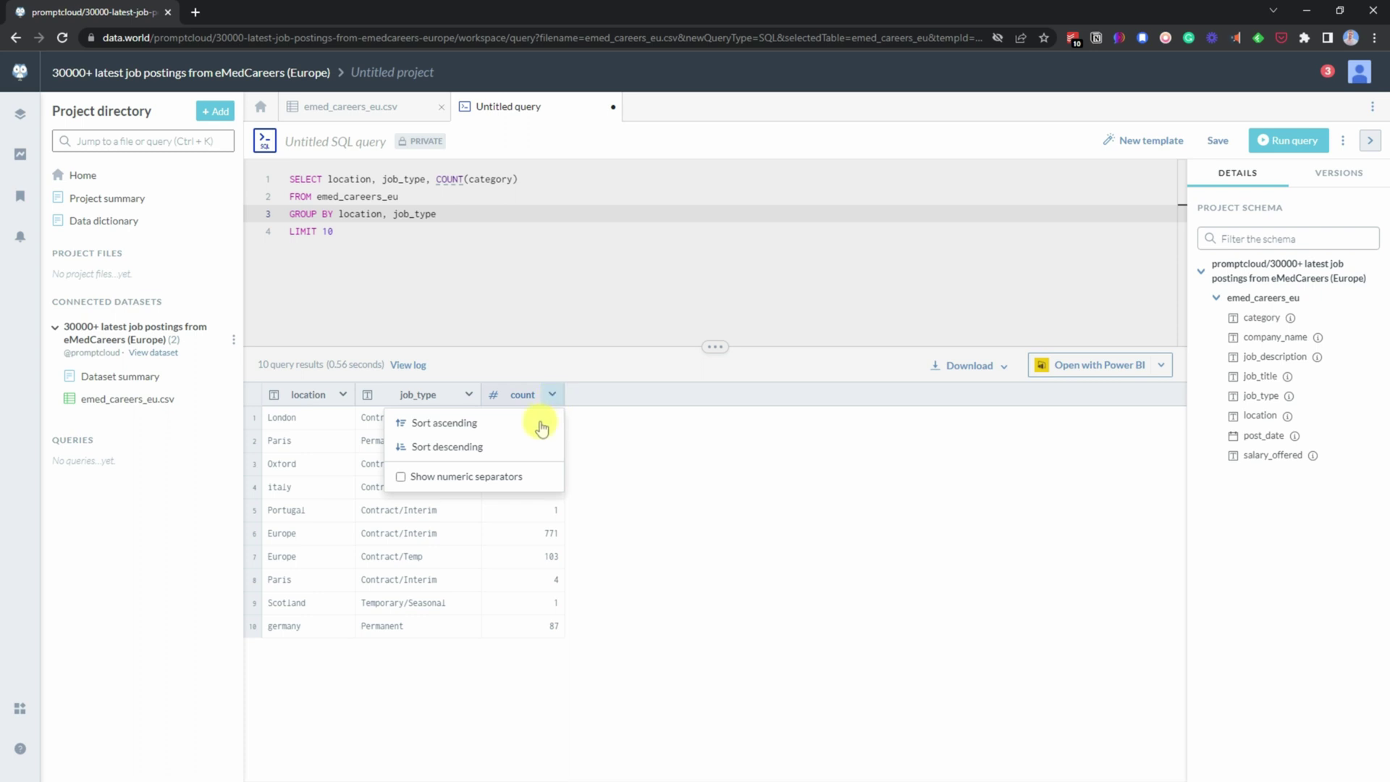
pyautogui.click(491, 455)
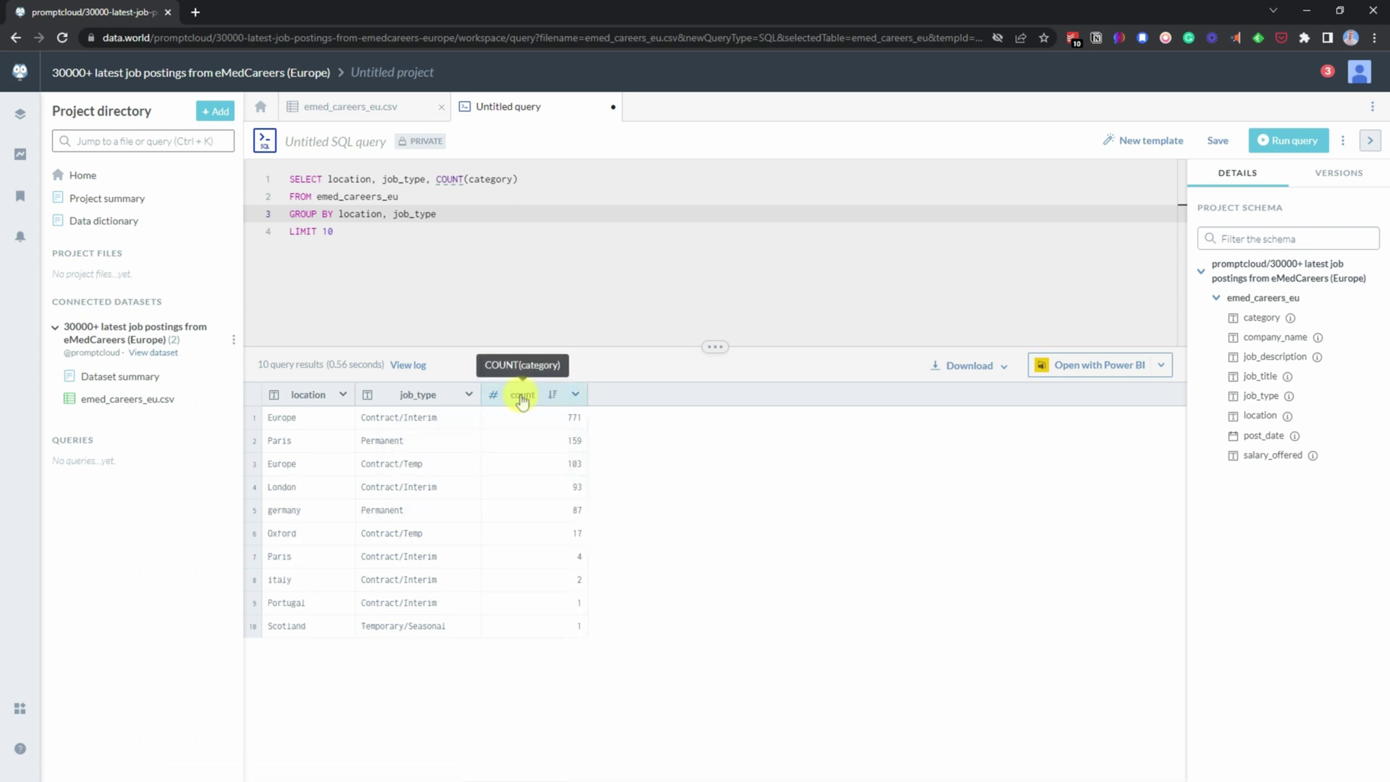